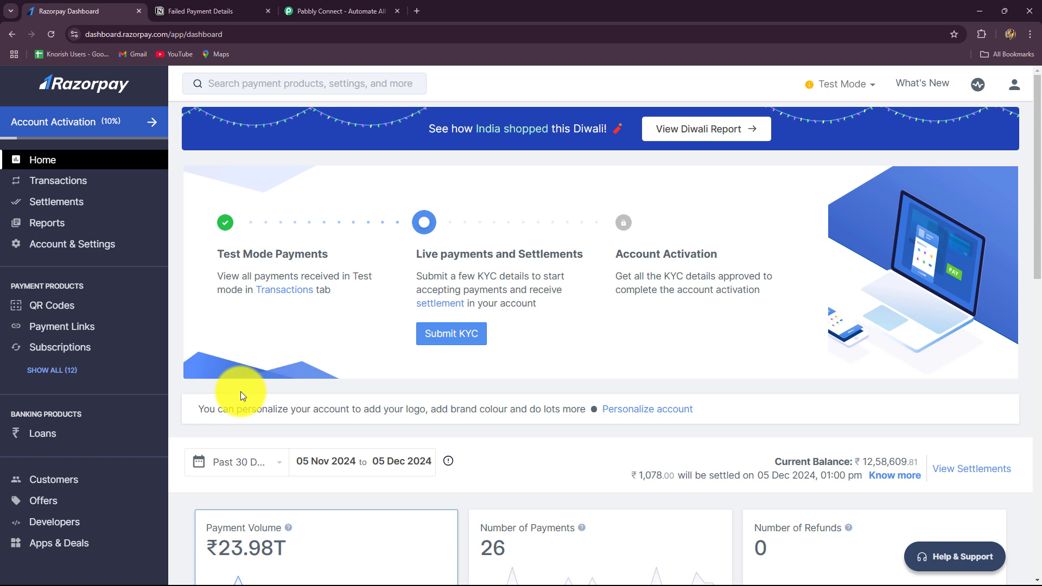
Review the Failed Payment Details table in Notion alongside the Razorpay dashboard
left_click(197, 10)
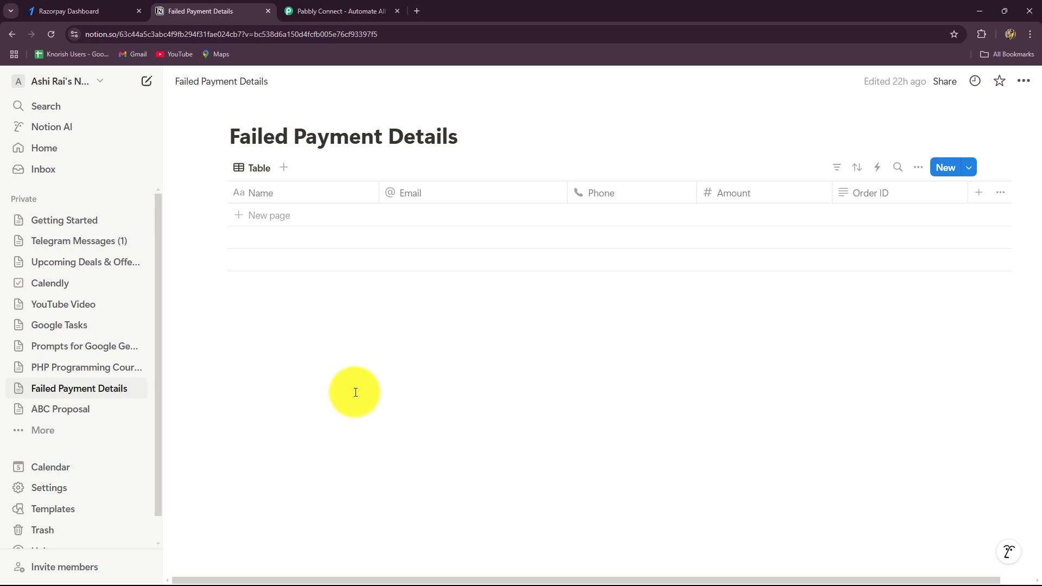
left_click(502, 220)
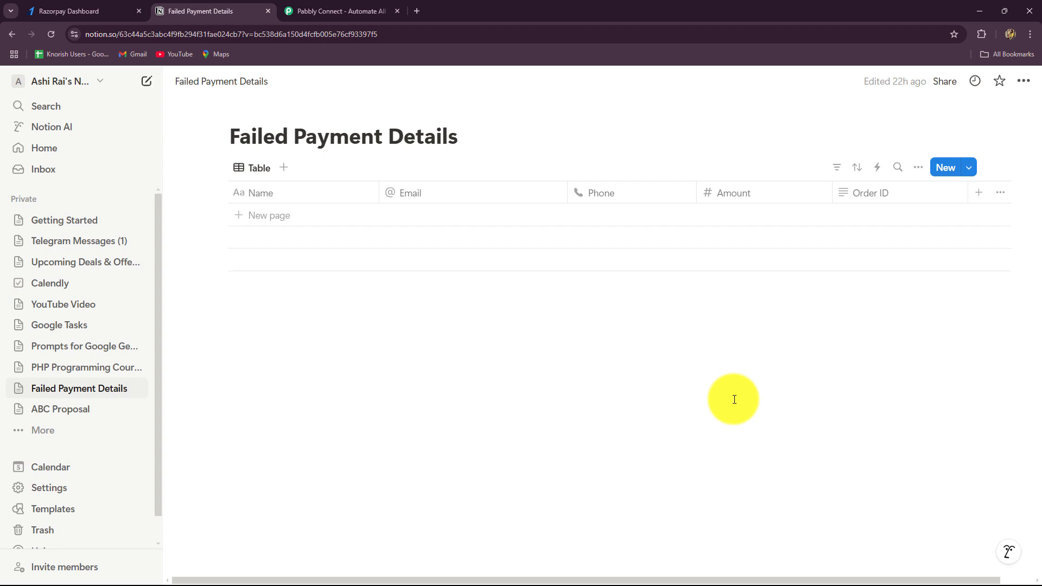
left_click(54, 12)
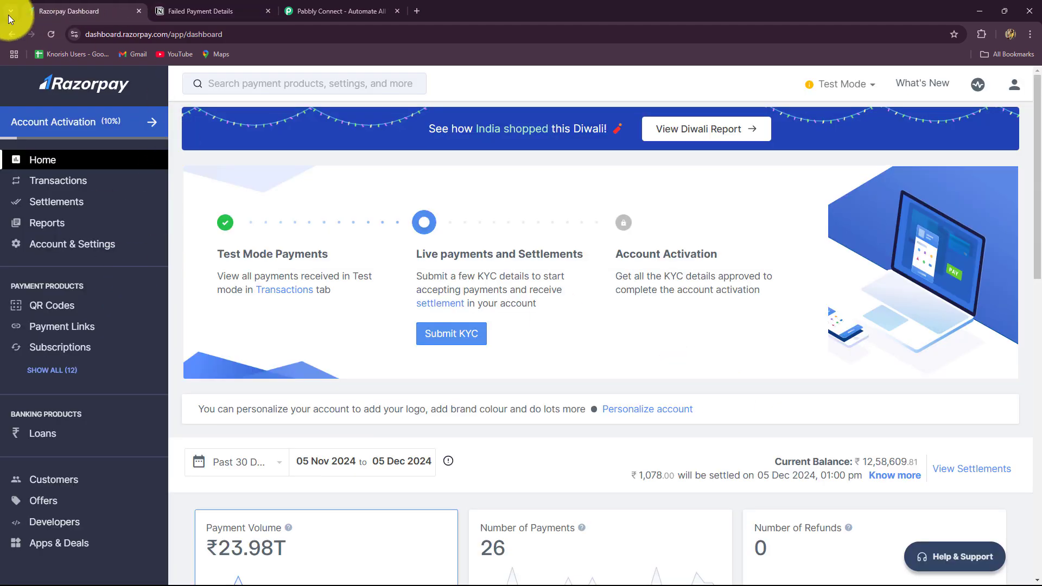
left_click(195, 11)
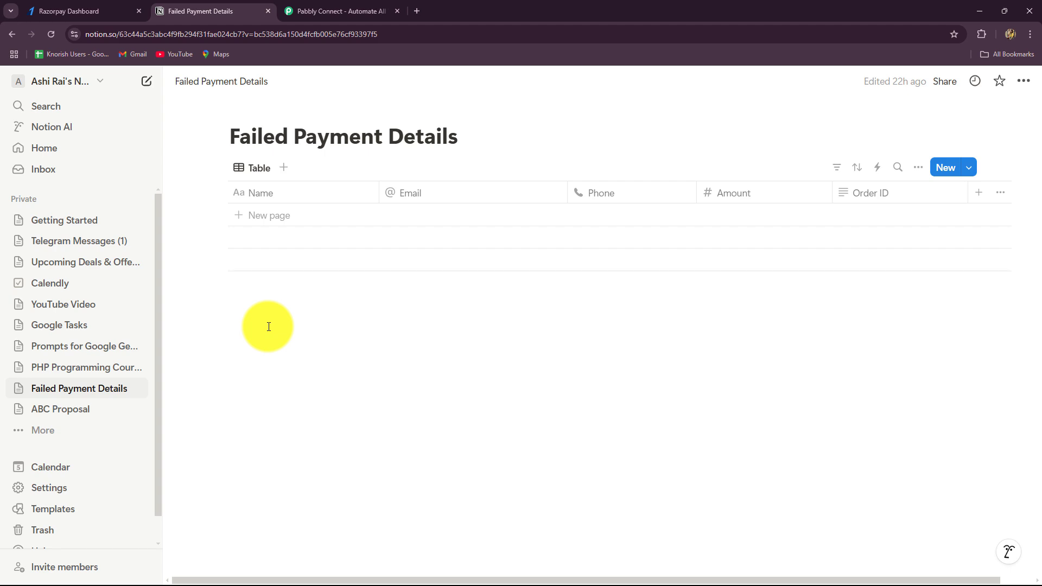
left_click(70, 11)
Switch to the Pabbly Connect website and dismiss the Cyber Monday lifetime offer pop-up
left_click(325, 11)
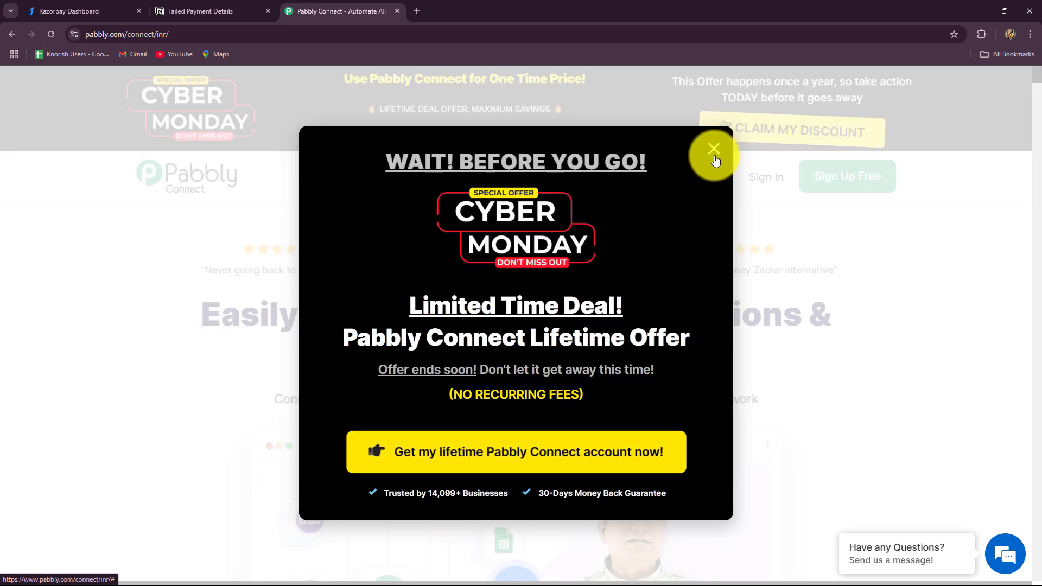
left_click(714, 150)
mouse_move(723, 163)
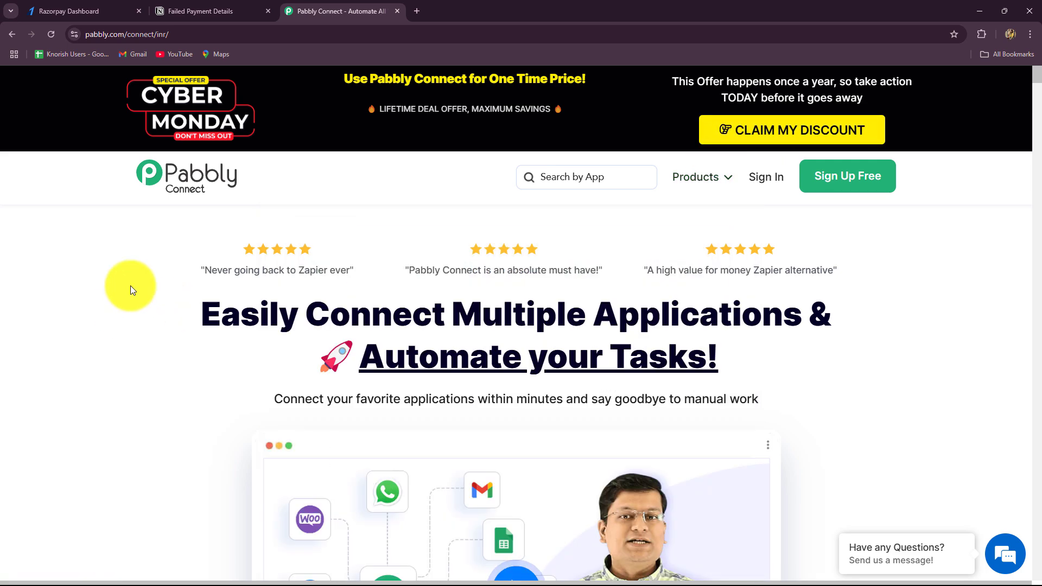
left_click(136, 35)
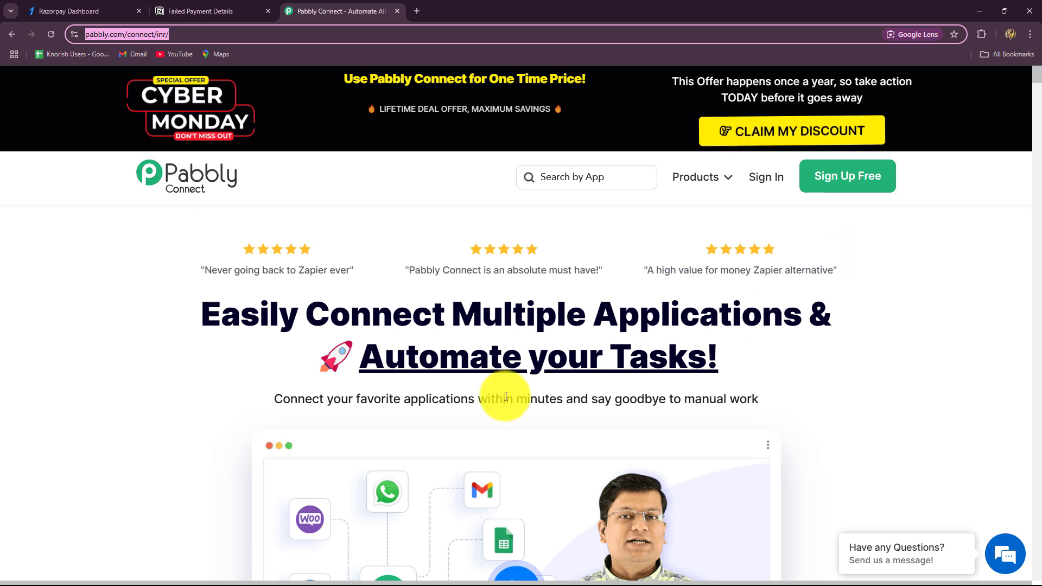
left_click_drag(217, 310, 940, 420)
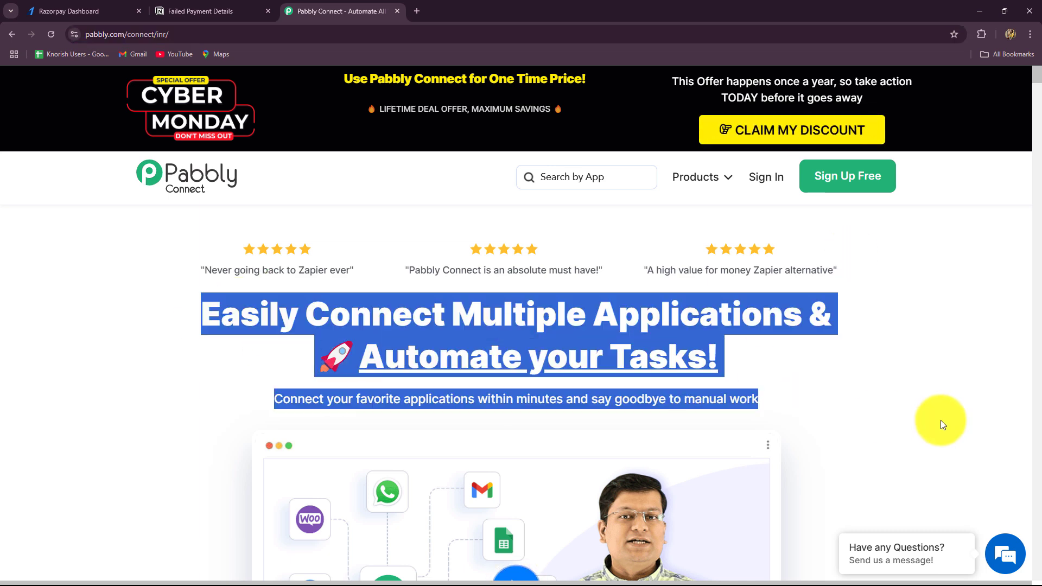
left_click(848, 387)
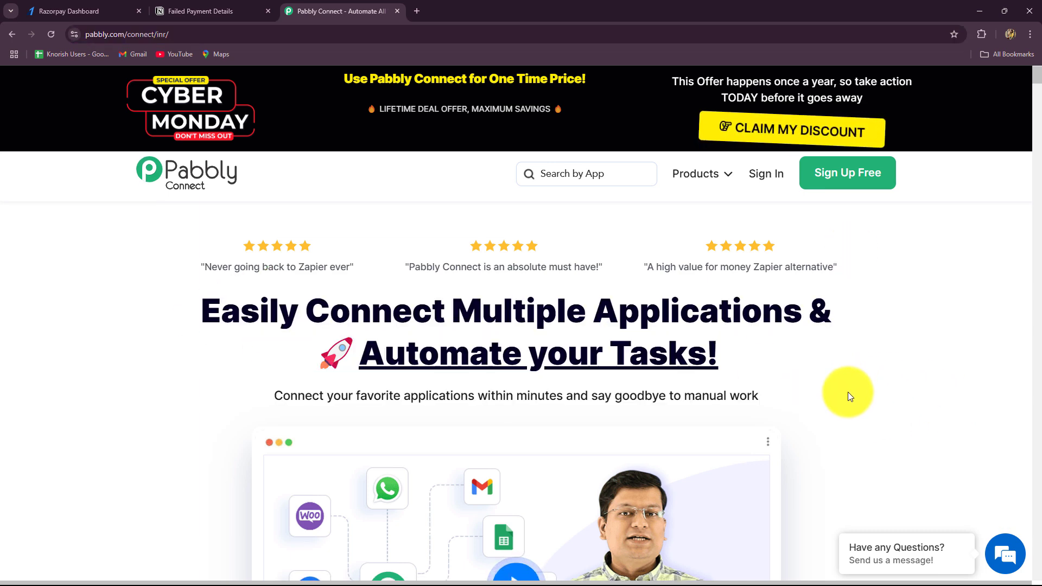
scroll(847, 392, "down", 1)
scroll(848, 392, "up", 1)
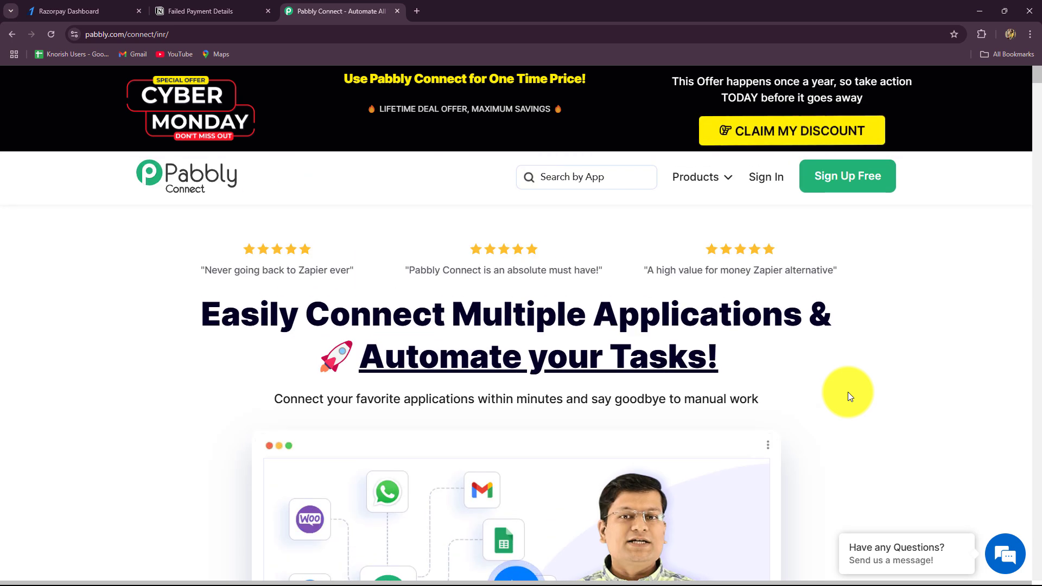
Sign in to Pabbly and open Pabbly Connect from the list of all Pabbly apps
left_click(760, 179)
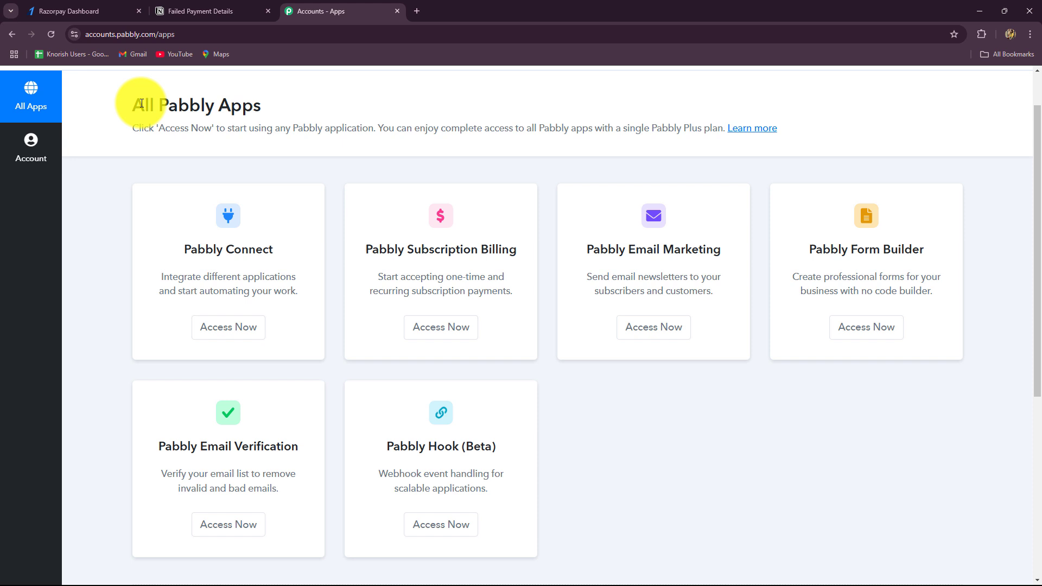
left_click_drag(141, 103, 330, 128)
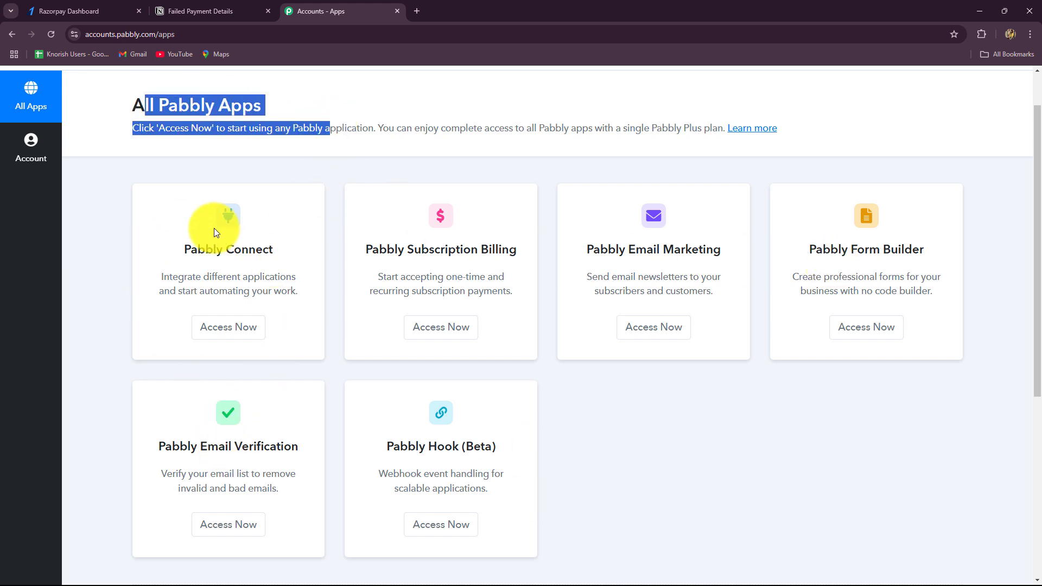
left_click_drag(184, 248, 291, 253)
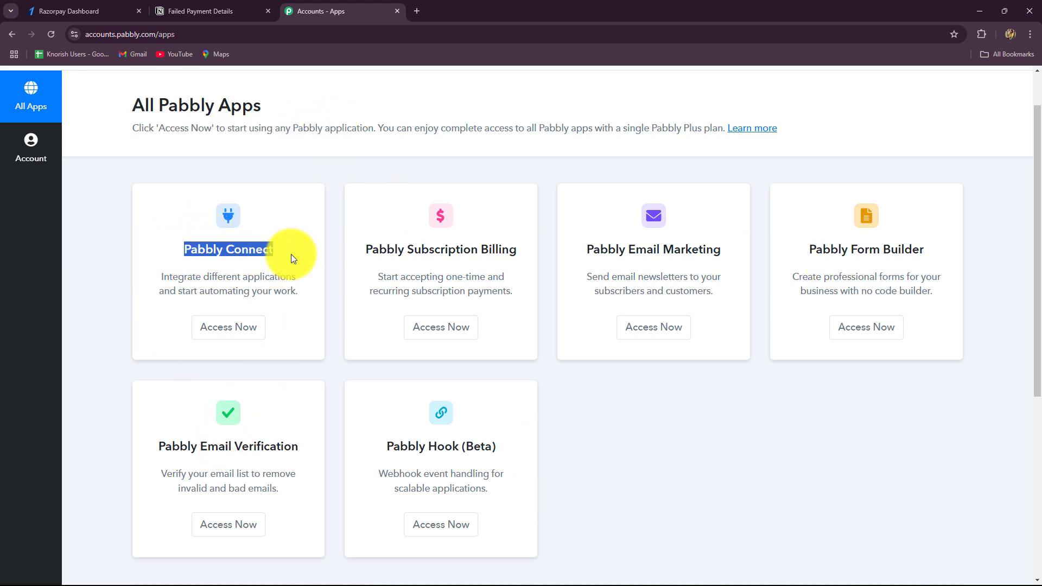
left_click(234, 327)
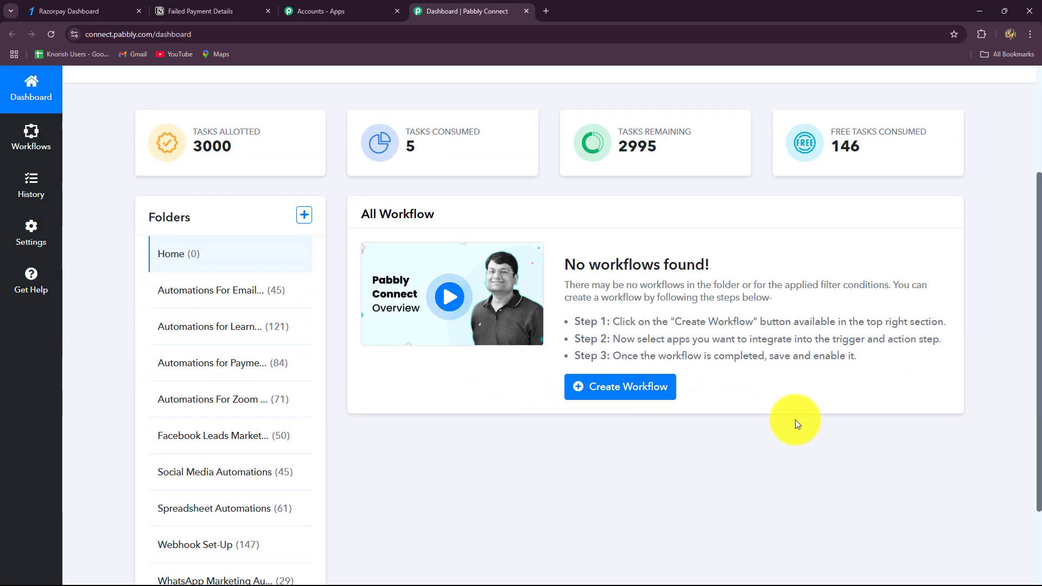
scroll(796, 419, "down", 2)
scroll(795, 419, "up", 3)
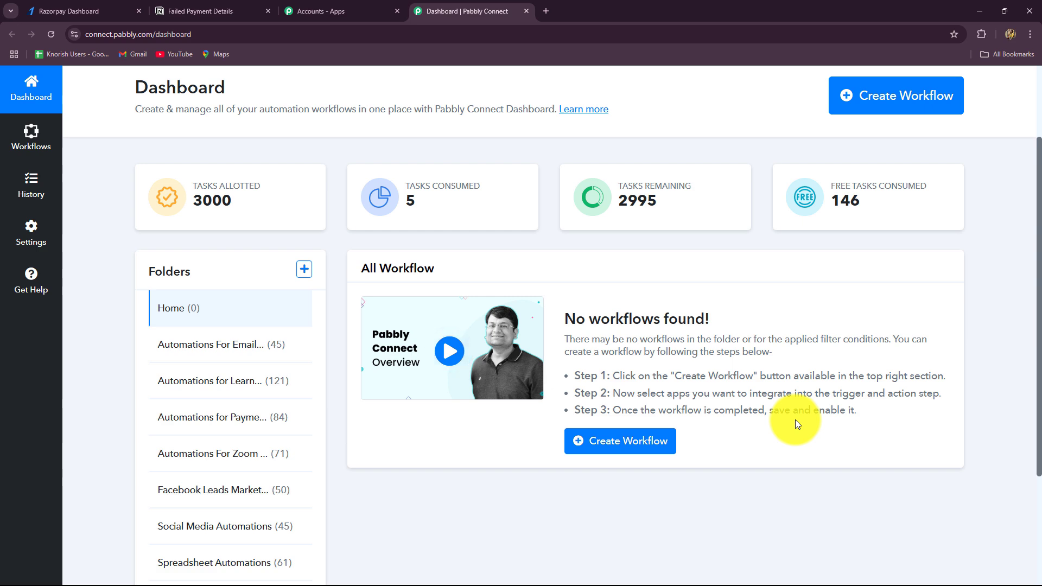
scroll(795, 418, "down", 2)
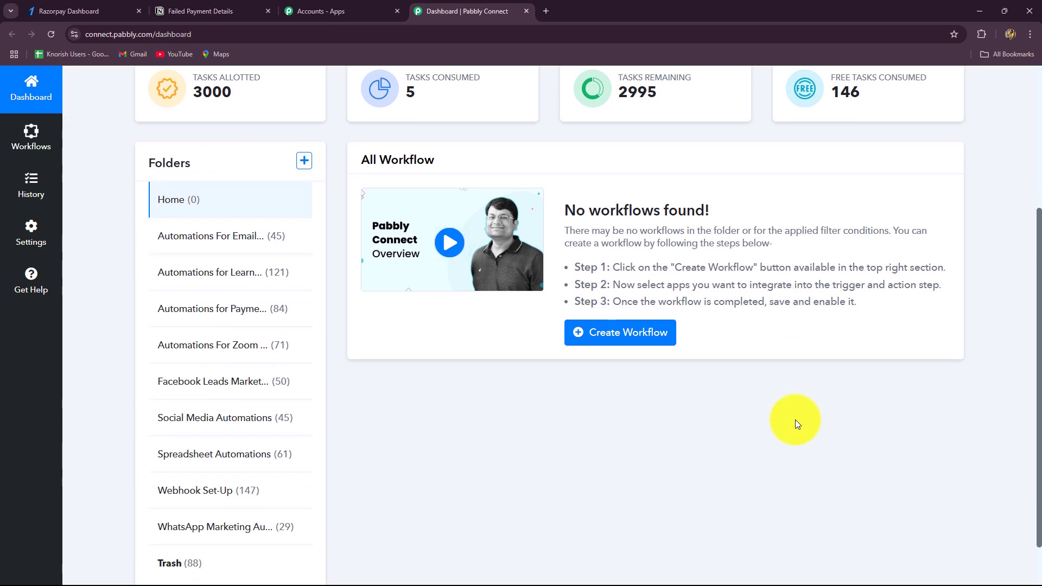
scroll(796, 419, "up", 1)
scroll(187, 201, "down", 2)
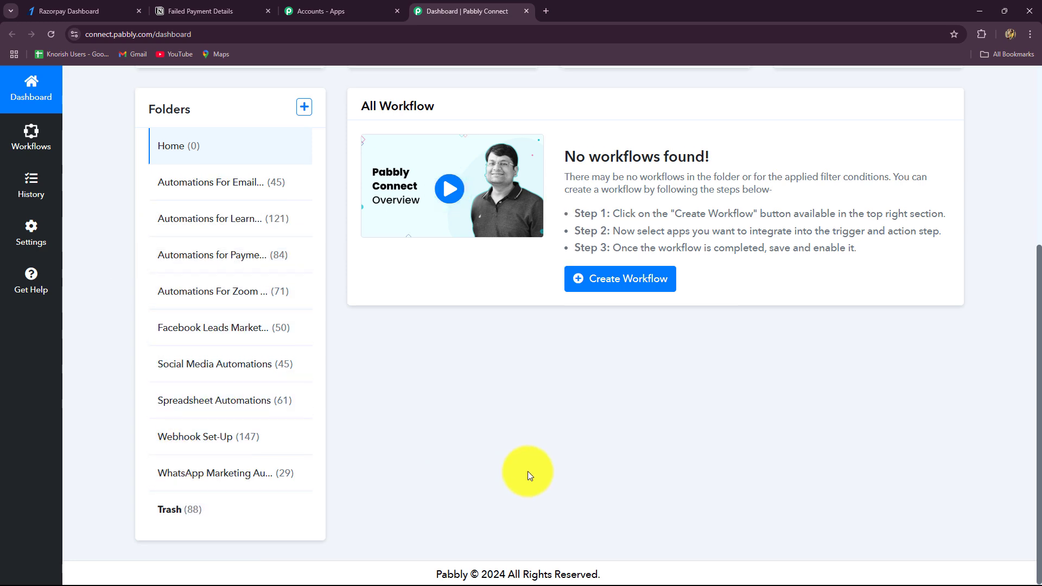
Create a workflow named "Add Failed Razorpay Payment Details in Notion Automatically" in the Automations for Payment Management folder
scroll(531, 476, "up", 4)
left_click(913, 144)
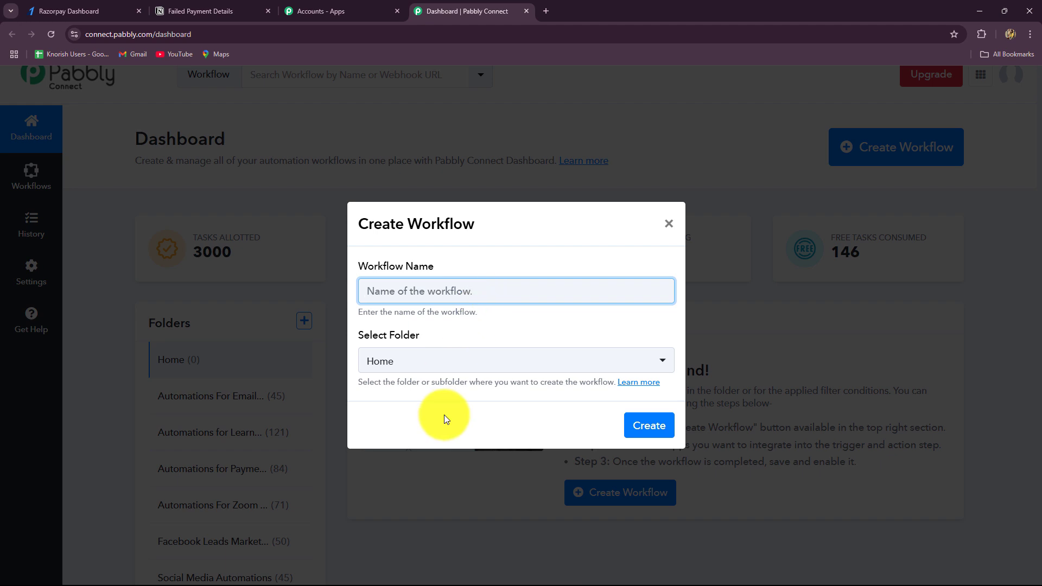
type("Add Failed Razorpay Payment Details in Notion Automatically")
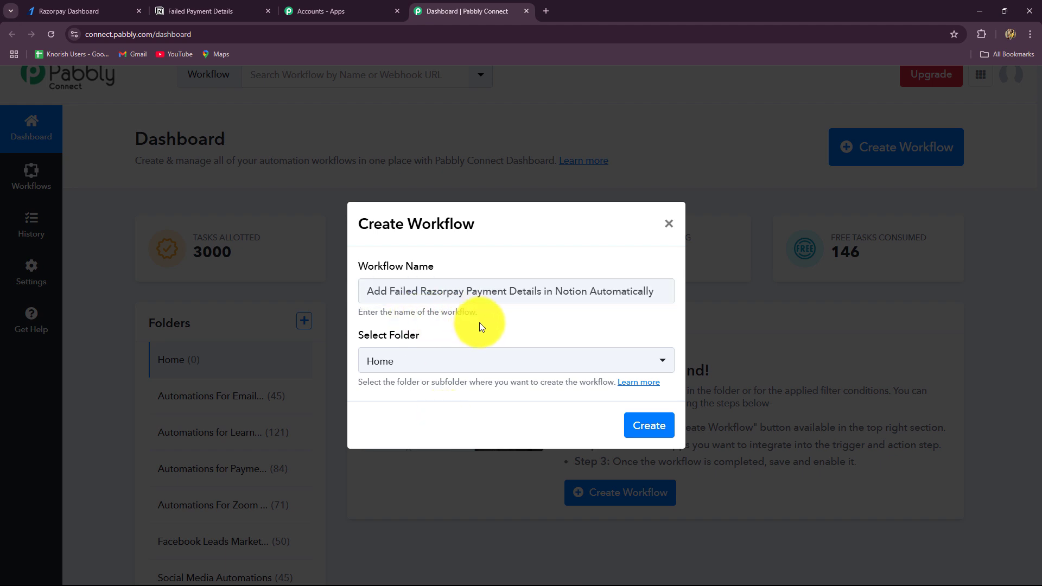
left_click(519, 366)
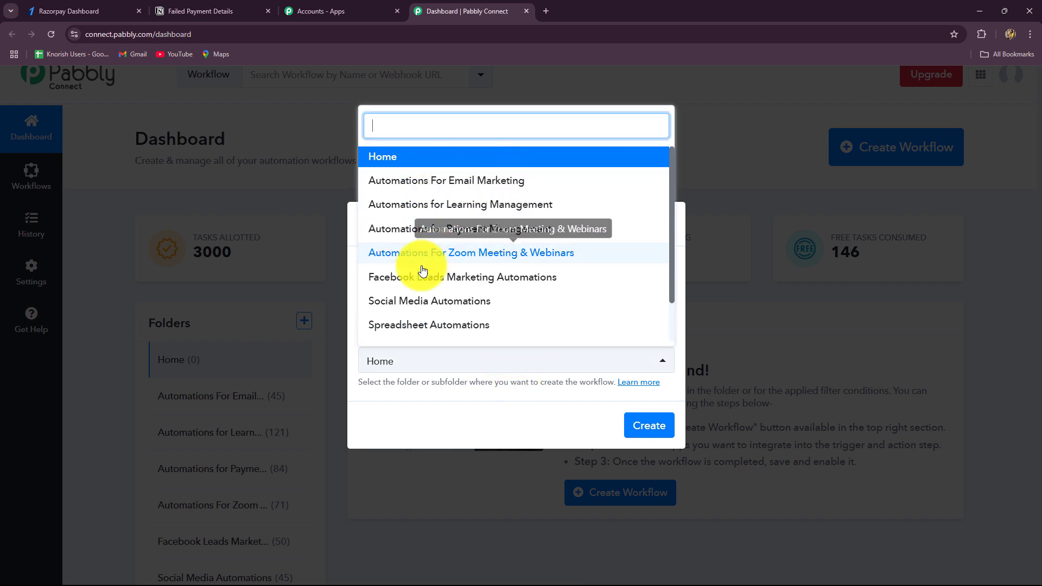
scroll(430, 278, "down", 3)
scroll(418, 228, "up", 3)
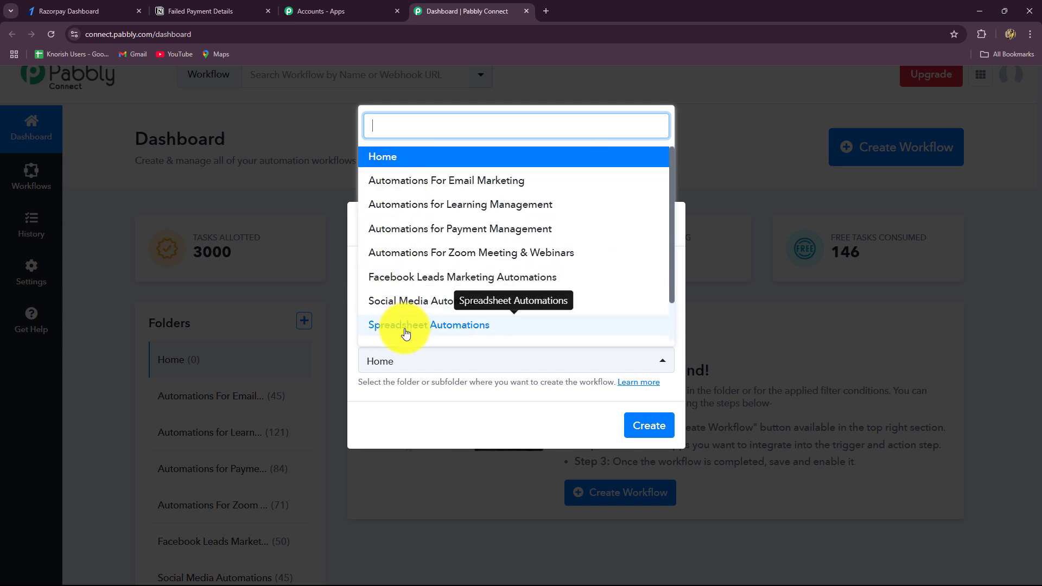
left_click(455, 234)
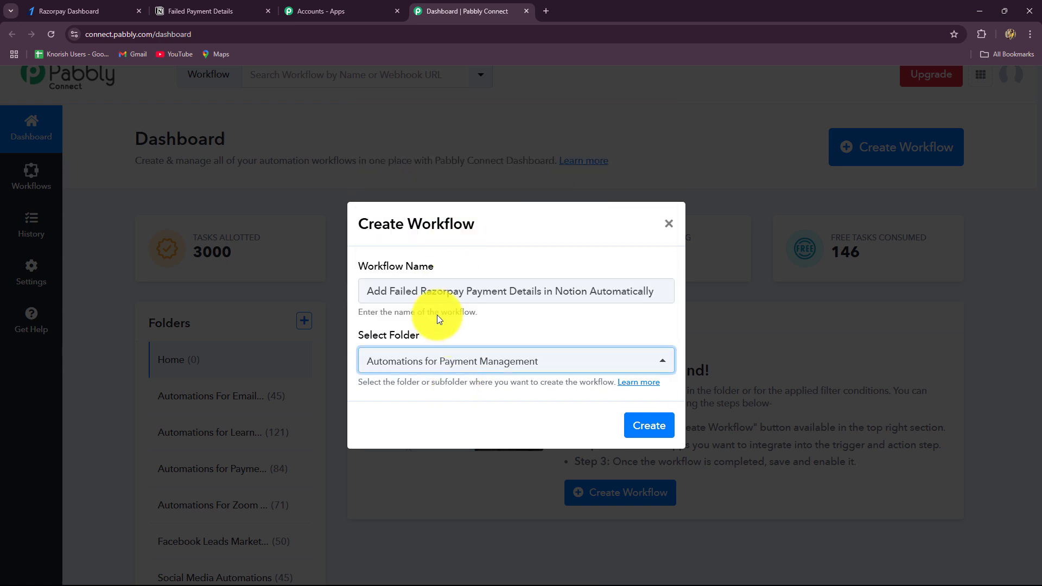
left_click(638, 426)
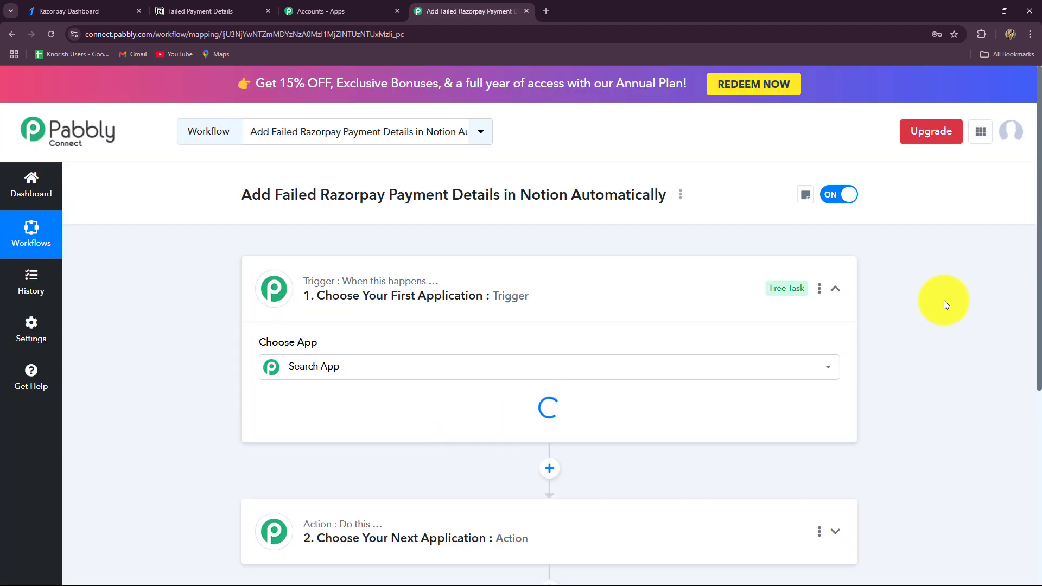
left_click(835, 289)
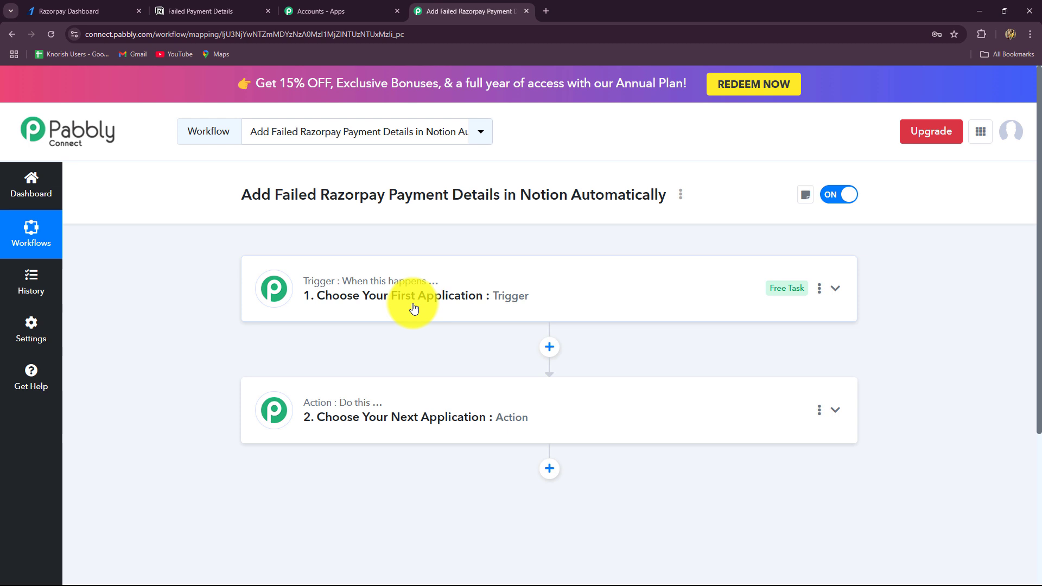
scroll(414, 307, "down", 2)
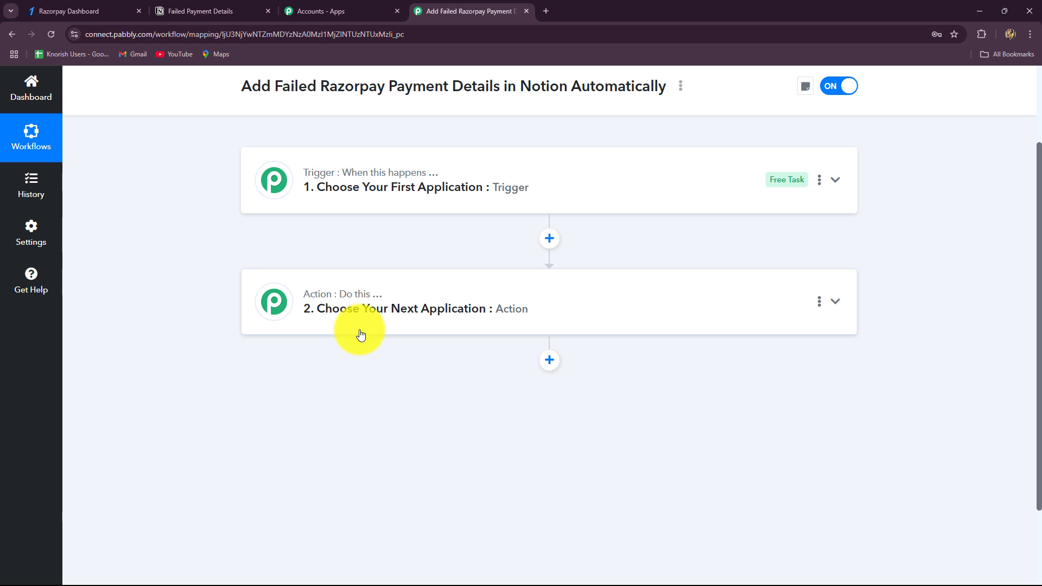
scroll(360, 334, "up", 3)
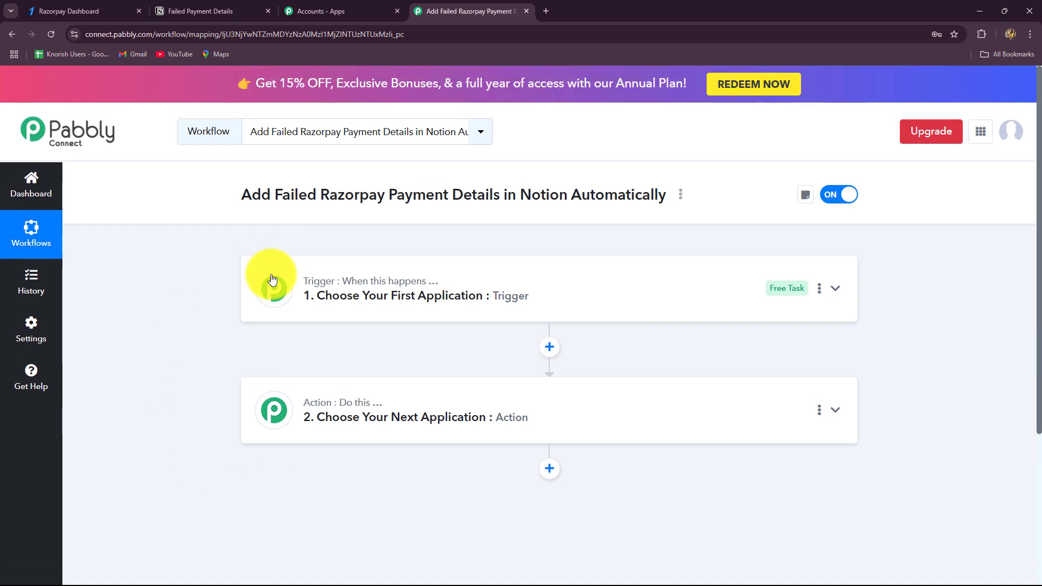
left_click(264, 303)
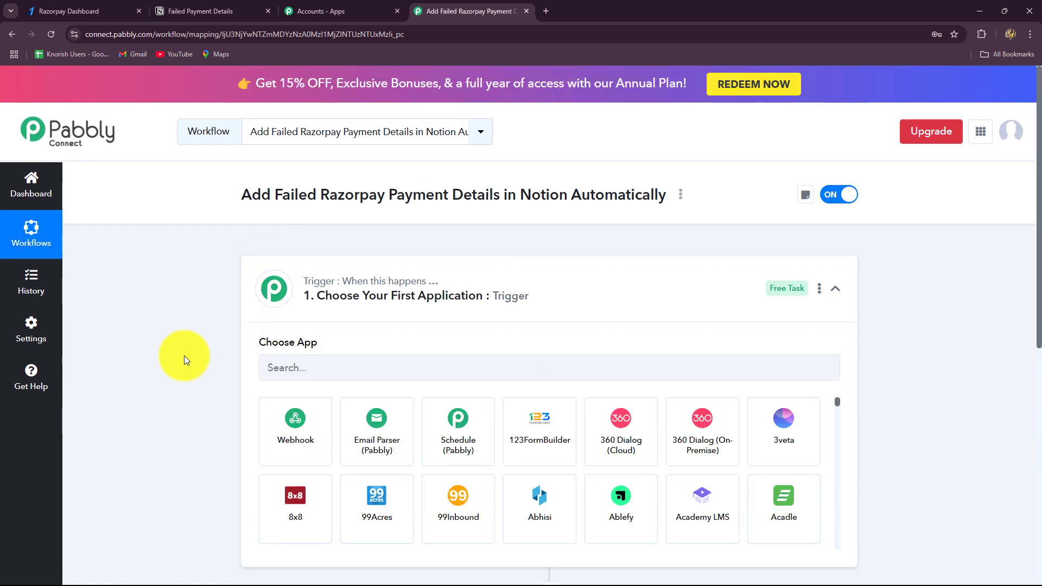
scroll(185, 358, "down", 2)
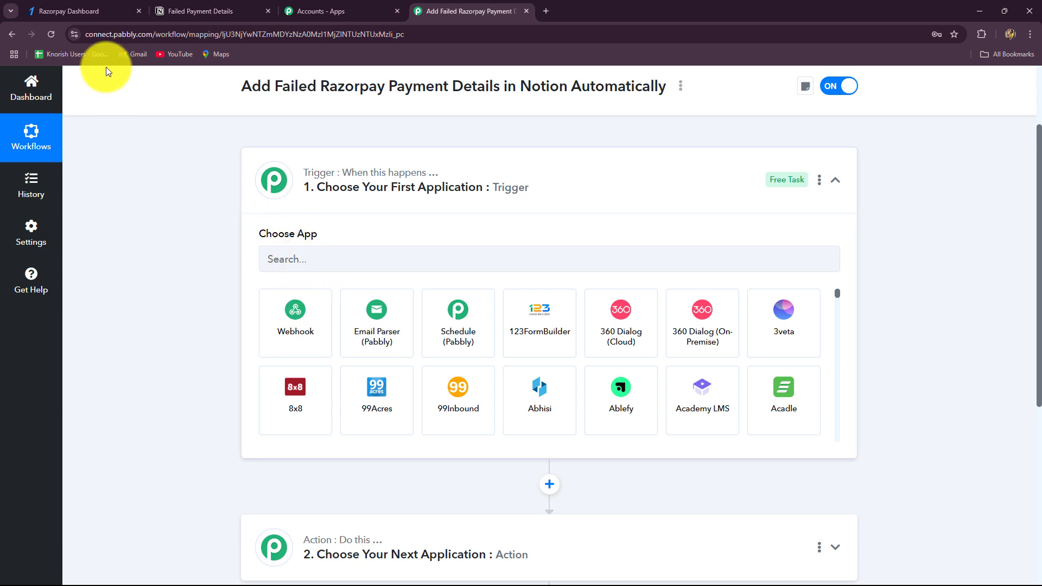
left_click(96, 8)
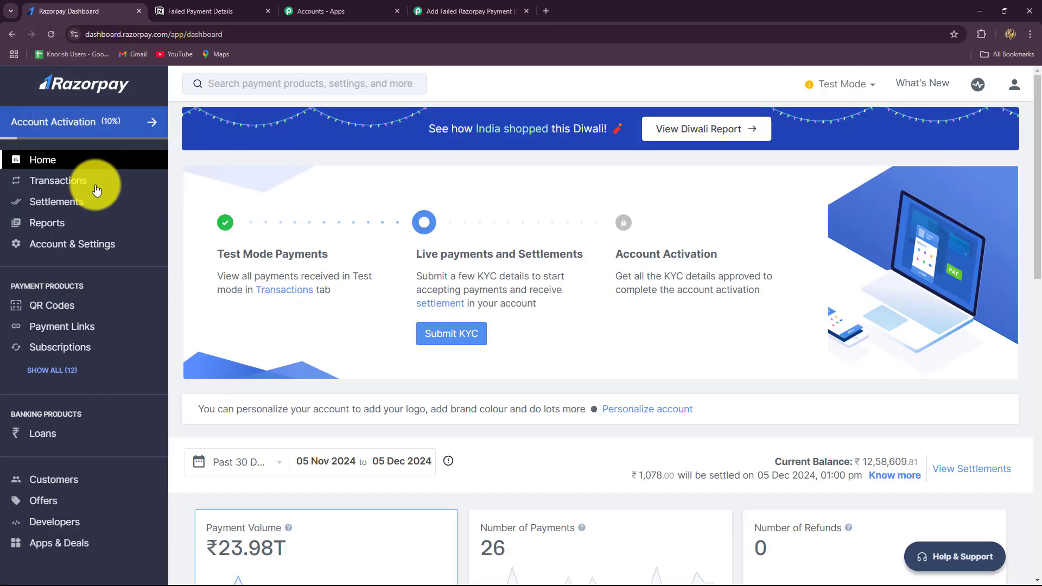
left_click(477, 10)
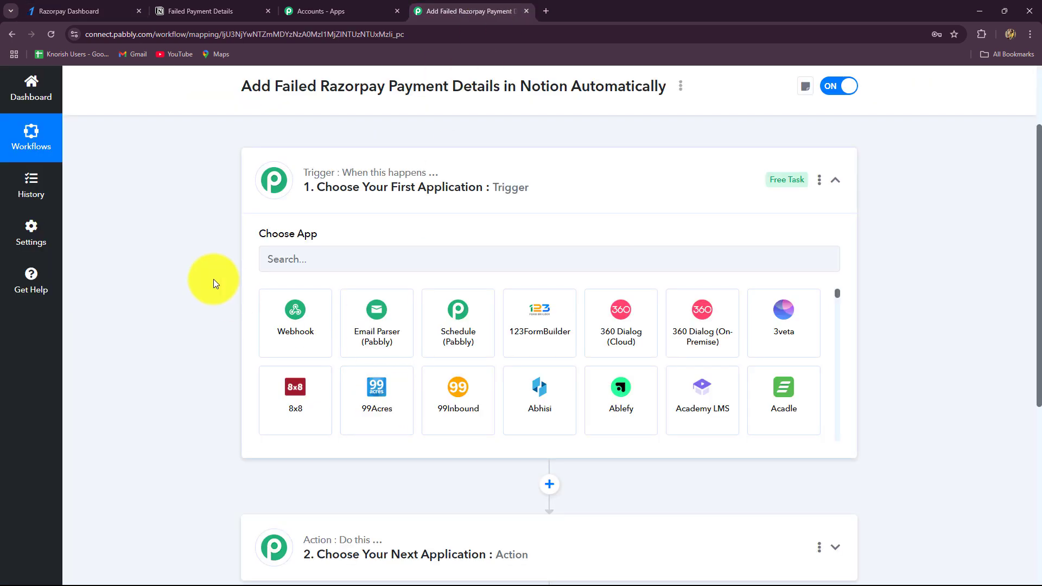
Search for "Raz" and choose Razorpay as the workflow's trigger application
left_click(300, 260)
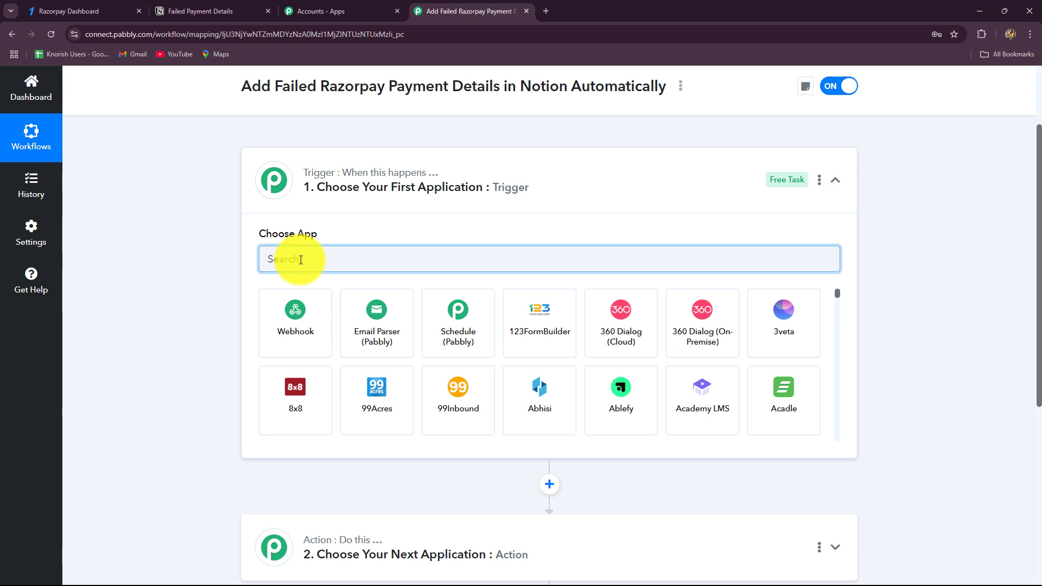
type("Ra")
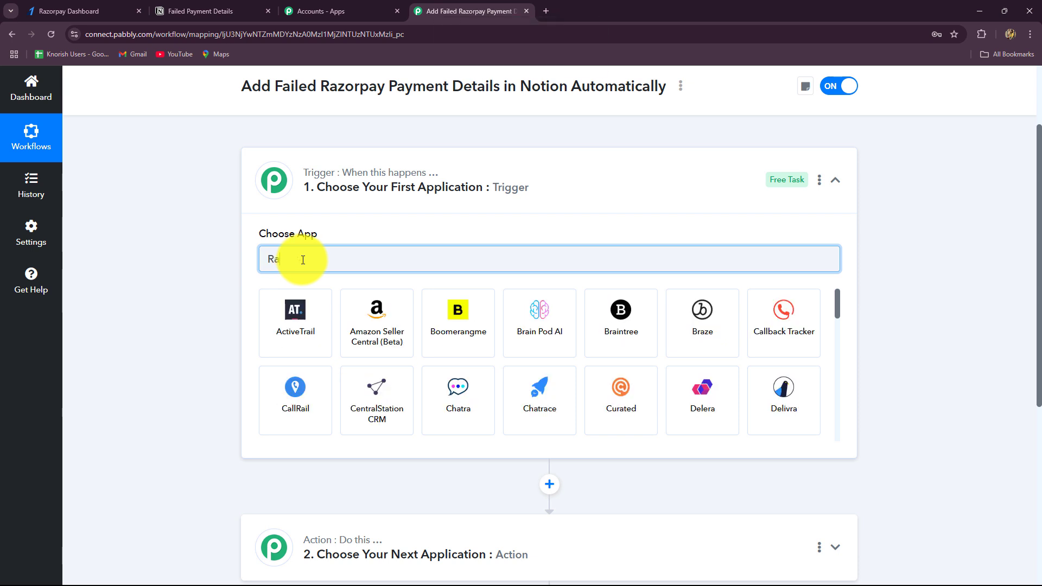
type("z")
left_click(374, 321)
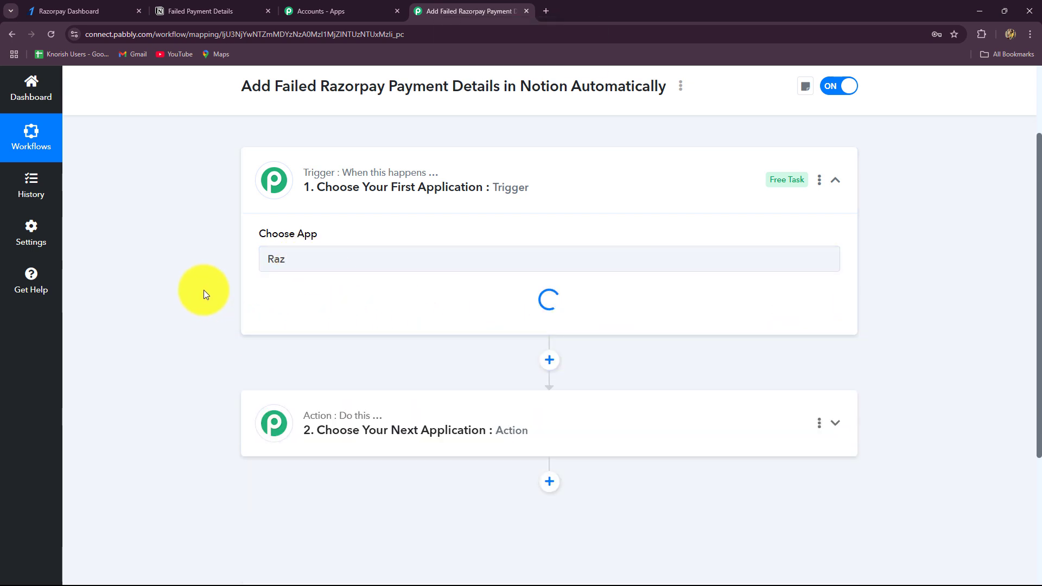
Set the Razorpay trigger event to Payment Failed
left_click(301, 325)
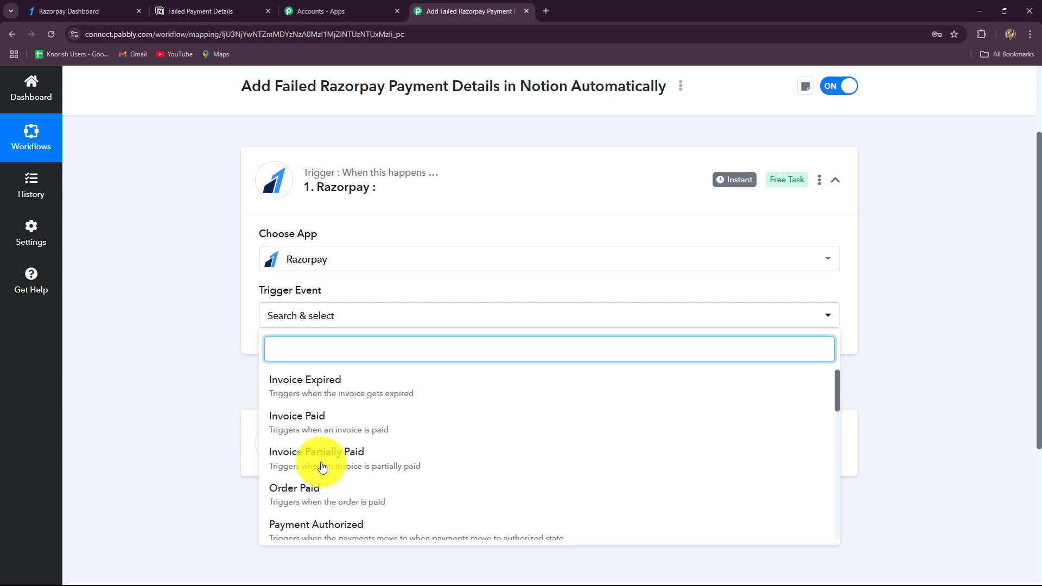
scroll(373, 465, "down", 3)
scroll(375, 465, "down", 2)
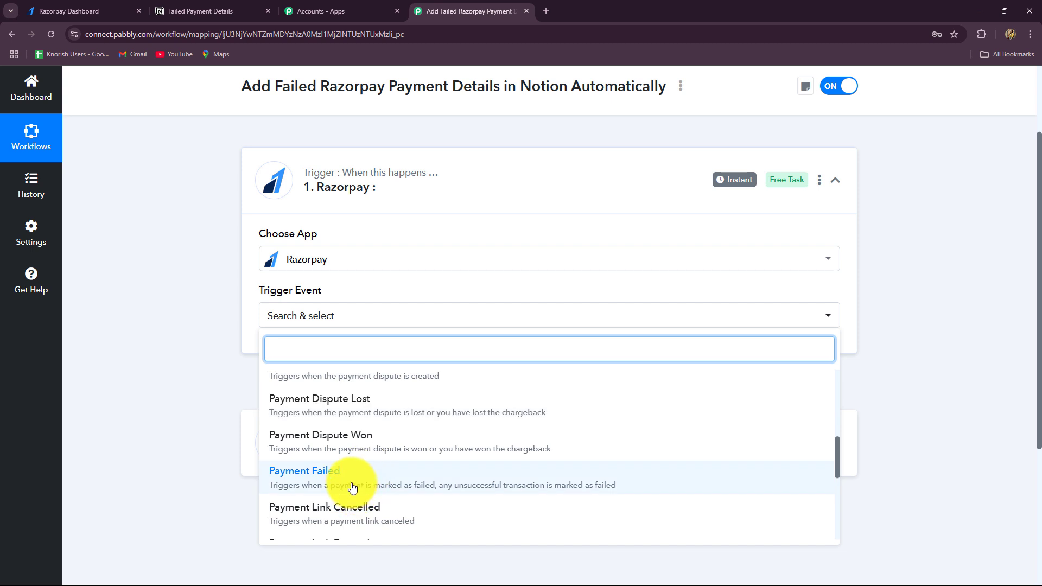
scroll(346, 492, "down", 5)
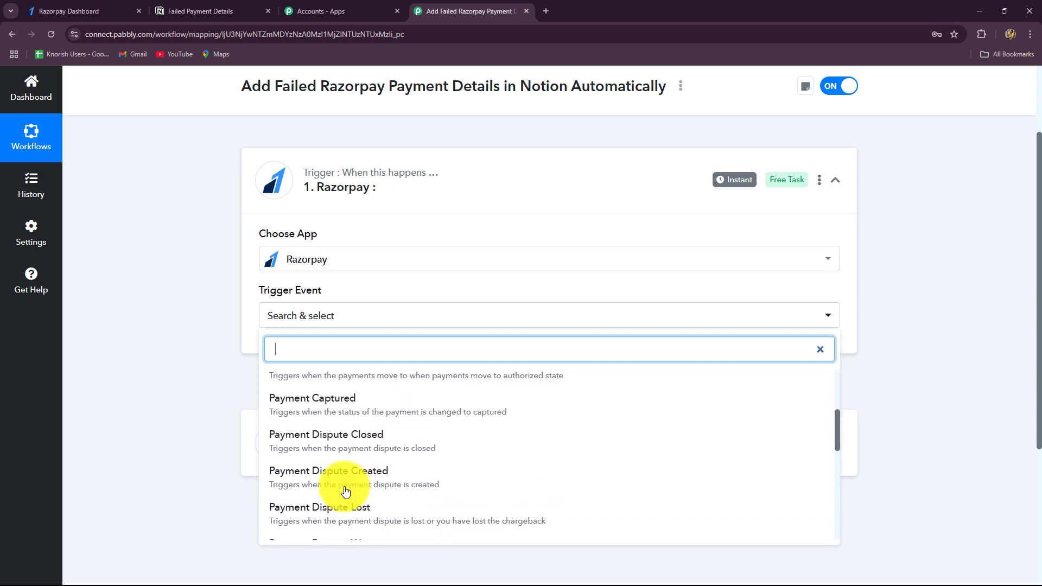
left_click(323, 427)
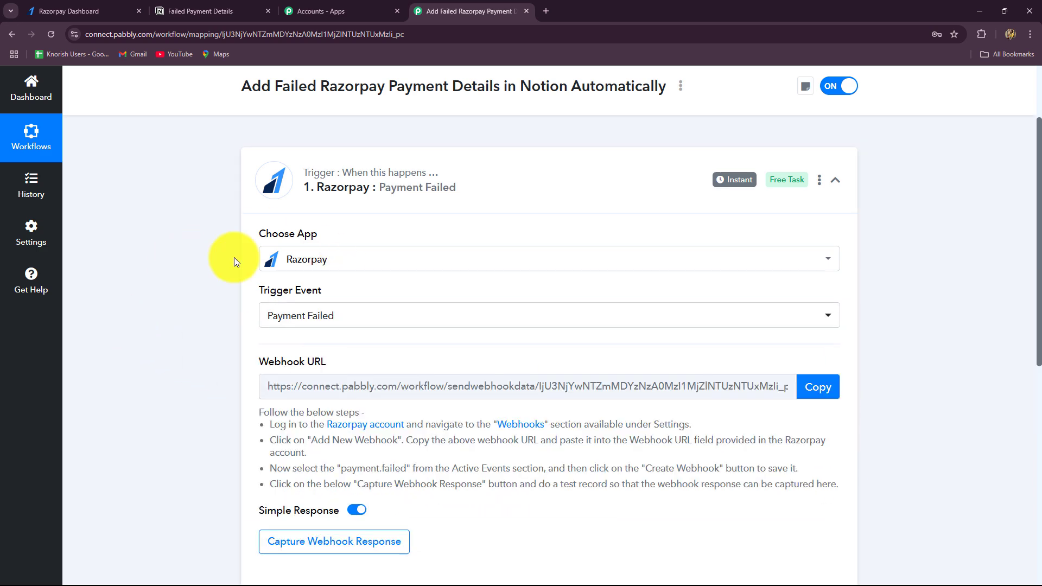
Read the instructions for connecting the webhook URL to Razorpay and look at the Razorpay dashboard
scroll(188, 371, "down", 3)
scroll(181, 373, "up", 2)
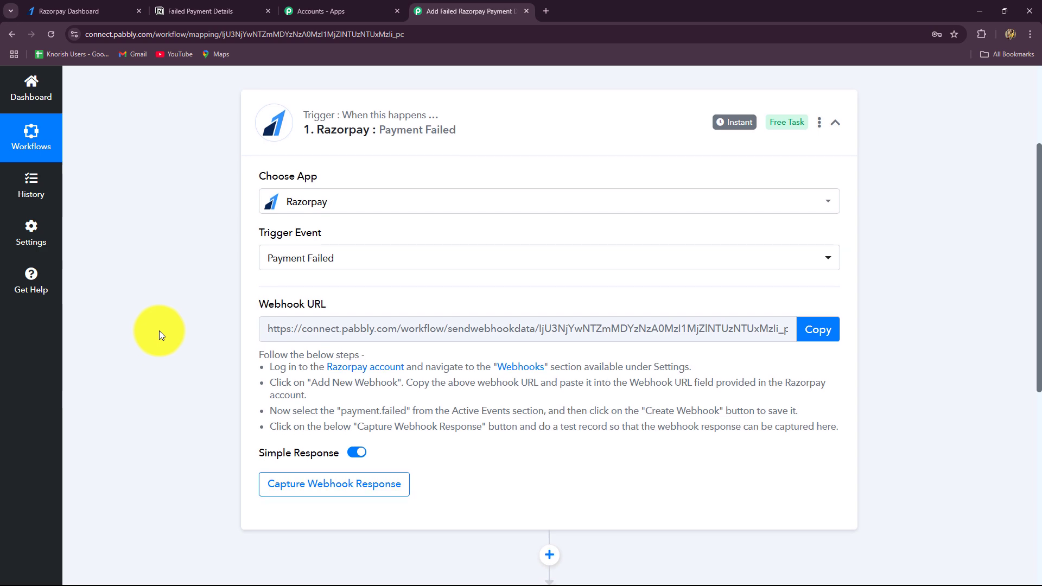
scroll(158, 332, "down", 2)
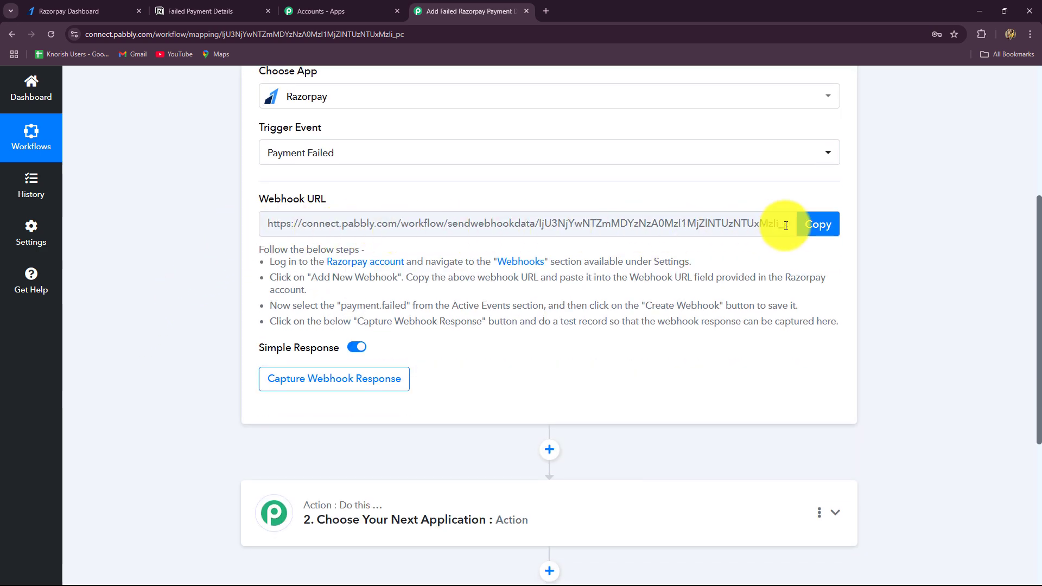
left_click(64, 11)
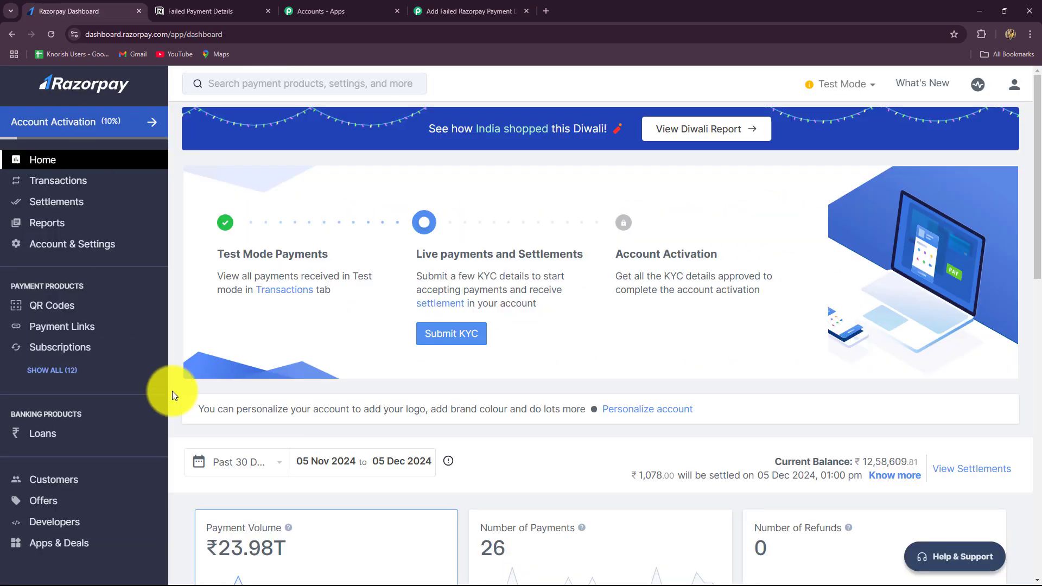
left_click(427, 9)
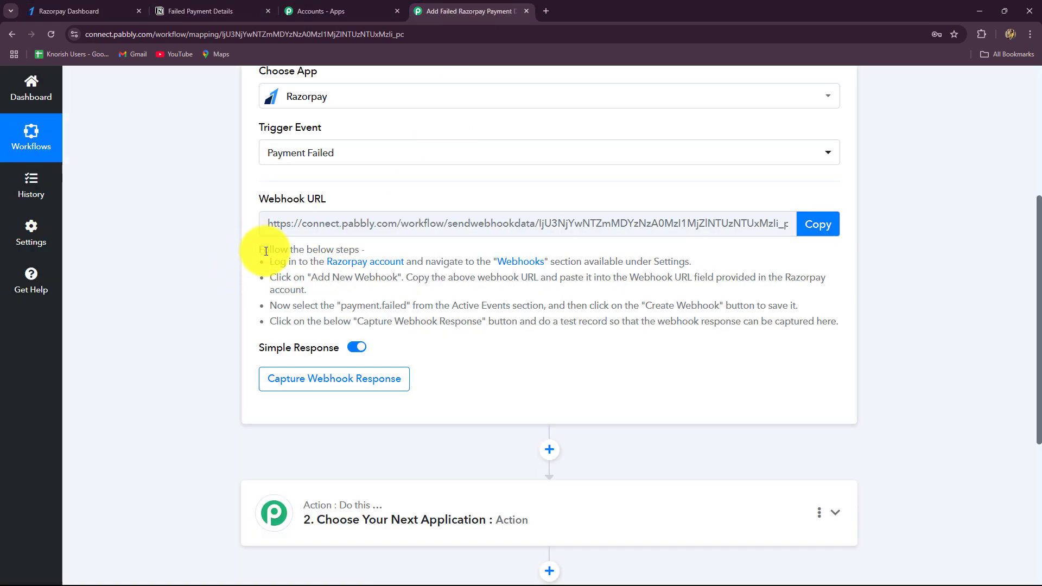
left_click_drag(265, 251, 723, 340)
left_click(705, 382)
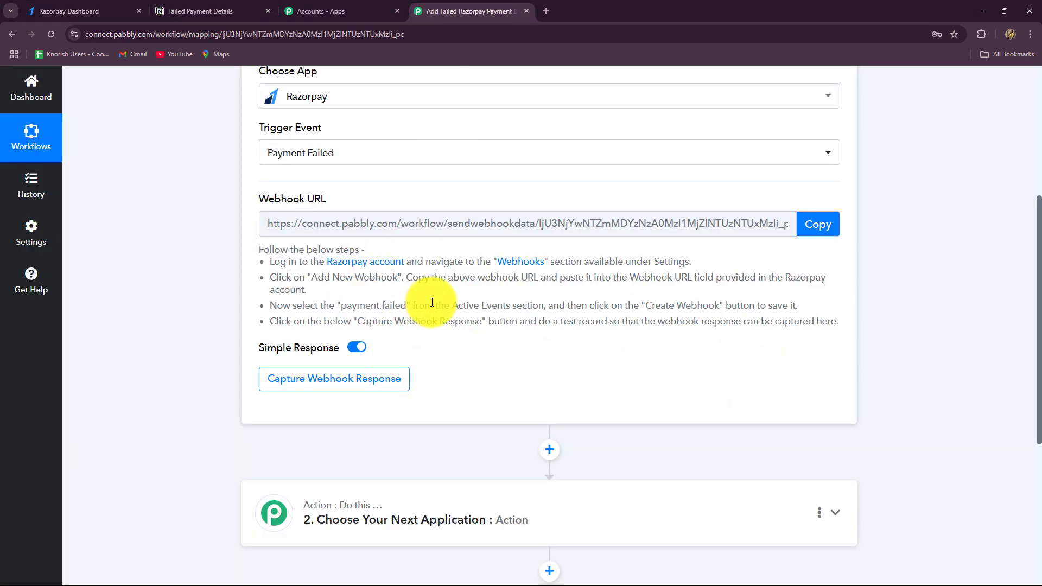
scroll(458, 333, "up", 2)
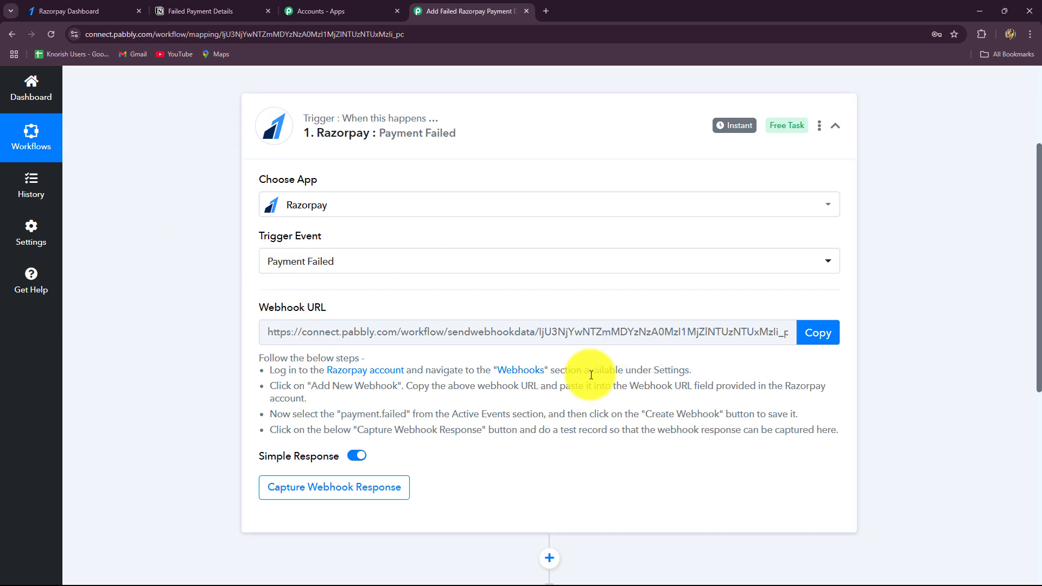
Copy the workflow's webhook URL and open the Webhooks settings of the Razorpay account
left_click(817, 332)
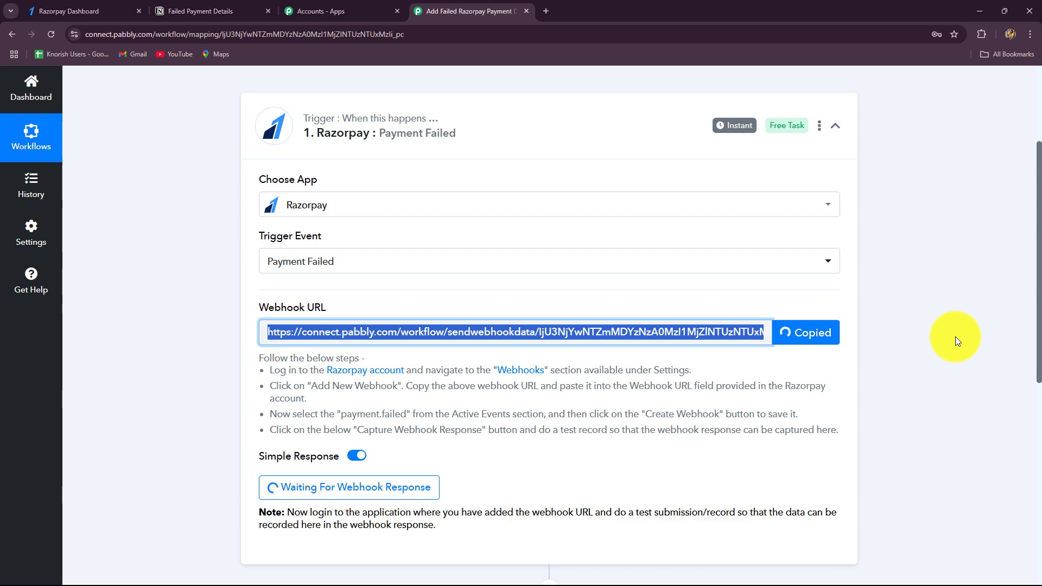
left_click(81, 10)
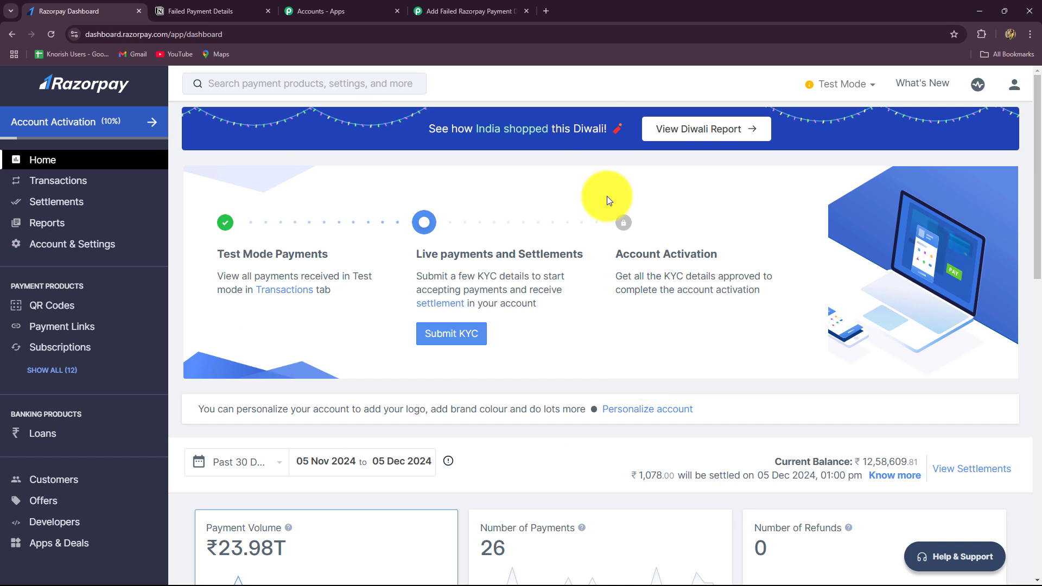
left_click(52, 244)
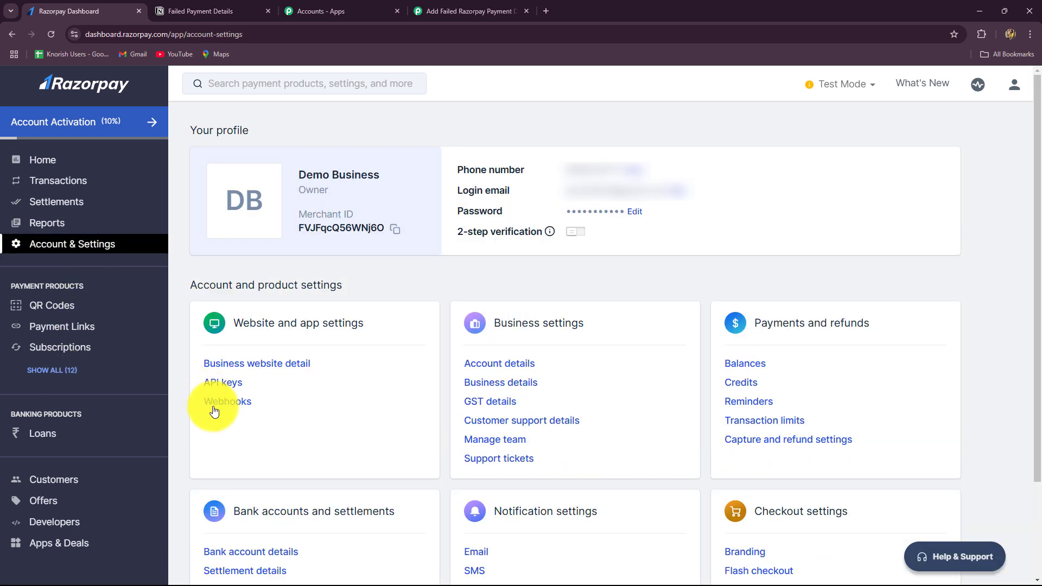
left_click(215, 403)
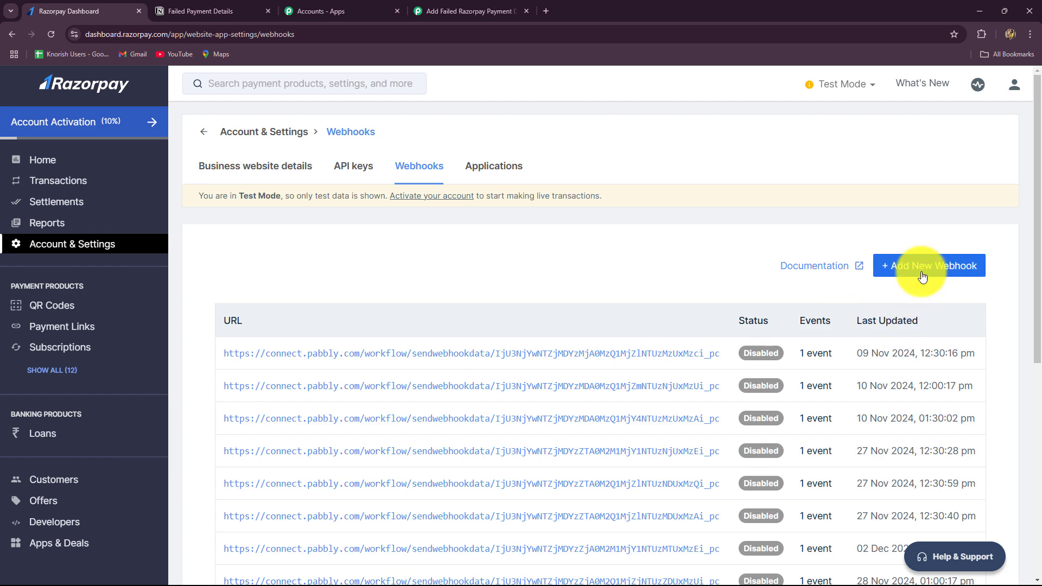
Create a new Razorpay webhook with the copied URL and payment.failed as its only active event
left_click(898, 265)
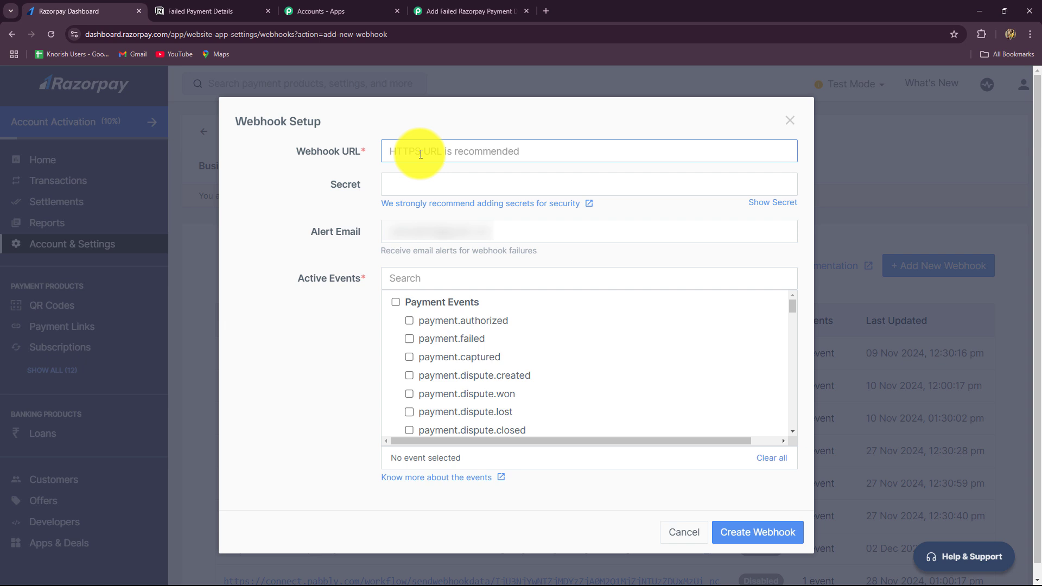
key("ctrl+v")
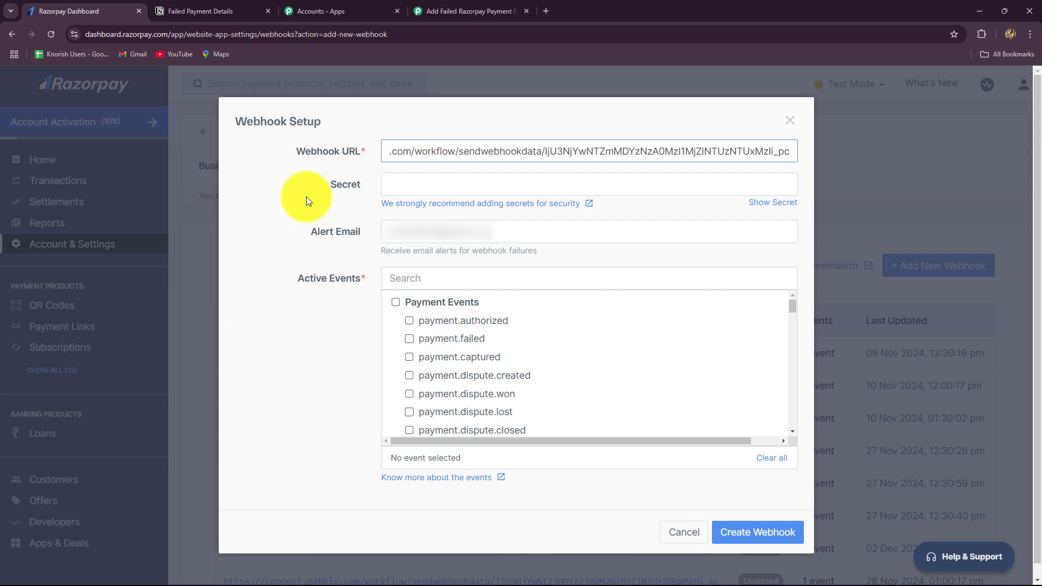
left_click(265, 215)
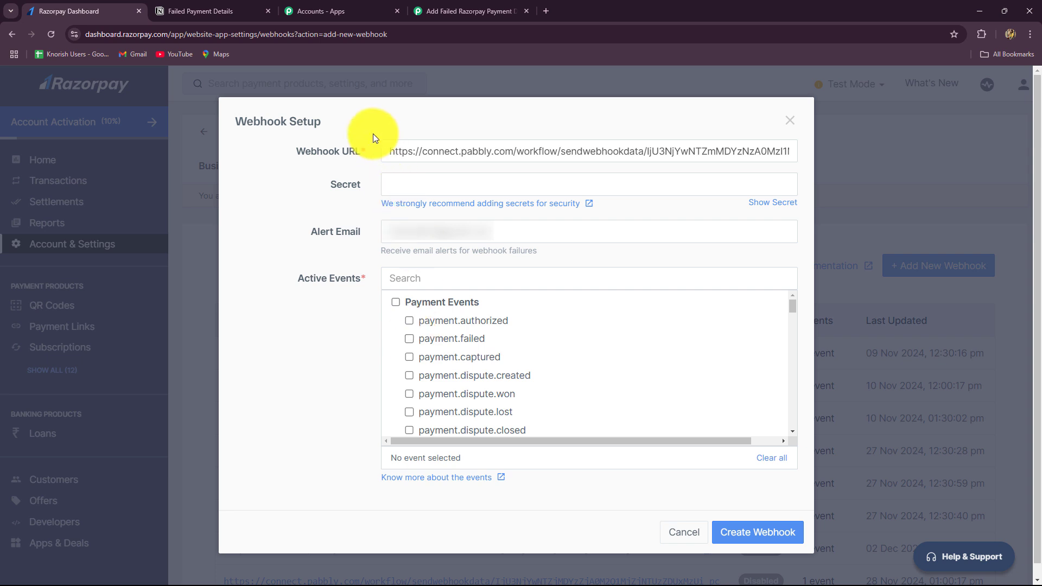
left_click(409, 339)
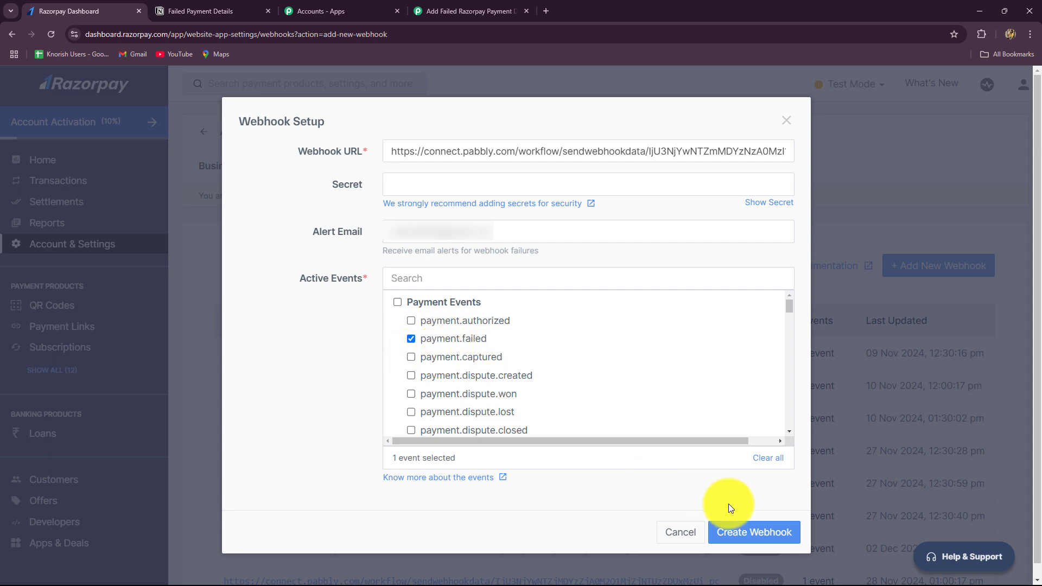
left_click(741, 532)
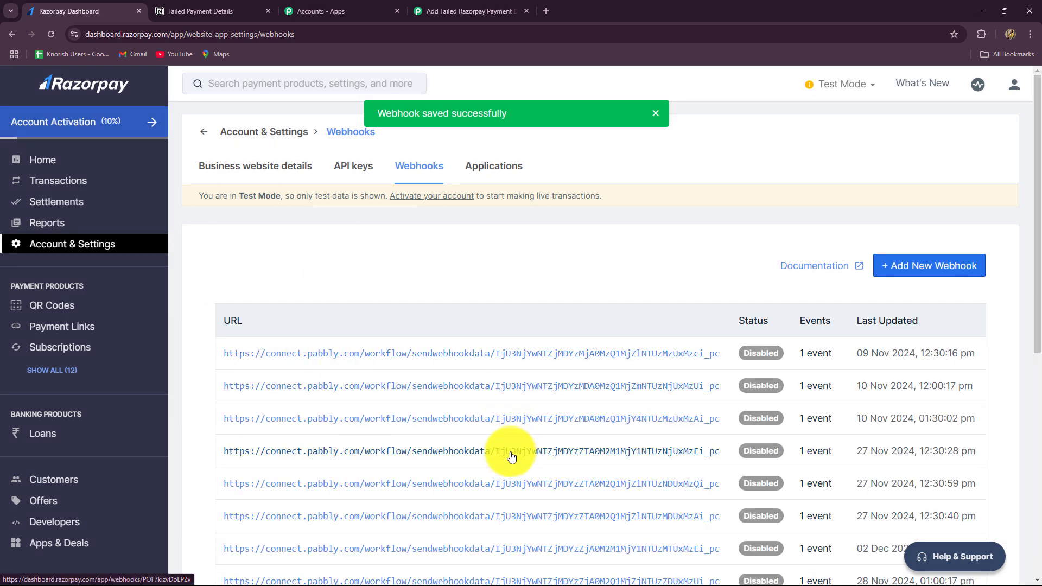
Switch back to the Pabbly Connect workflow and read the note on making a test submission for the webhook response
left_click(442, 11)
scroll(536, 238, "down", 3)
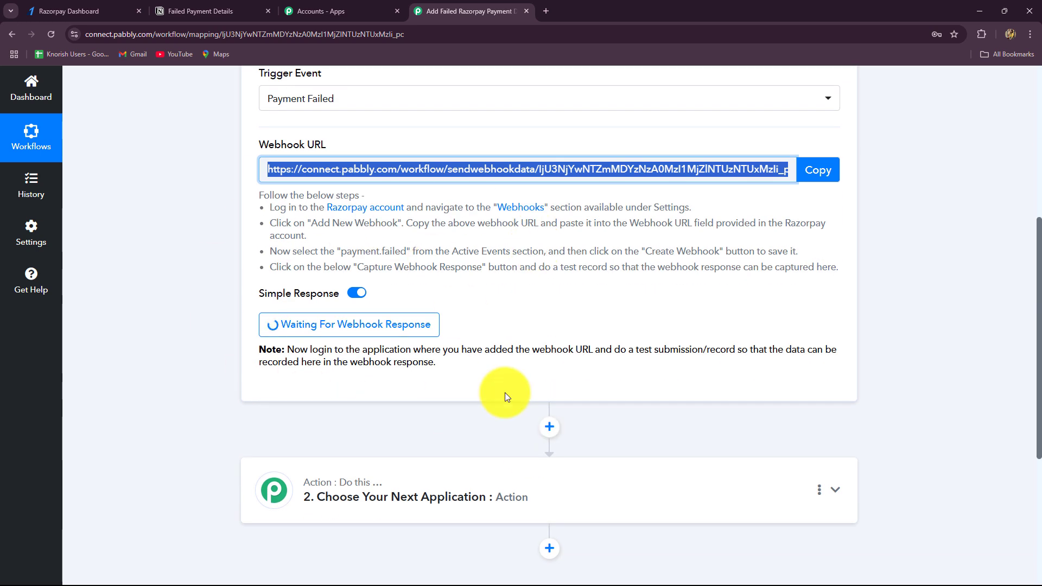
scroll(504, 390, "up", 4)
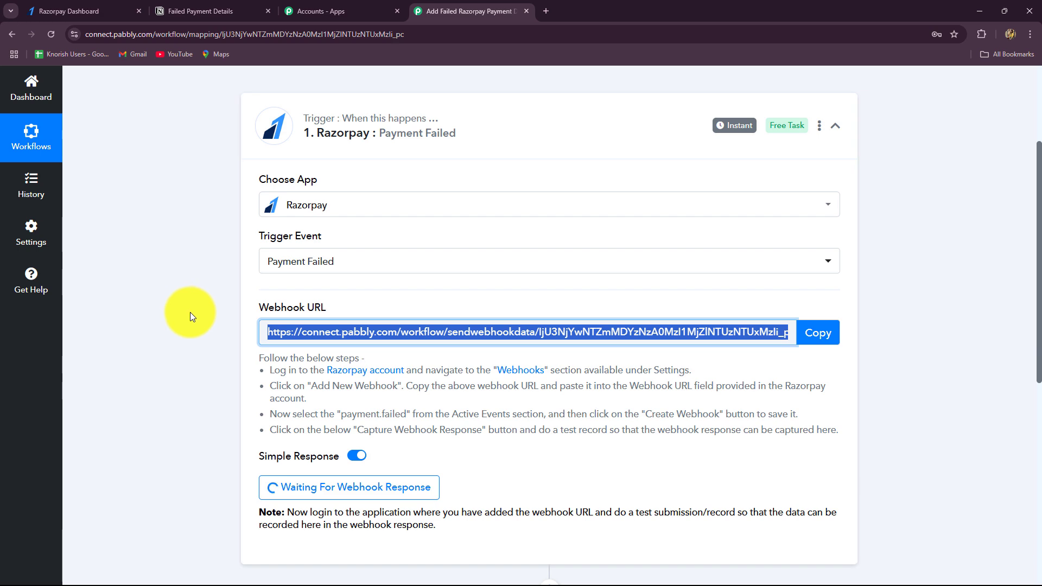
scroll(190, 314, "down", 3)
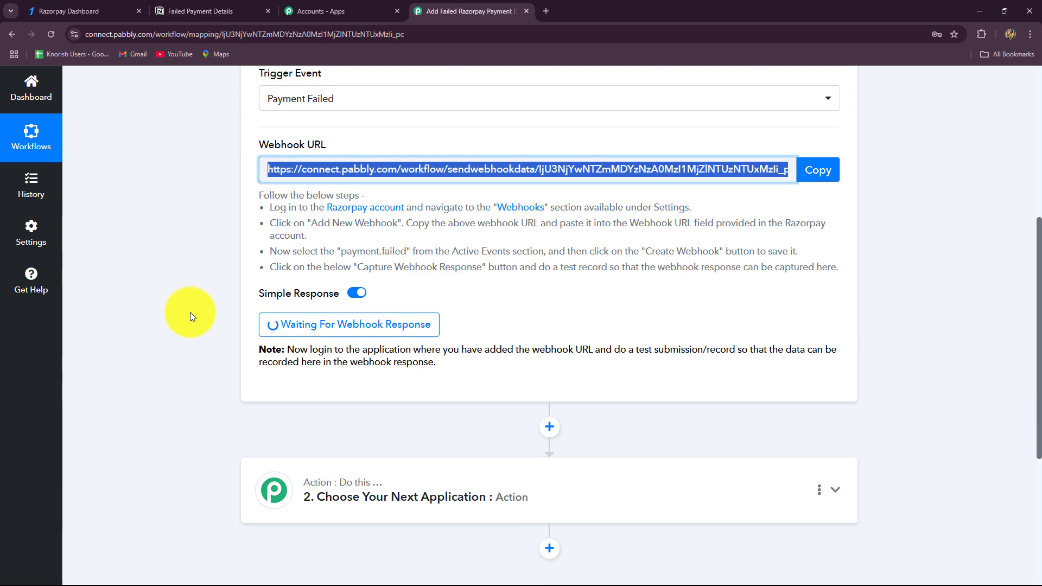
left_click_drag(346, 351, 462, 372)
scroll(462, 372, "up", 3)
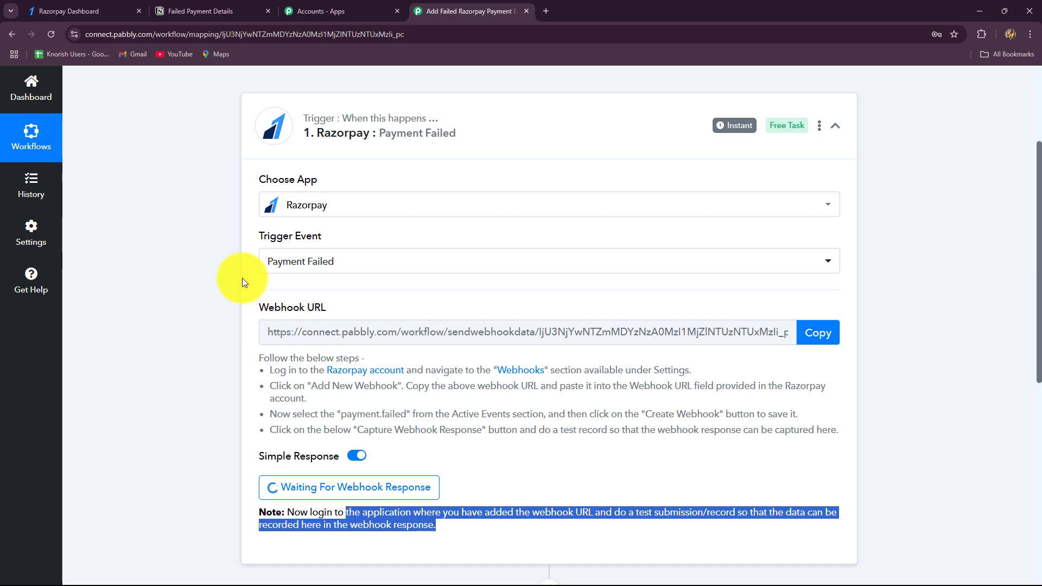
scroll(242, 278, "down", 3)
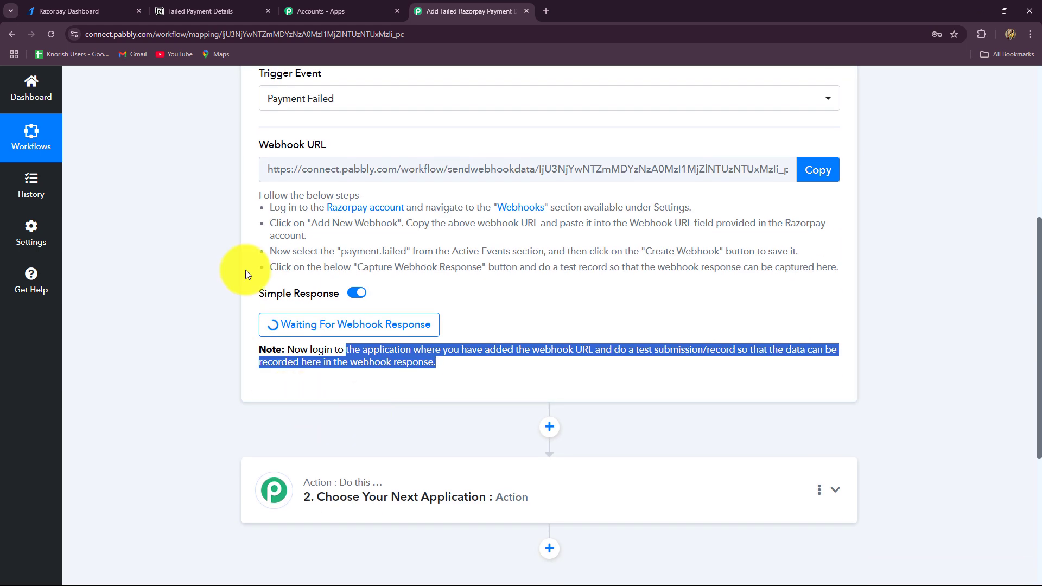
Switch to Razorpay, list its payment pages and open the public page of NaturalGlow Skincare Face Toner
left_click(100, 11)
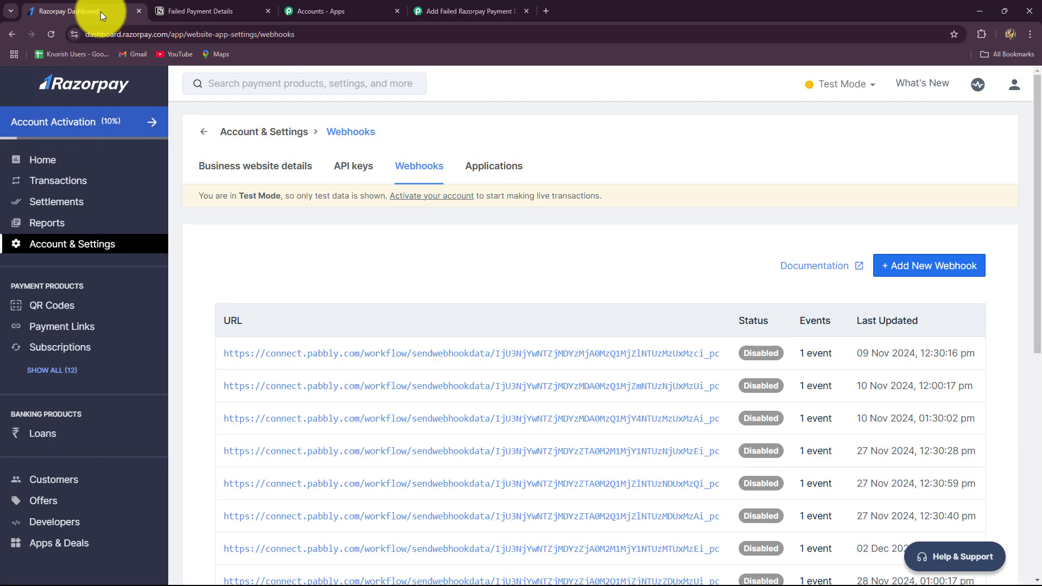
left_click(52, 370)
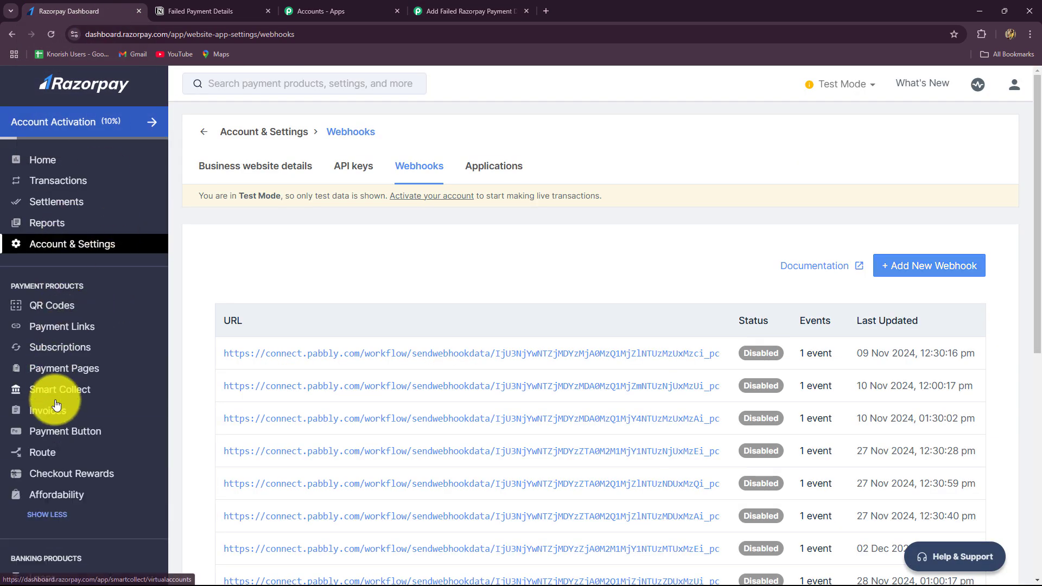
left_click(63, 371)
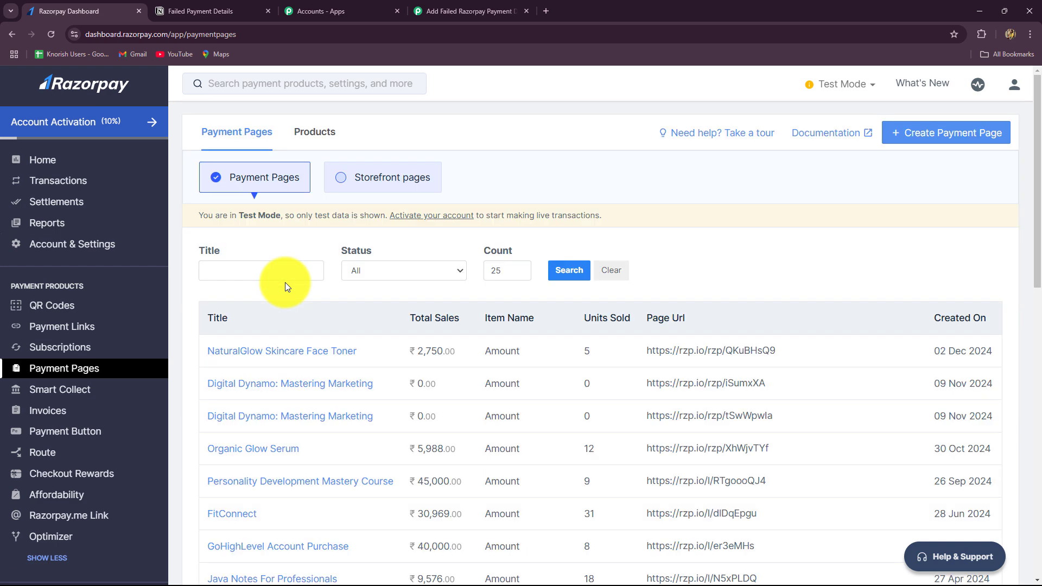
scroll(285, 282, "down", 4)
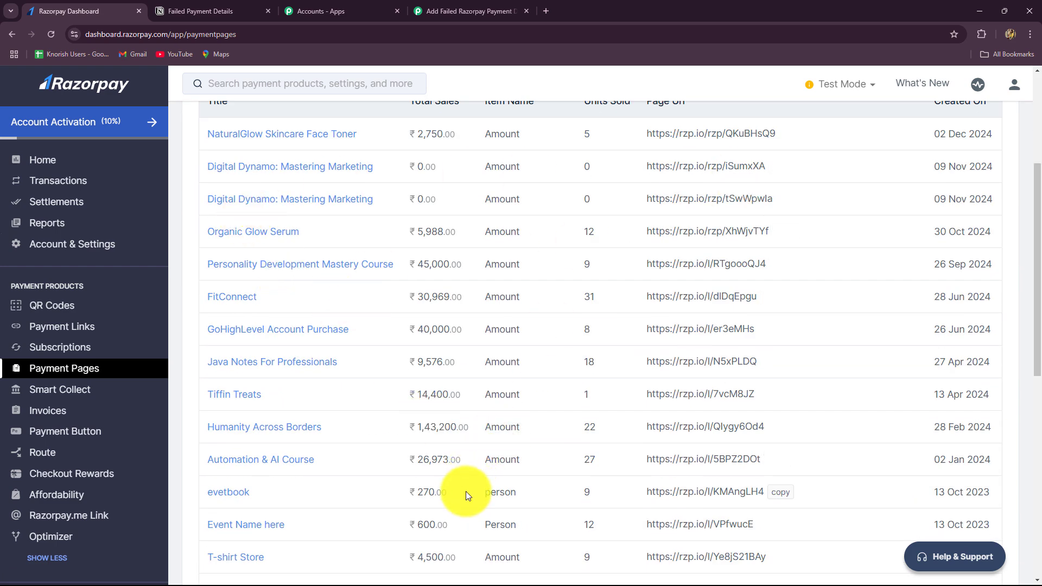
scroll(463, 517, "up", 3)
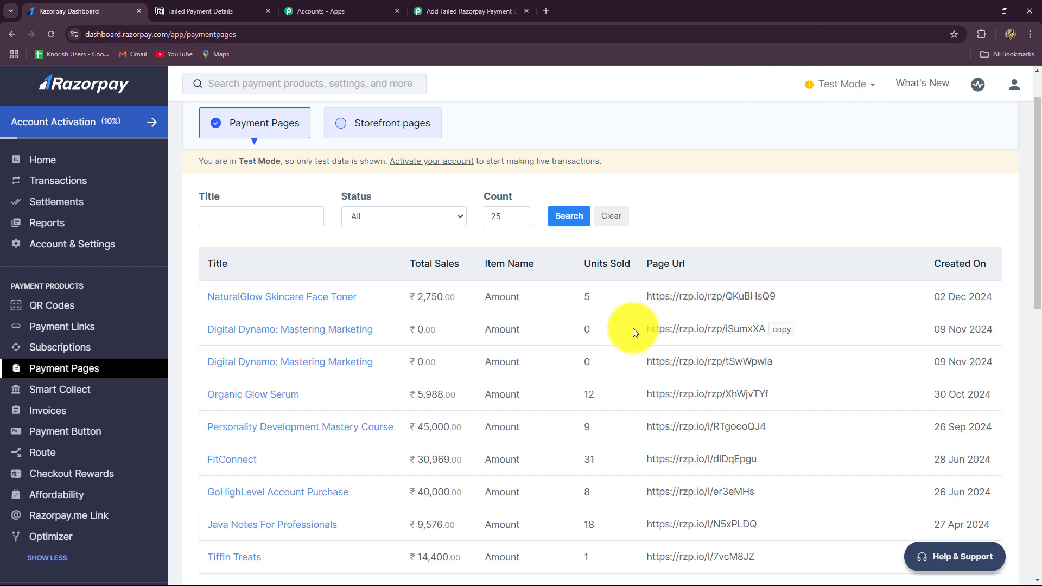
scroll(633, 328, "down", 4)
scroll(633, 328, "up", 3)
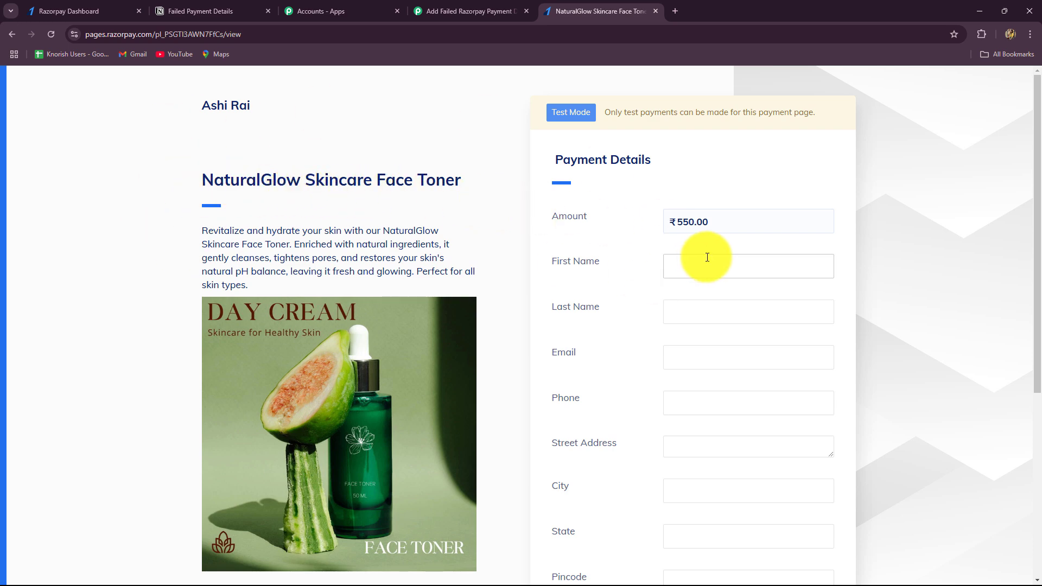
Fill in the customer's first name, last name, email and phone number in the face toner payment form
scroll(681, 246, "down", 1)
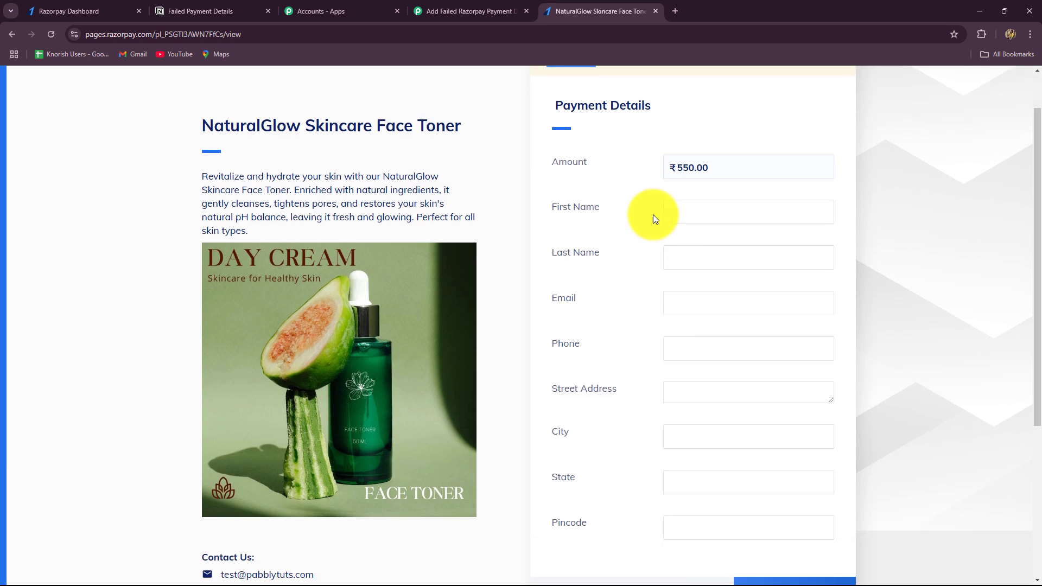
left_click(699, 215)
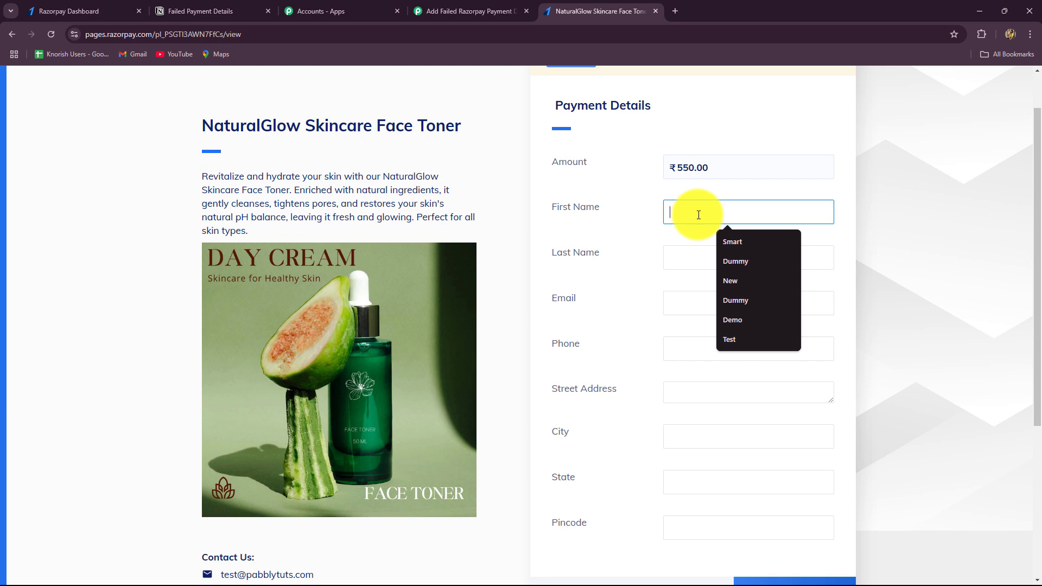
type("Demo")
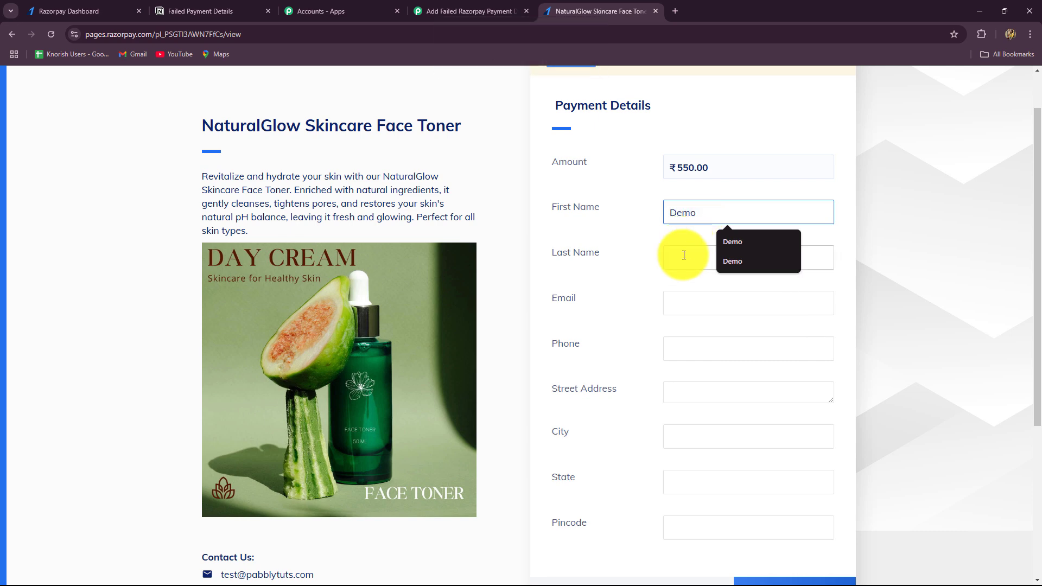
left_click(684, 255)
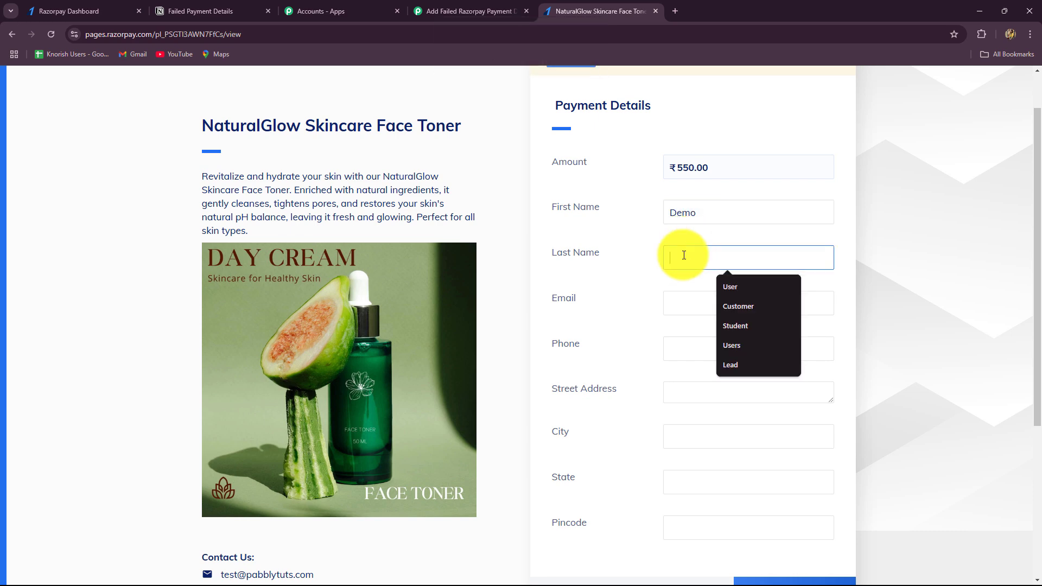
left_click(747, 303)
left_click(695, 305)
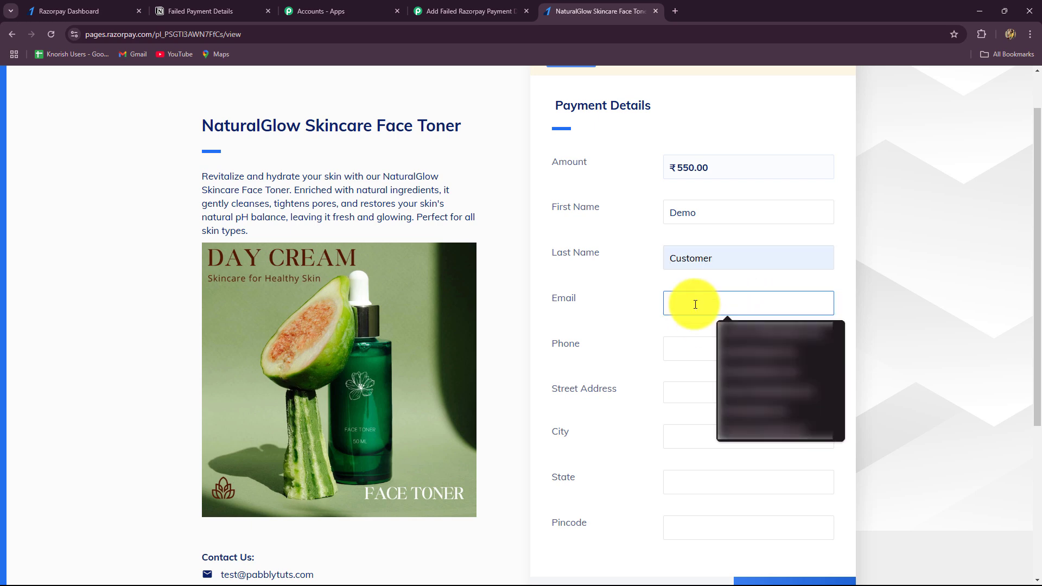
left_click(767, 360)
scroll(653, 367, "down", 2)
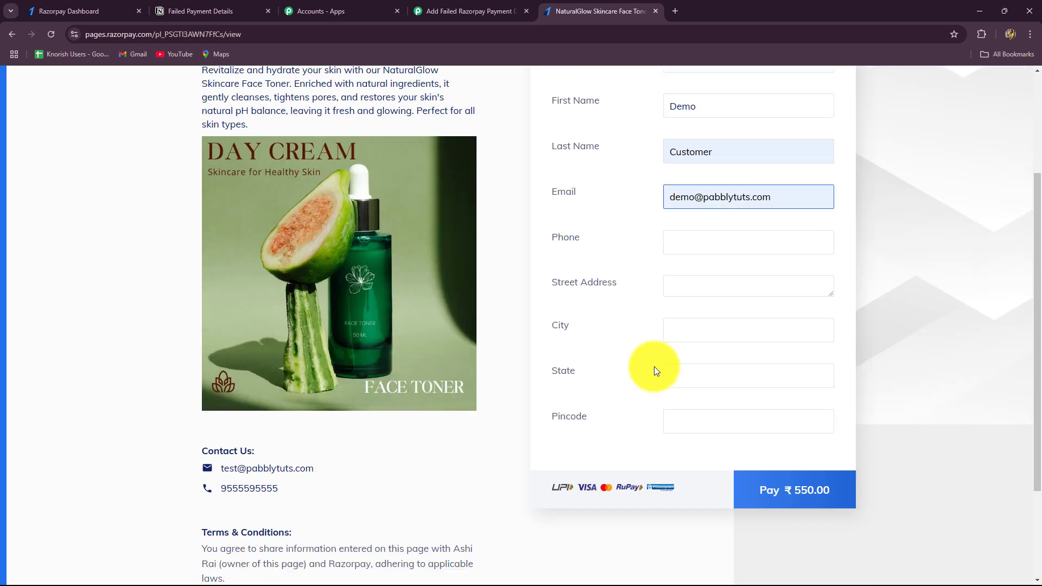
left_click(679, 233)
left_click(730, 305)
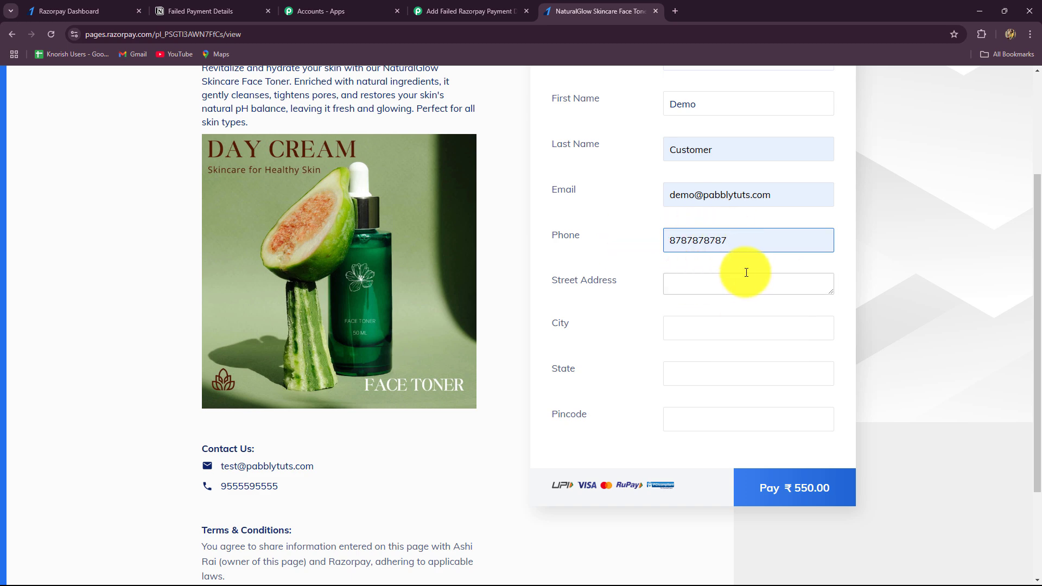
Complete the payment form with the customer's street address, city, state and pincode
left_click(687, 291)
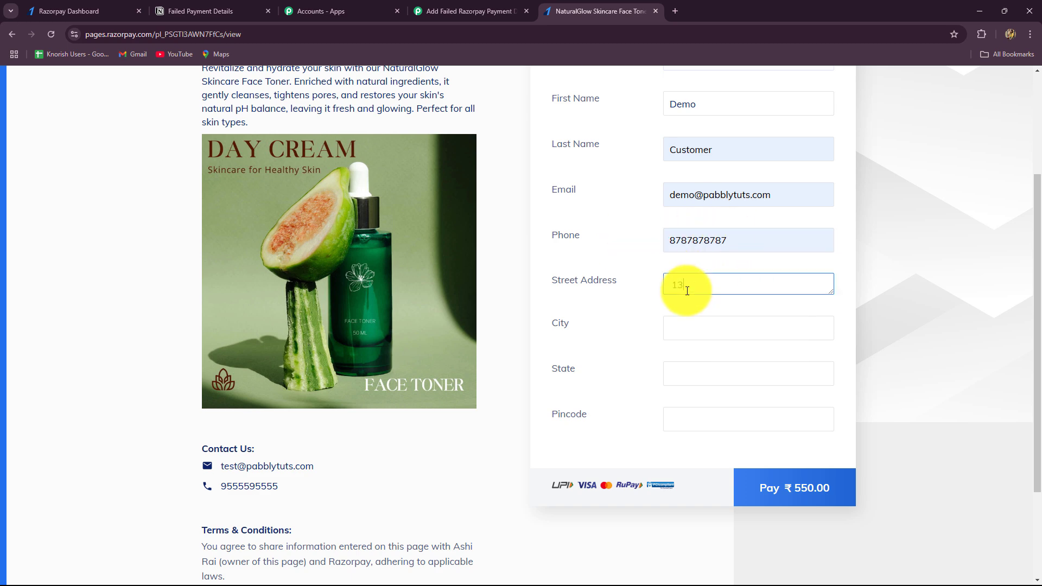
type("13, Street")
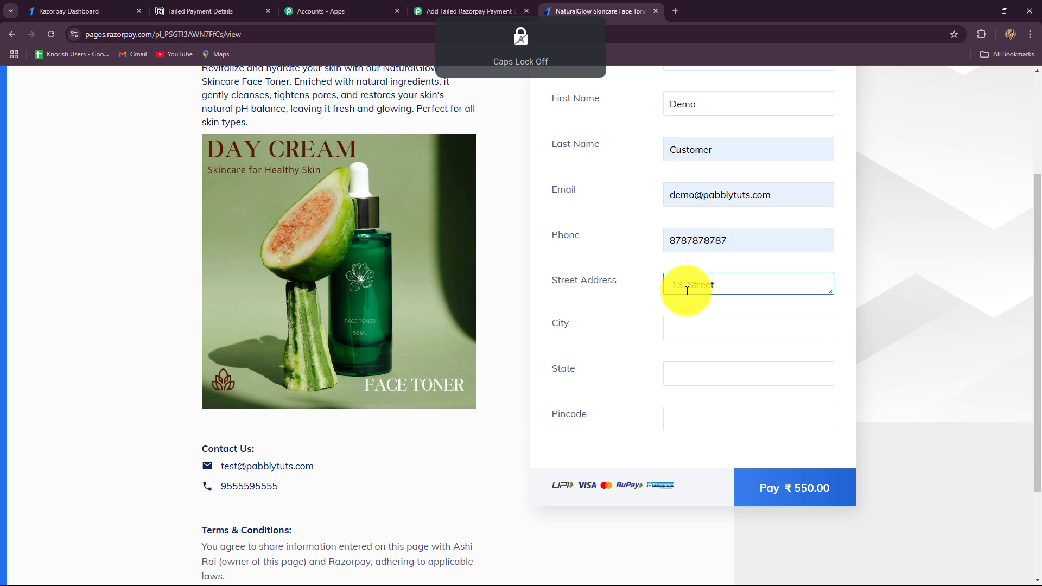
left_click(686, 325)
left_click(724, 355)
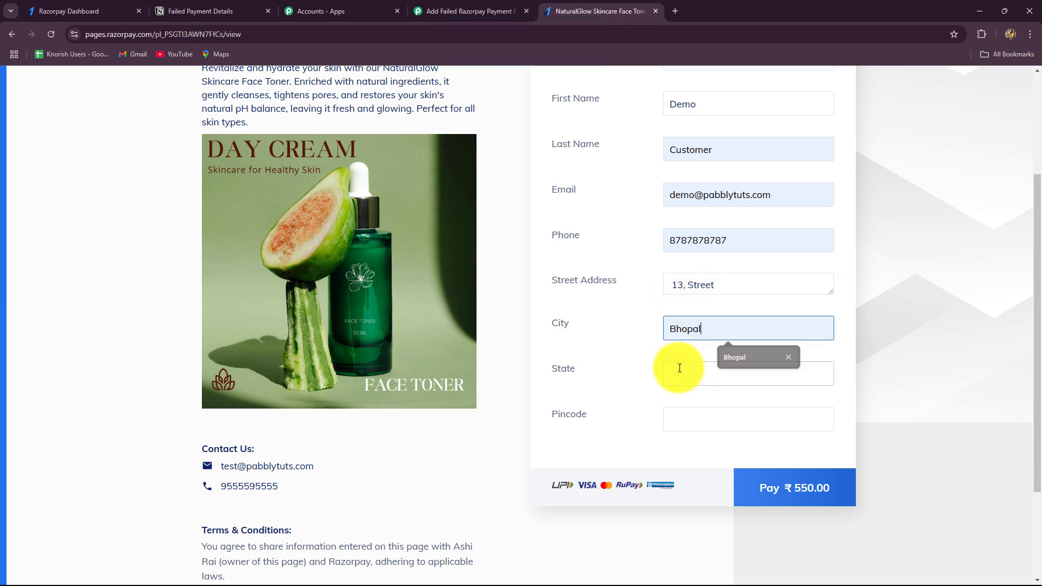
left_click(679, 367)
left_click(733, 401)
left_click(681, 421)
left_click(735, 448)
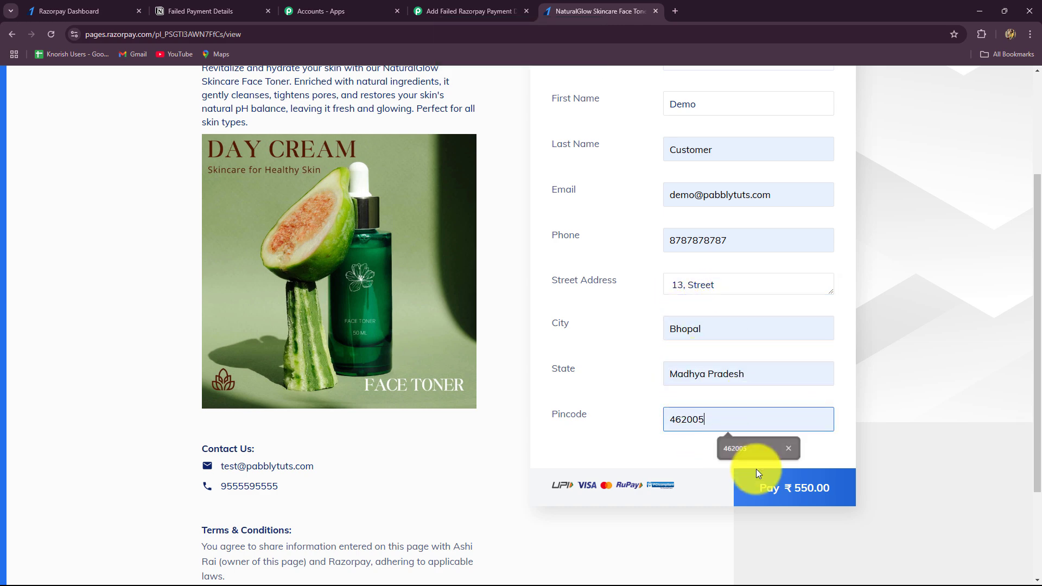
Proceed to the ₹550 checkout without saving the address in the browser, and choose Cards as the payment method
left_click(771, 478)
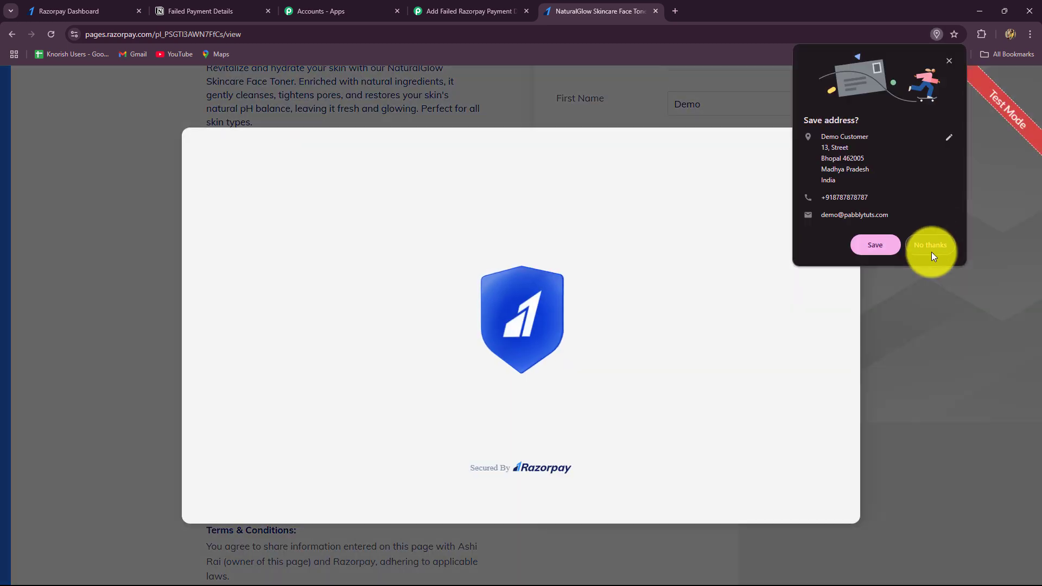
left_click(930, 245)
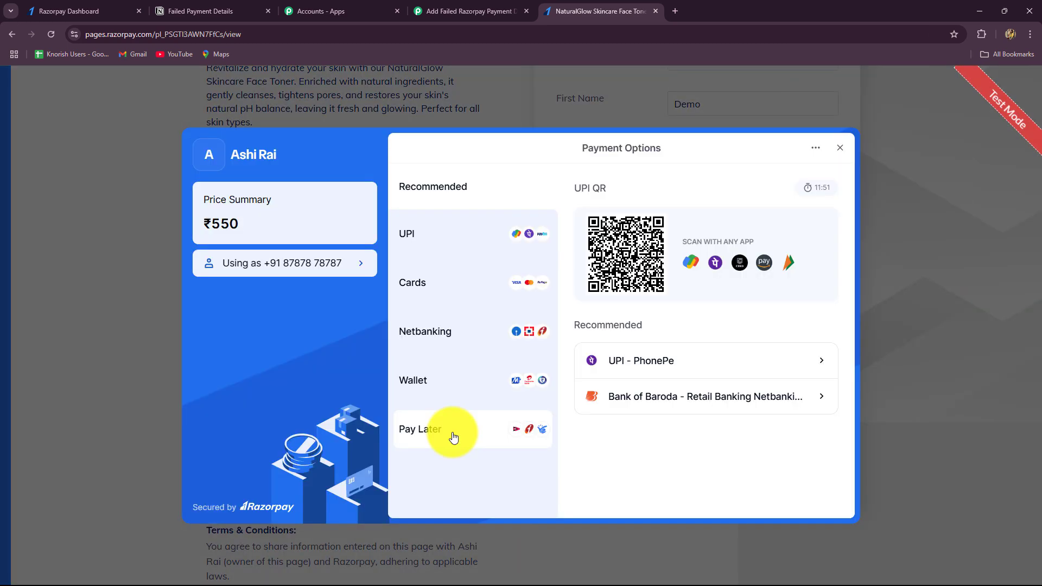
left_click(412, 293)
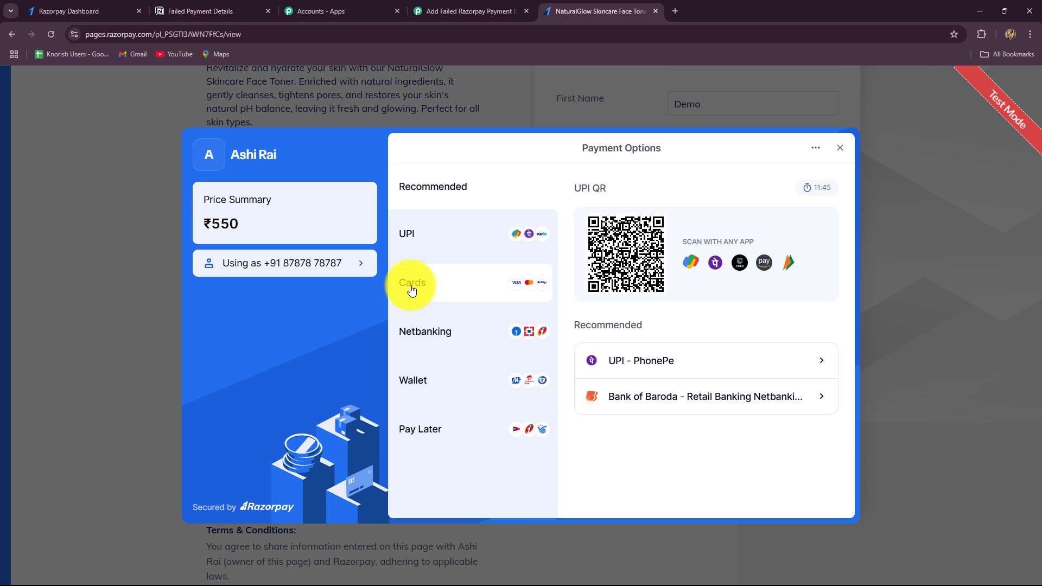
Enter the card number, expiry date, CVV and name on card, and submit the test payment, agreeing to secure the card
left_click(640, 226)
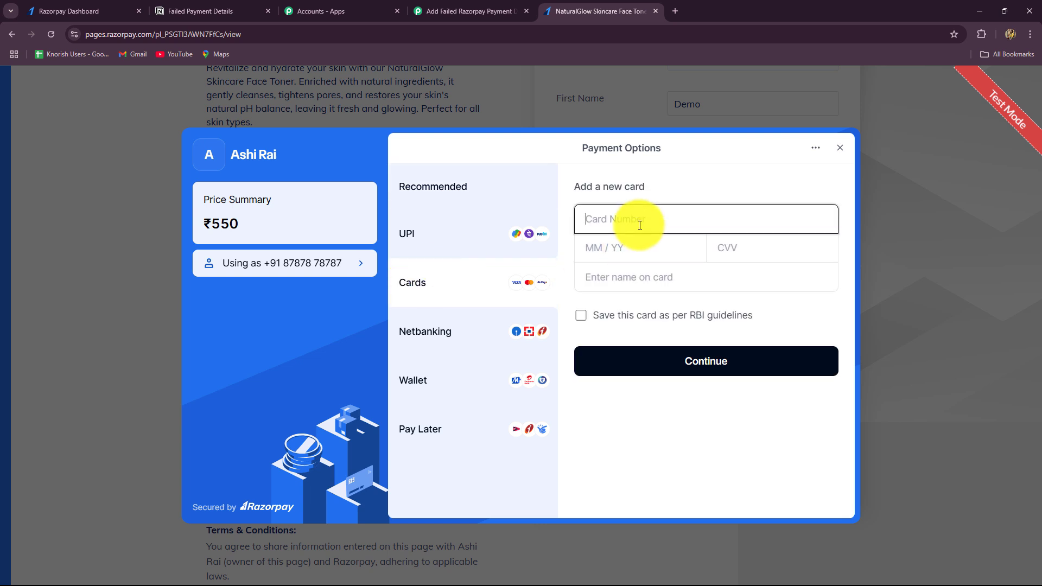
type("4242424242424242025")
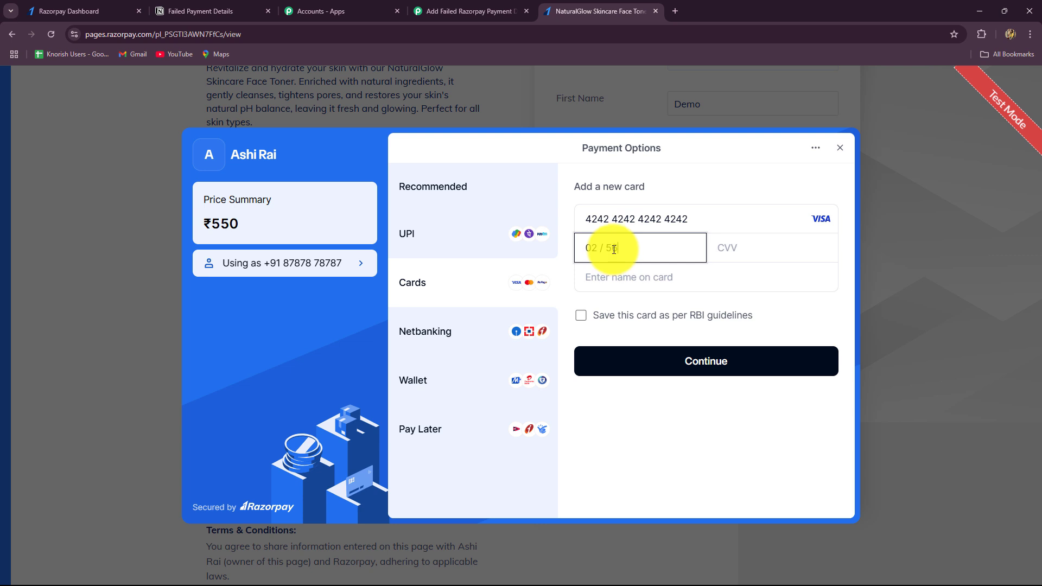
type("6")
left_click(716, 249)
type("123")
left_click(670, 276)
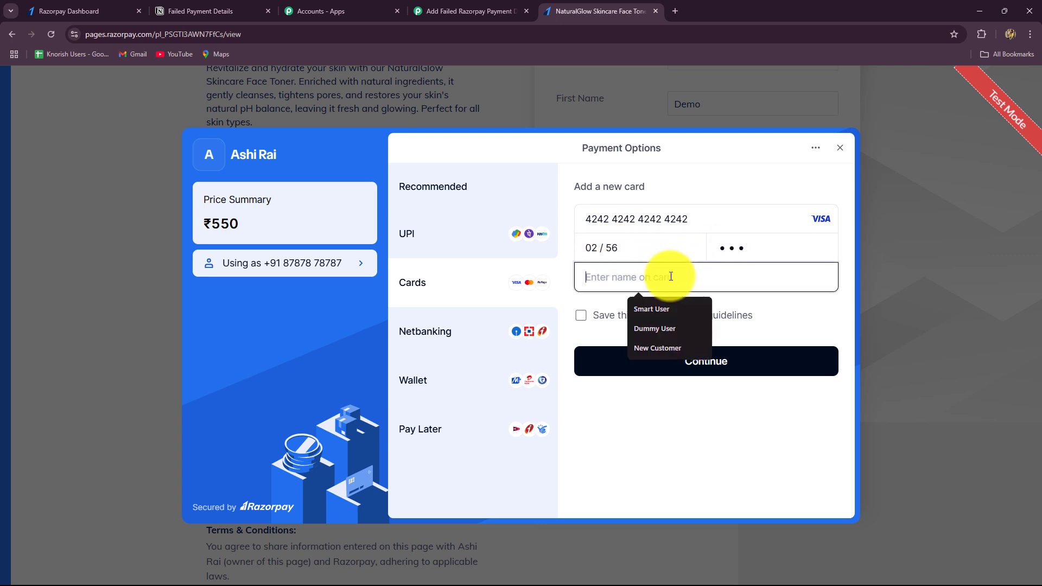
type("Demo Custo")
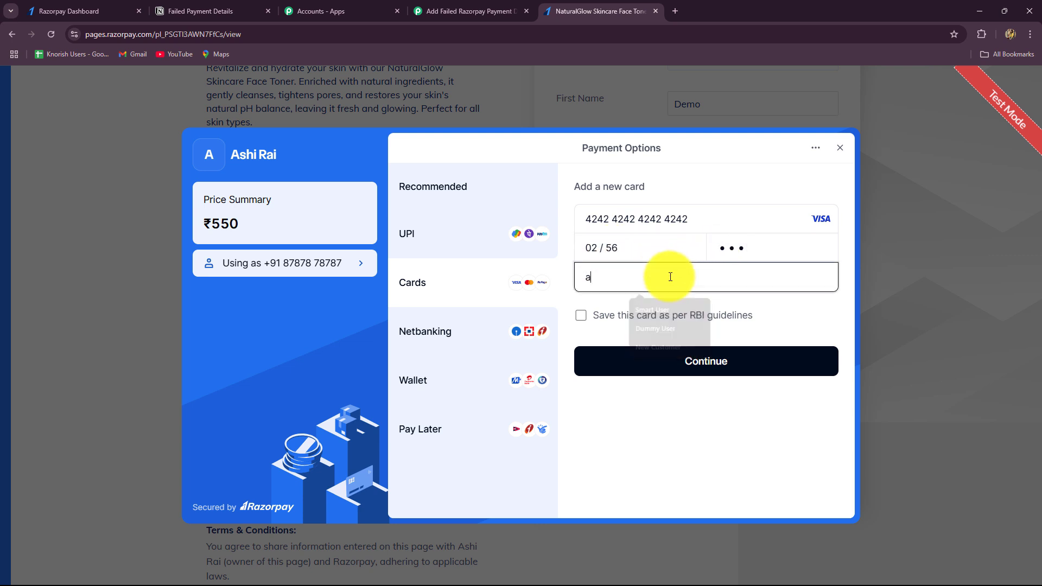
left_click(678, 361)
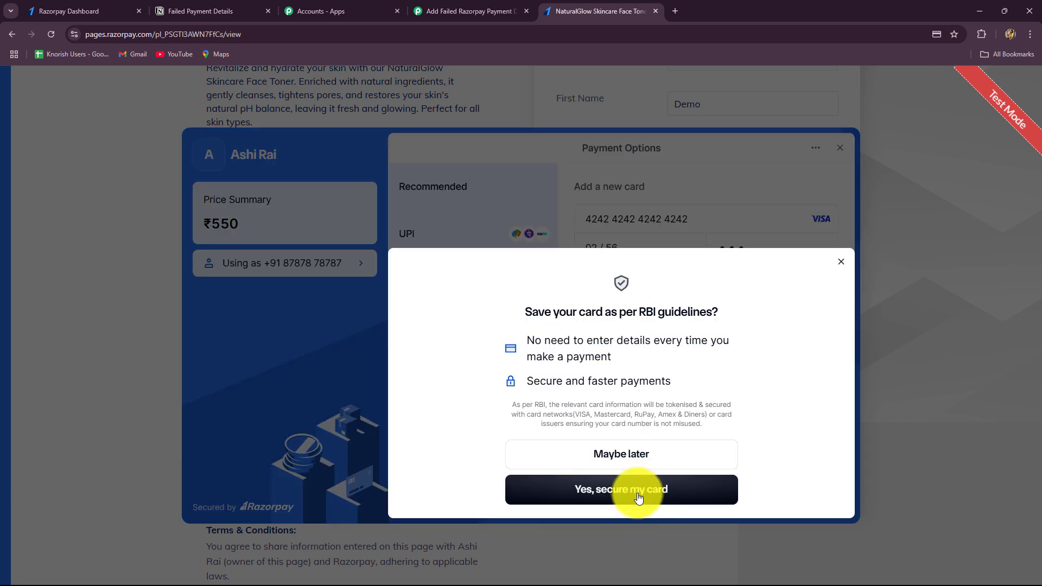
left_click(638, 489)
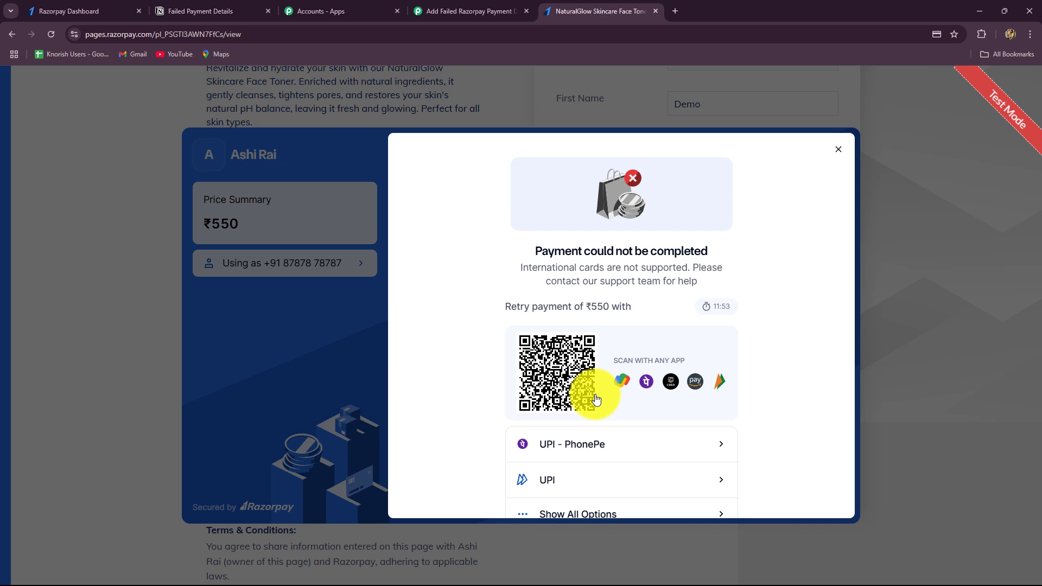
Switch to the Pabbly Connect workflow and look through the webhook response captured for the Razorpay trigger
left_click(449, 10)
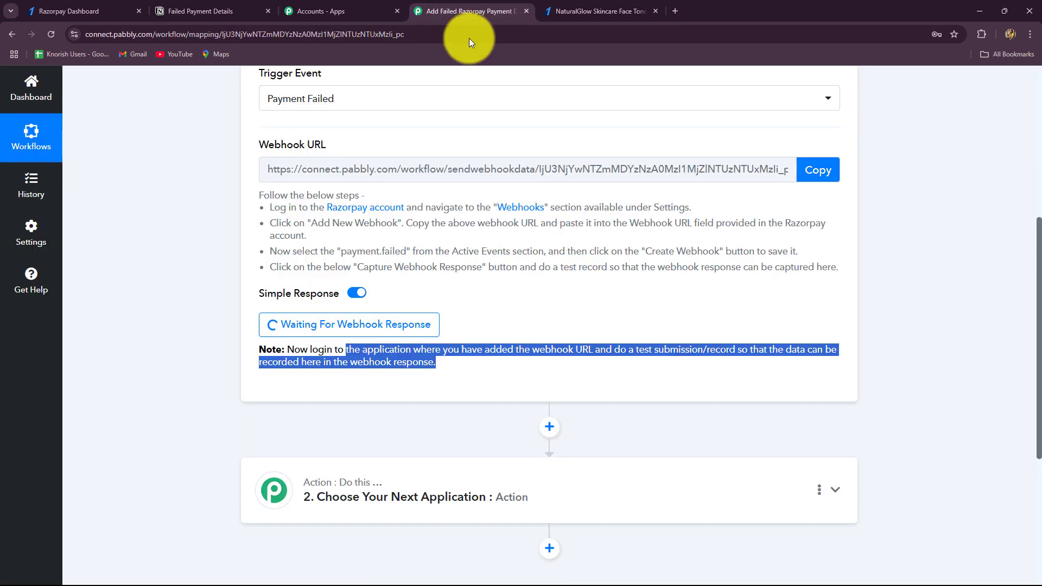
scroll(921, 278, "down", 3)
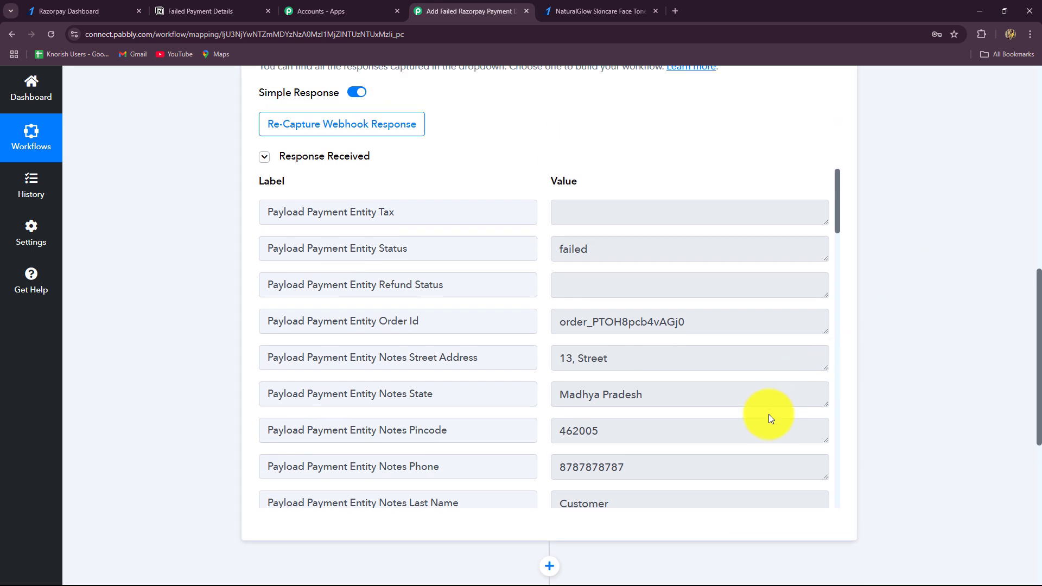
scroll(768, 415, "down", 8)
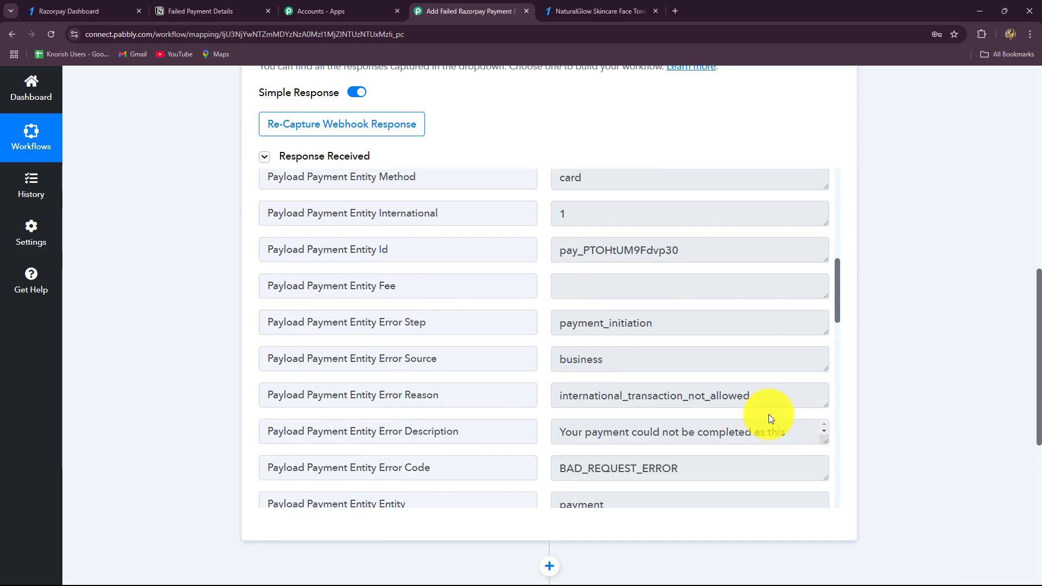
scroll(768, 415, "up", 8)
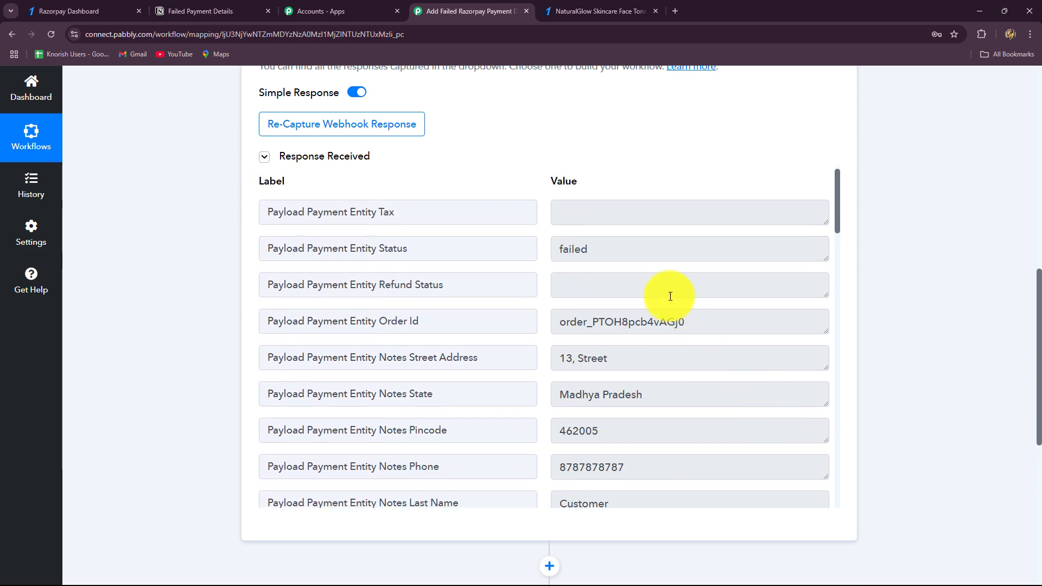
Check the payment status, order ID, address, phone, customer name and email fields in the captured response
double_click(608, 250)
scroll(687, 353, "down", 2)
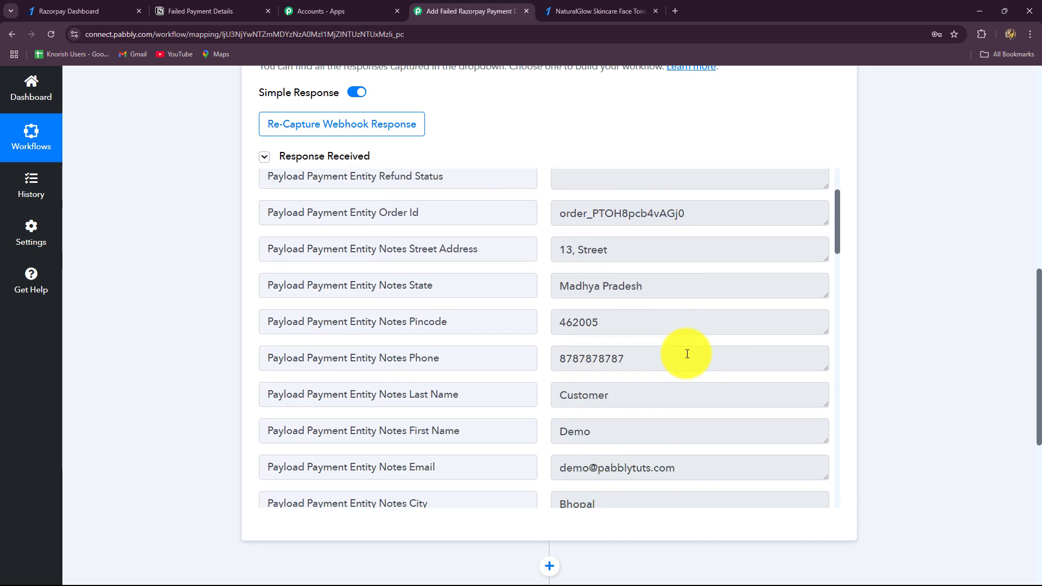
left_click_drag(721, 213, 571, 226)
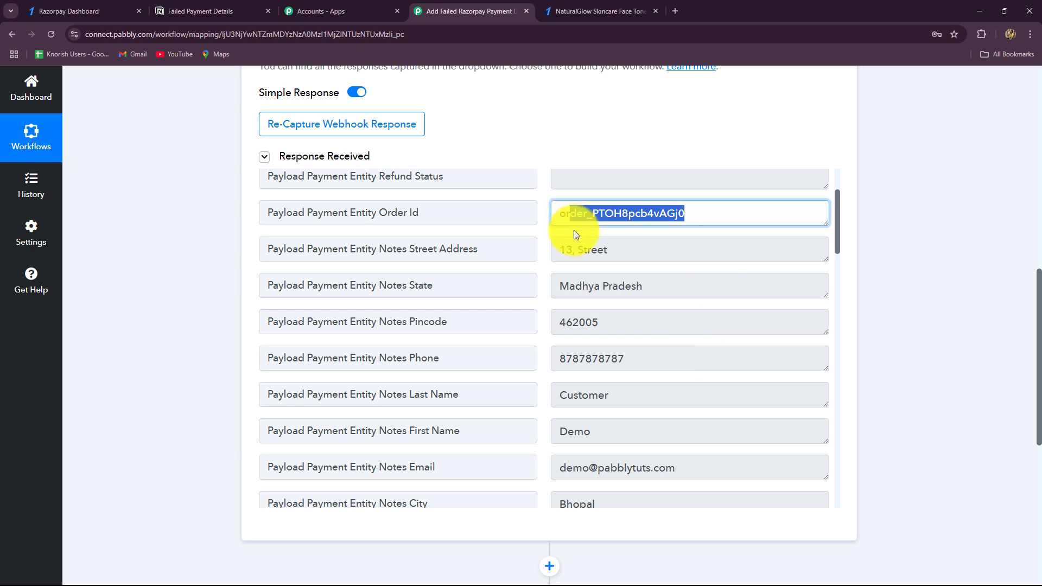
left_click_drag(624, 251, 538, 329)
left_click_drag(660, 354, 809, 393)
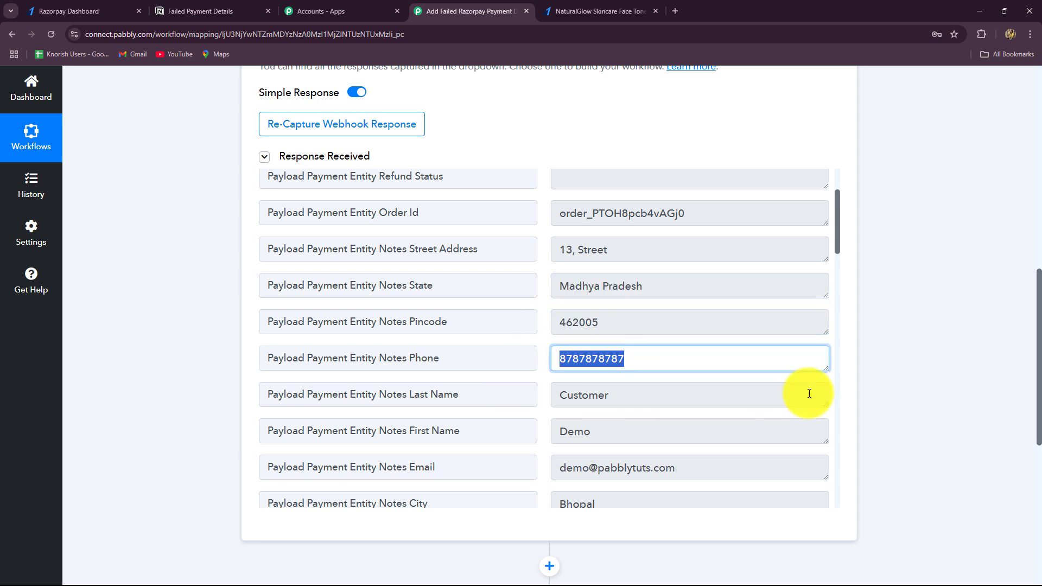
scroll(809, 393, "down", 2)
left_click(599, 341)
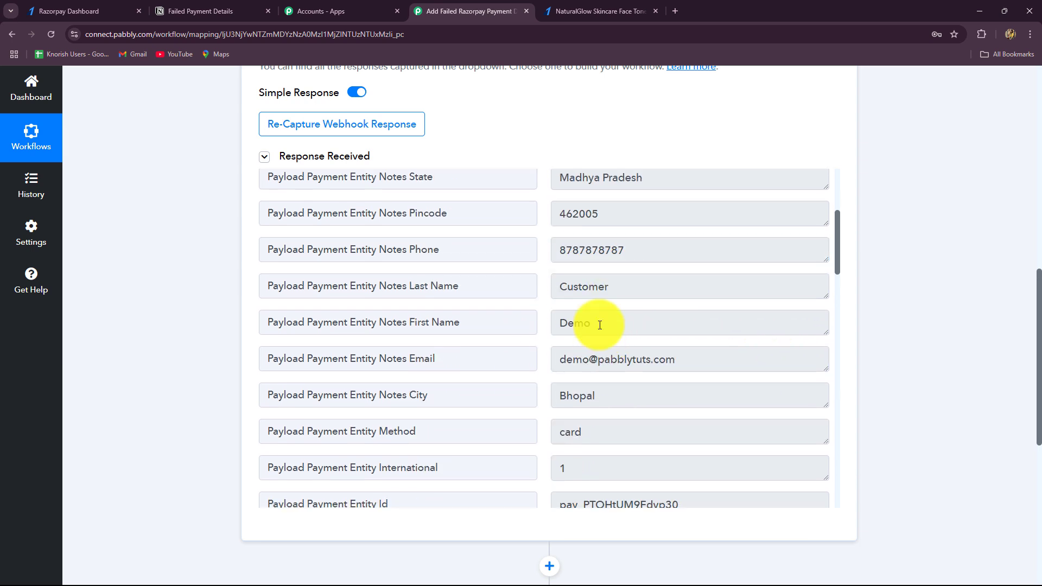
left_click_drag(687, 372, 612, 390)
Check the payment method, payment ID and error fields further down in the captured response
scroll(610, 389, "down", 3)
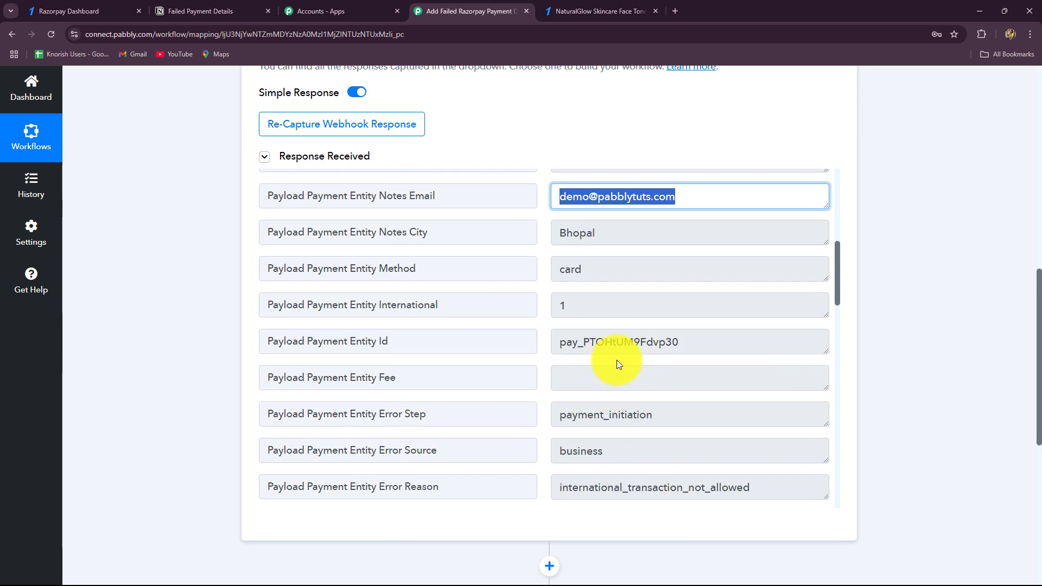
scroll(617, 360, "down", 2)
scroll(602, 303, "up", 2)
left_click_drag(597, 274, 525, 292)
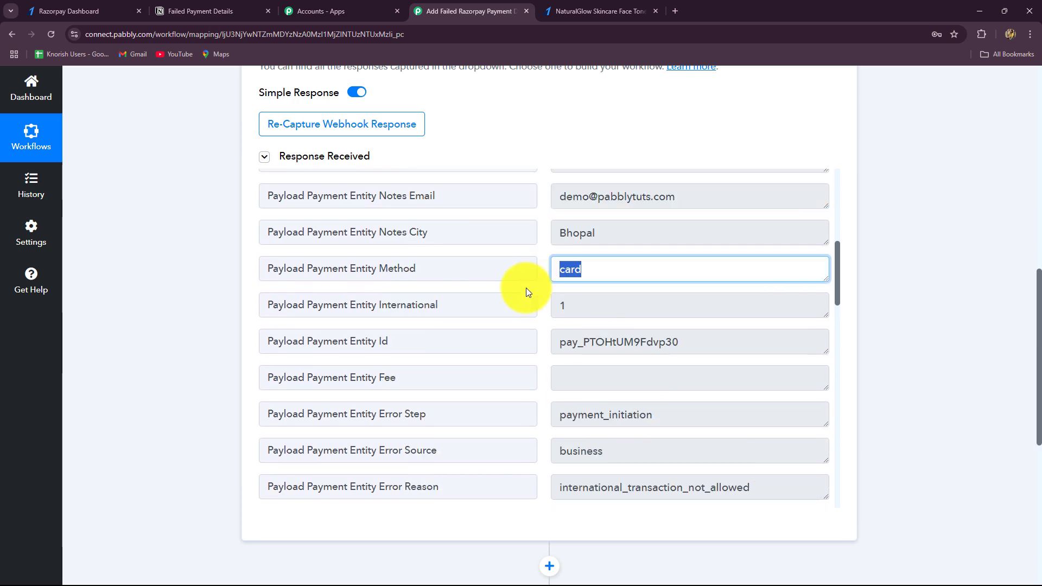
scroll(608, 400, "down", 7)
scroll(608, 400, "up", 5)
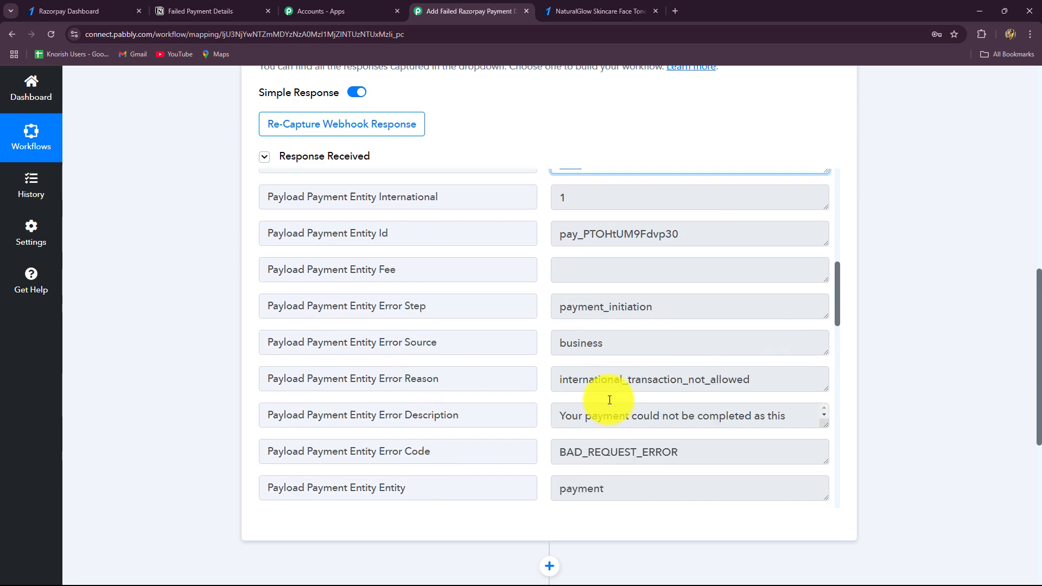
scroll(607, 400, "up", 8)
scroll(1003, 373, "up", 10)
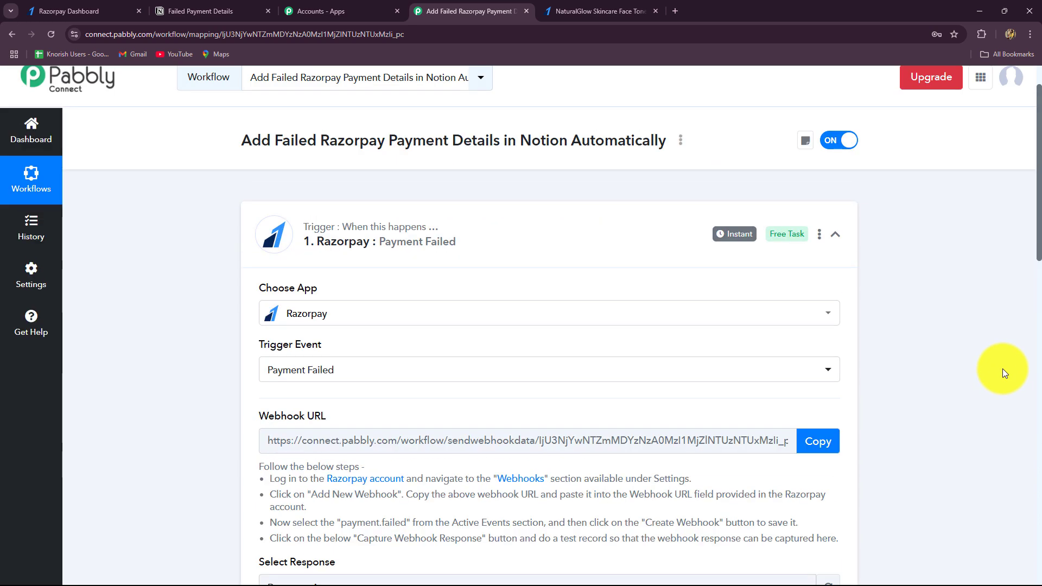
scroll(1002, 369, "up", 1)
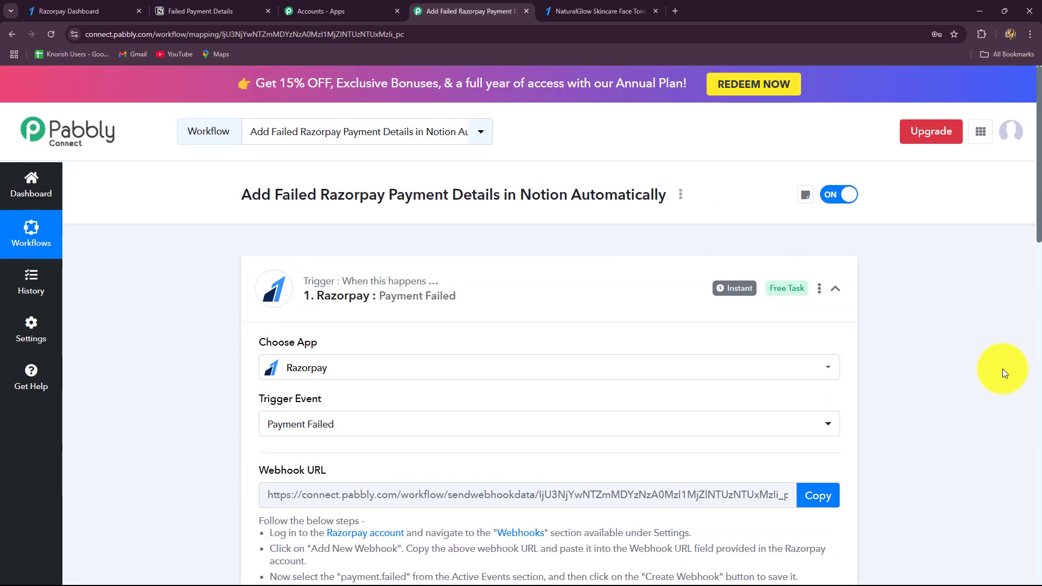
scroll(1002, 369, "down", 5)
scroll(1001, 368, "up", 5)
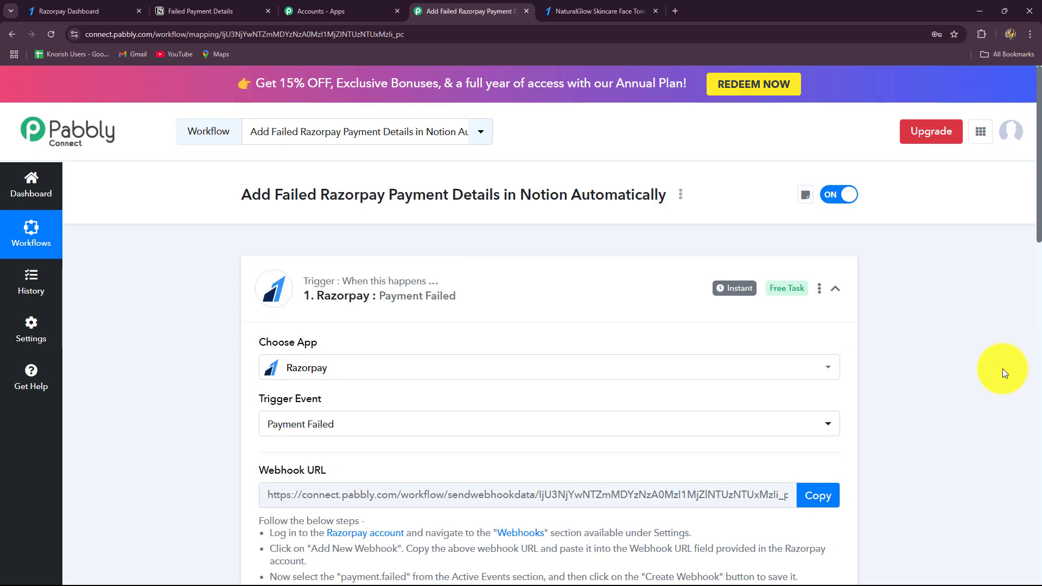
scroll(200, 324, "down", 2)
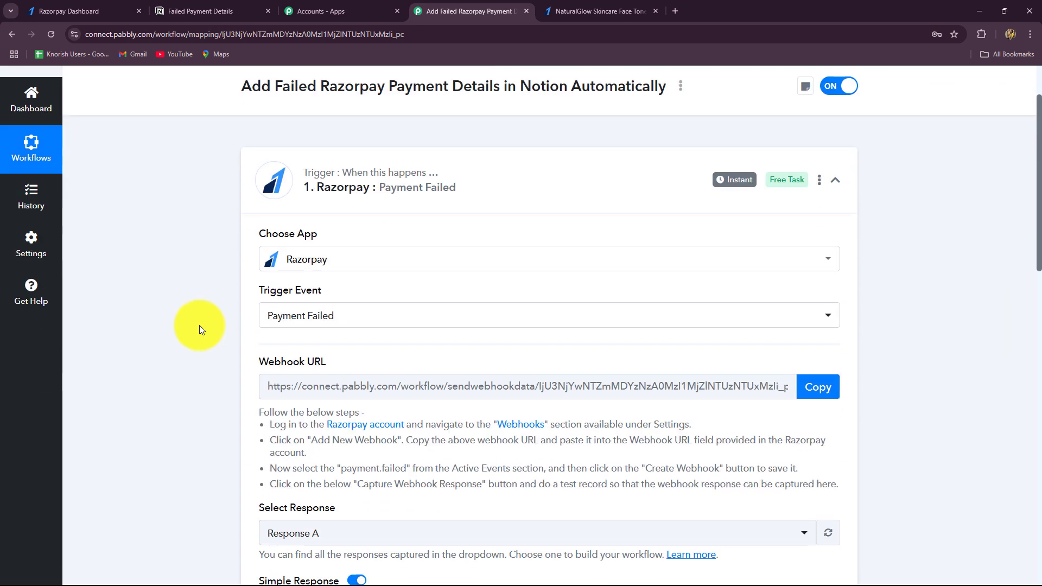
Collapse the Razorpay trigger, and add a text property named Payment Method to the Failed Payment Details table in Notion
left_click(835, 180)
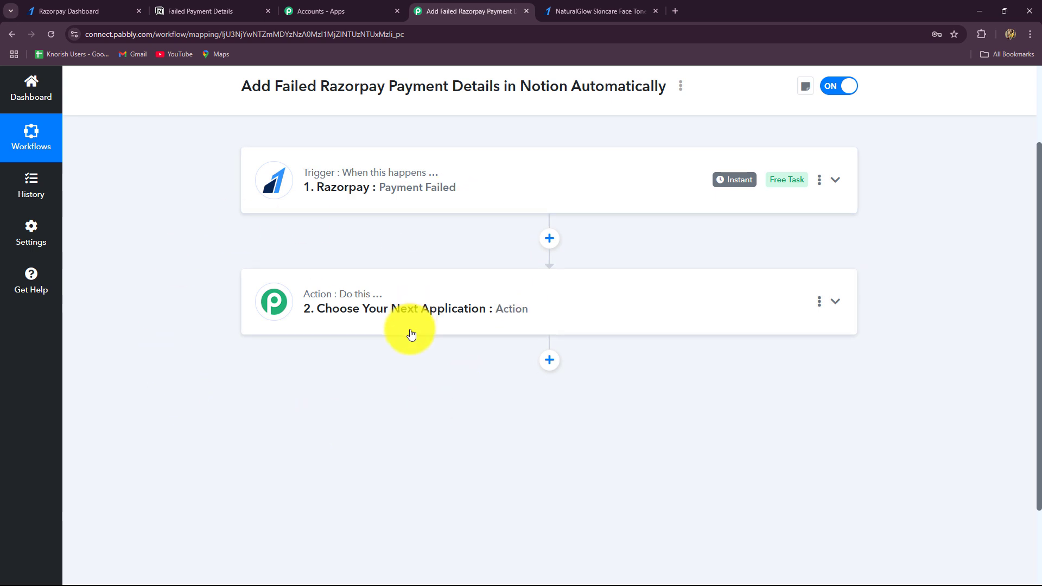
left_click(172, 6)
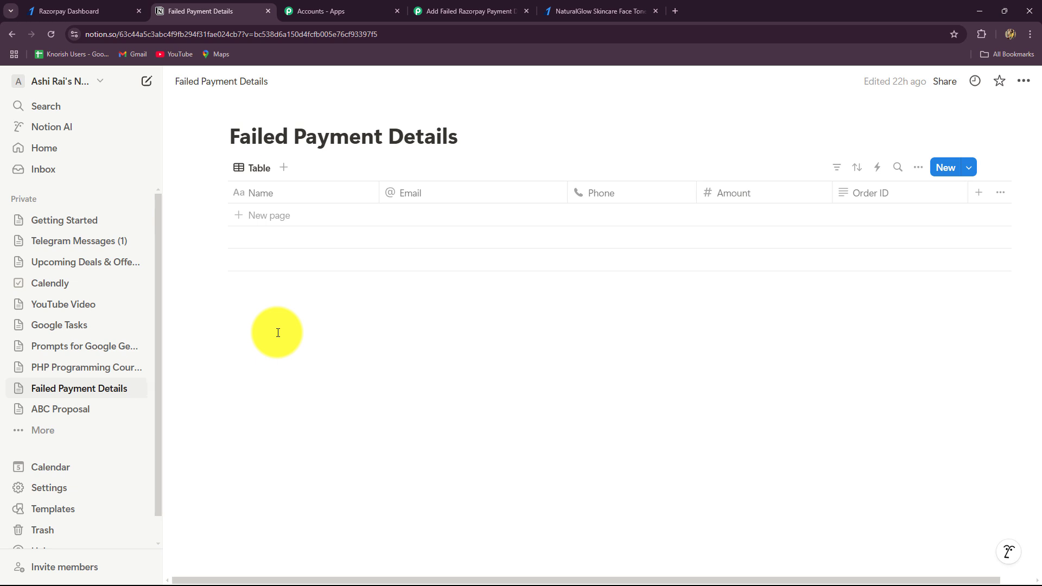
left_click_drag(191, 580, 337, 579)
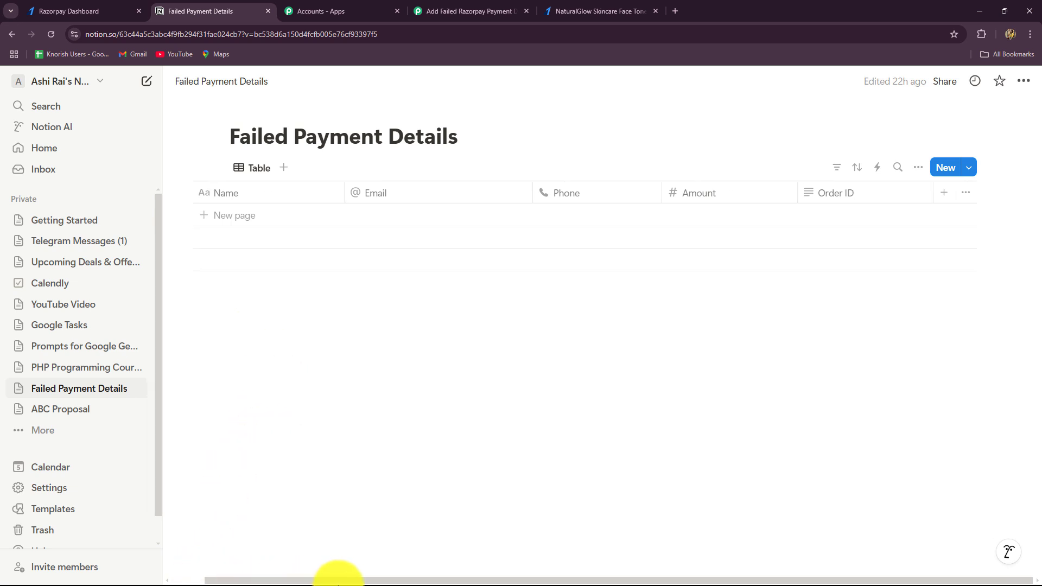
left_click(944, 193)
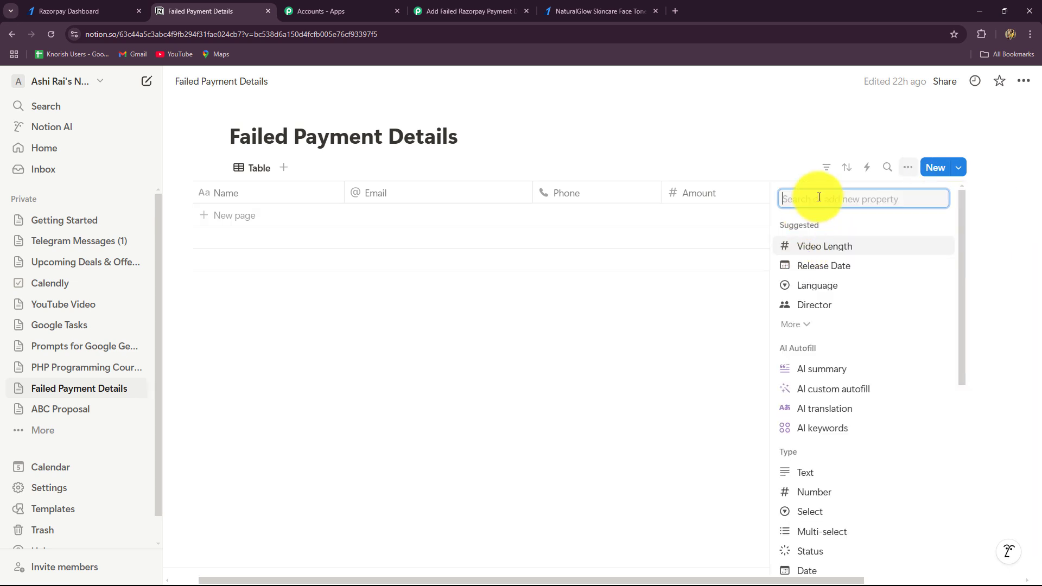
type("P")
key("Caps_Lock")
type("ay")
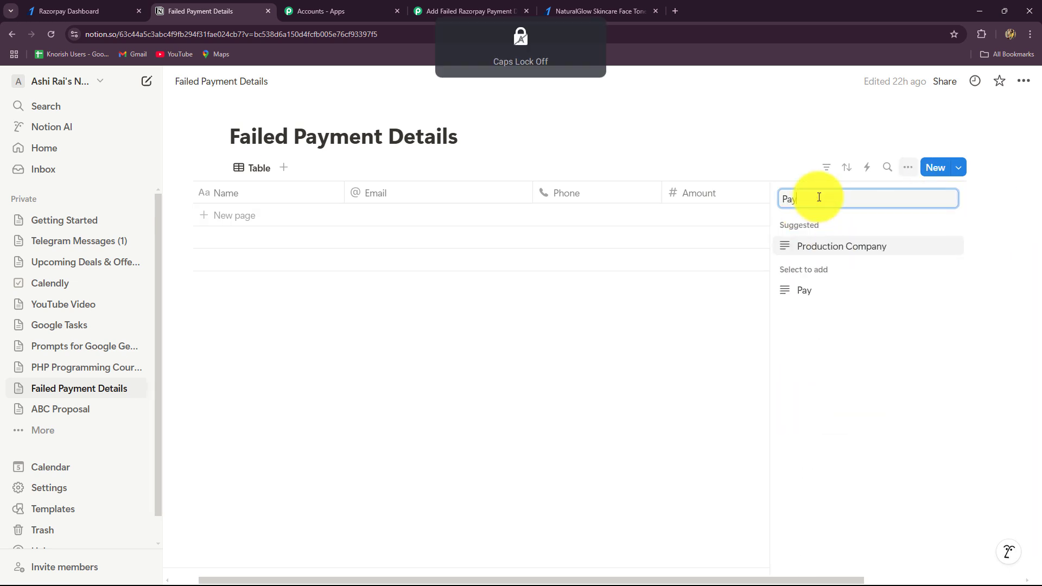
type("ment Method")
left_click(832, 242)
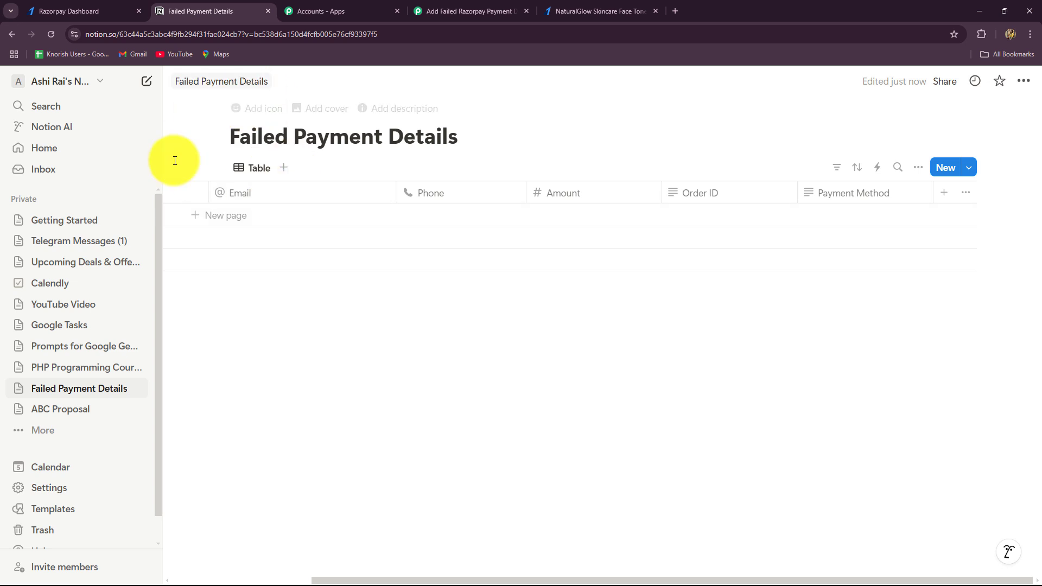
Return to the Pabbly Connect workflow and set the action step to Notion with the Create Database Item event
left_click(455, 11)
scroll(276, 229, "down", 2)
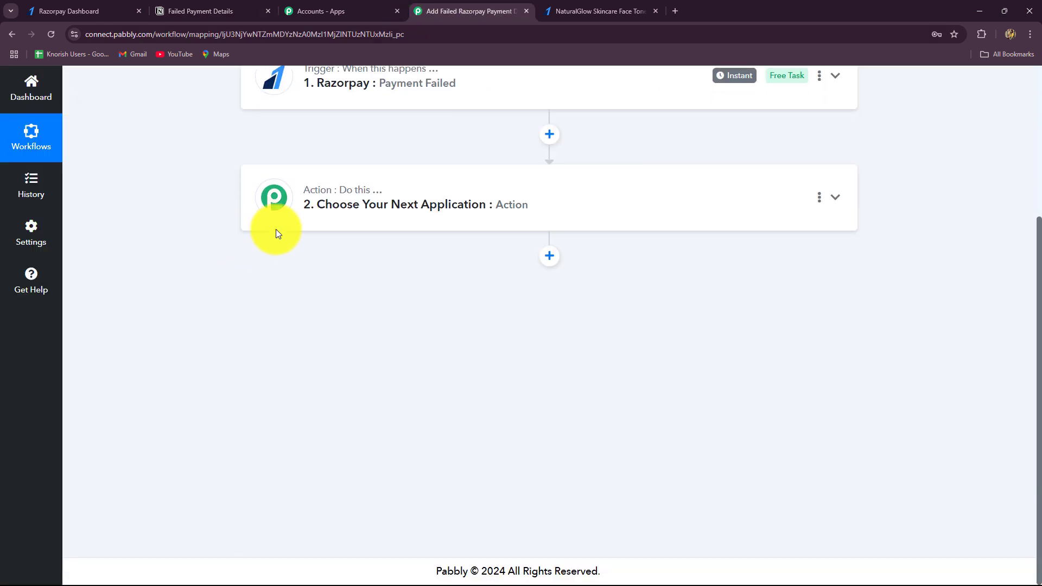
left_click(277, 228)
left_click(271, 291)
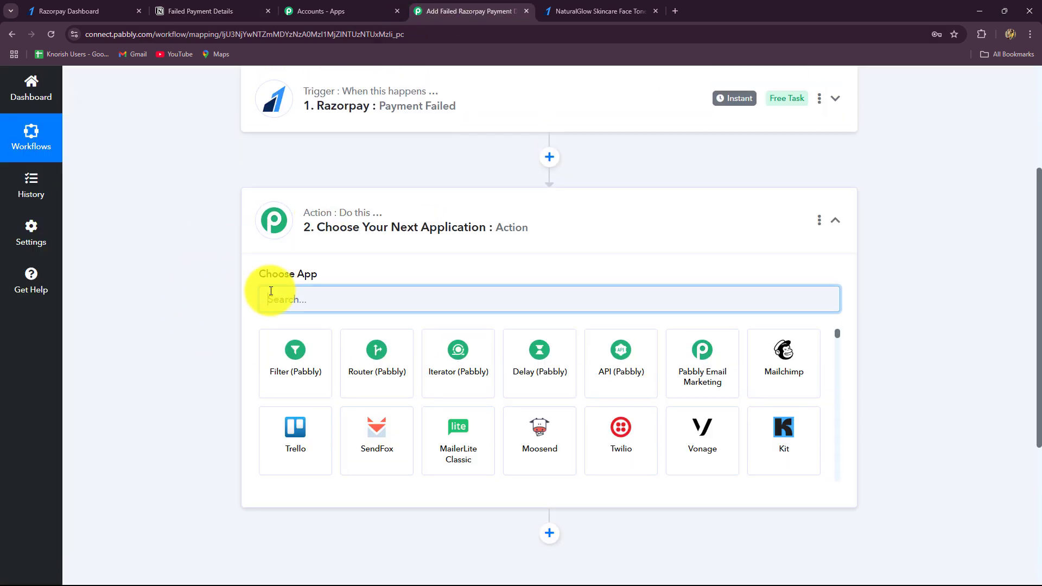
type("Noti")
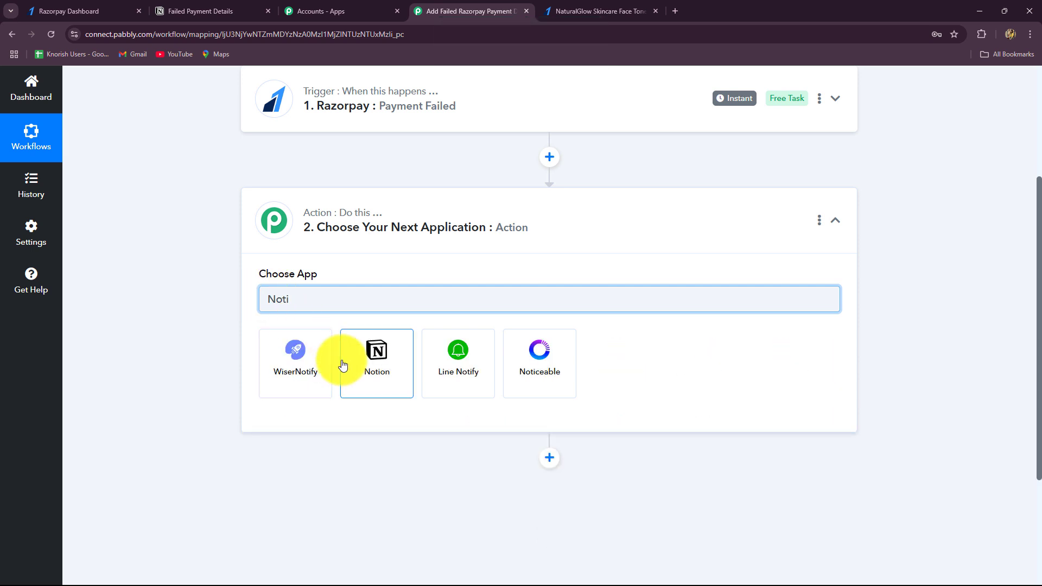
left_click(347, 364)
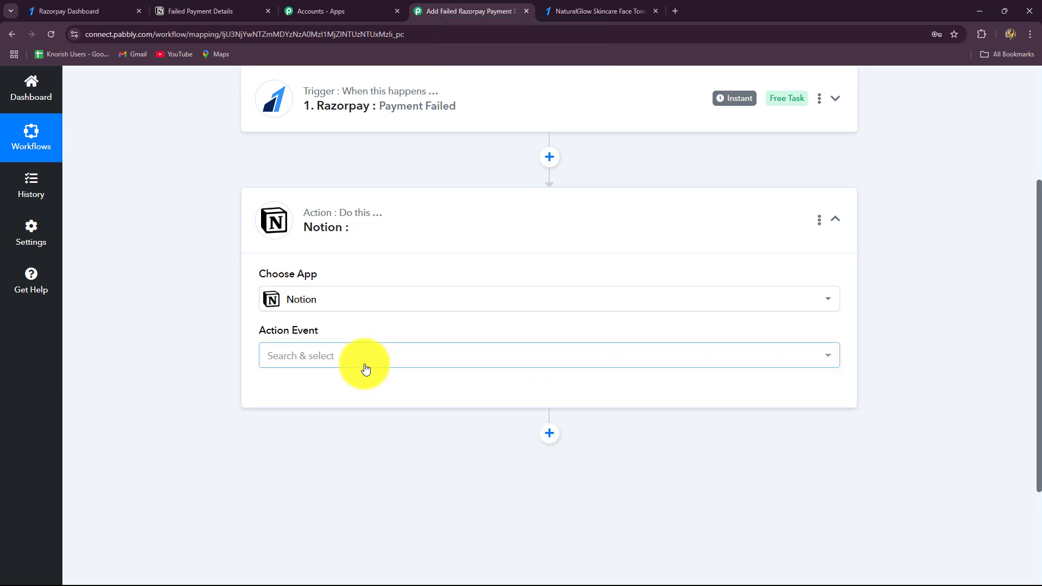
left_click(361, 359)
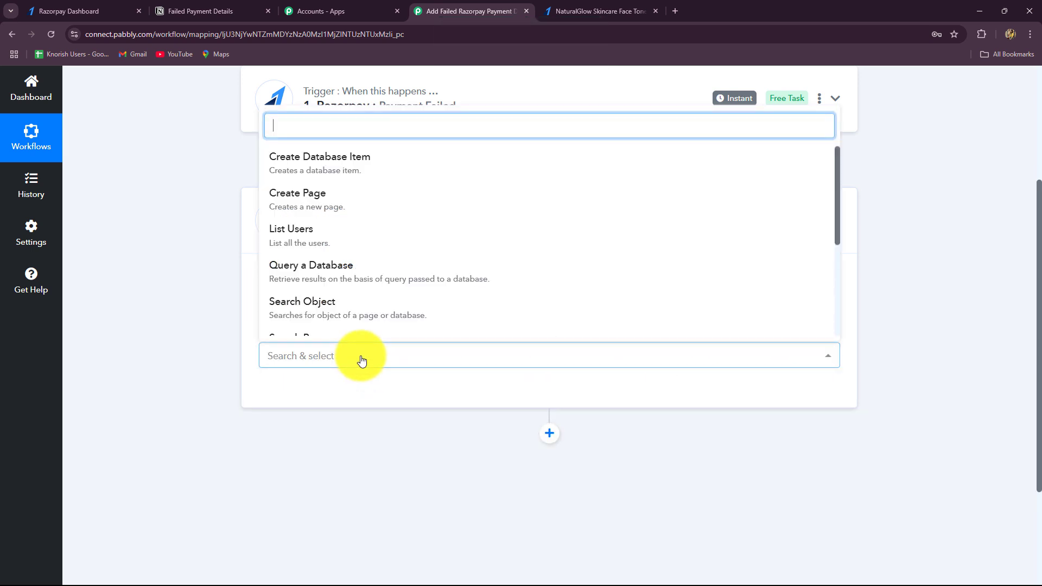
left_click(315, 167)
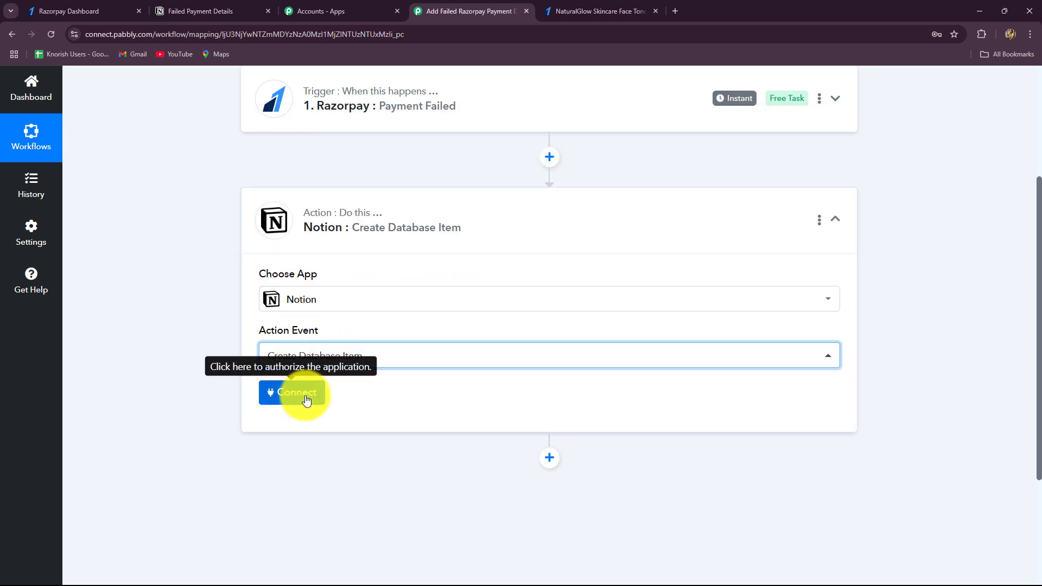
Add a new Notion connection for the action and proceed to the page selection of the access request
left_click(307, 400)
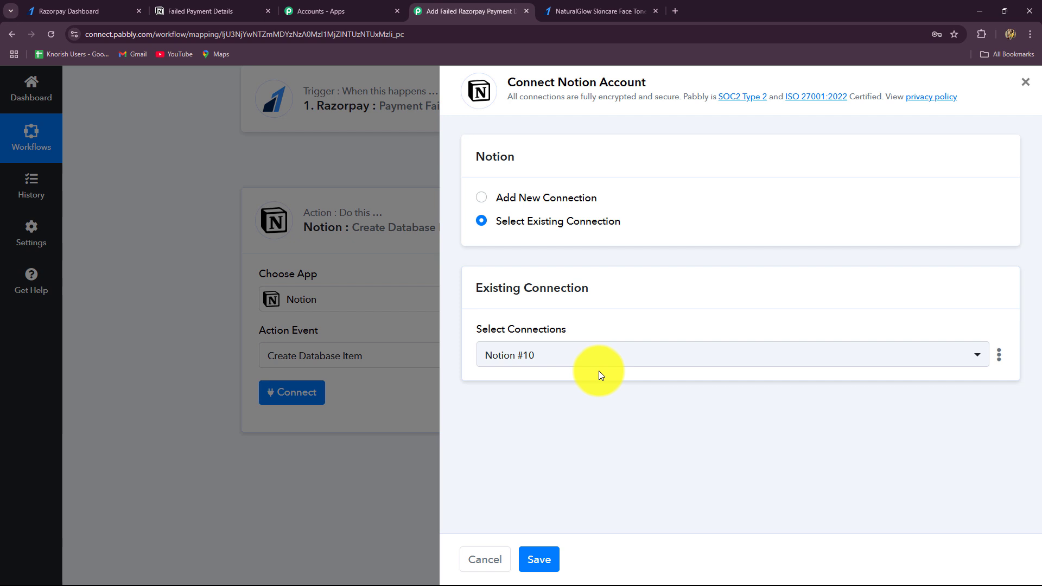
left_click(481, 200)
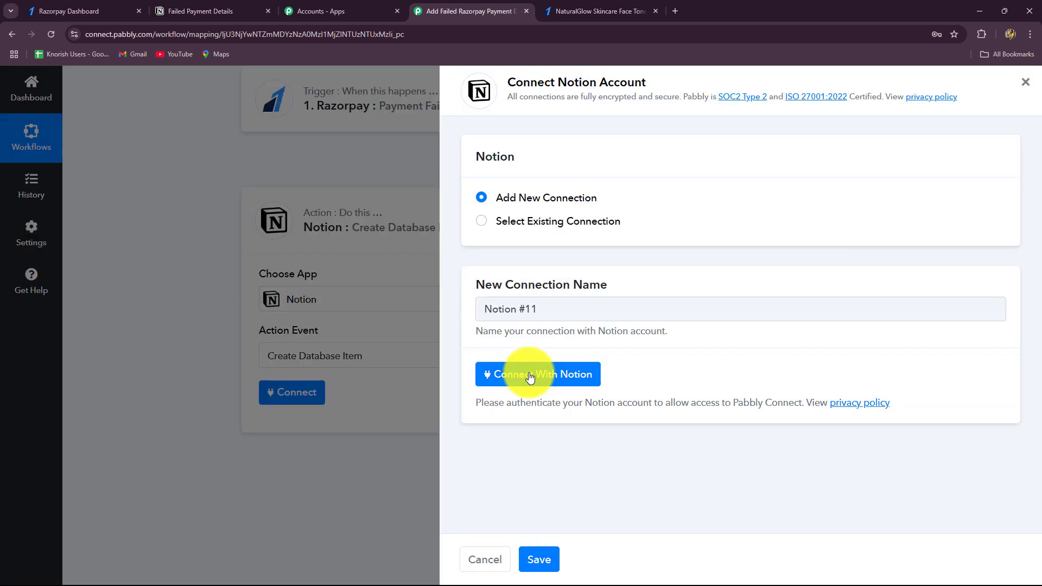
left_click(530, 377)
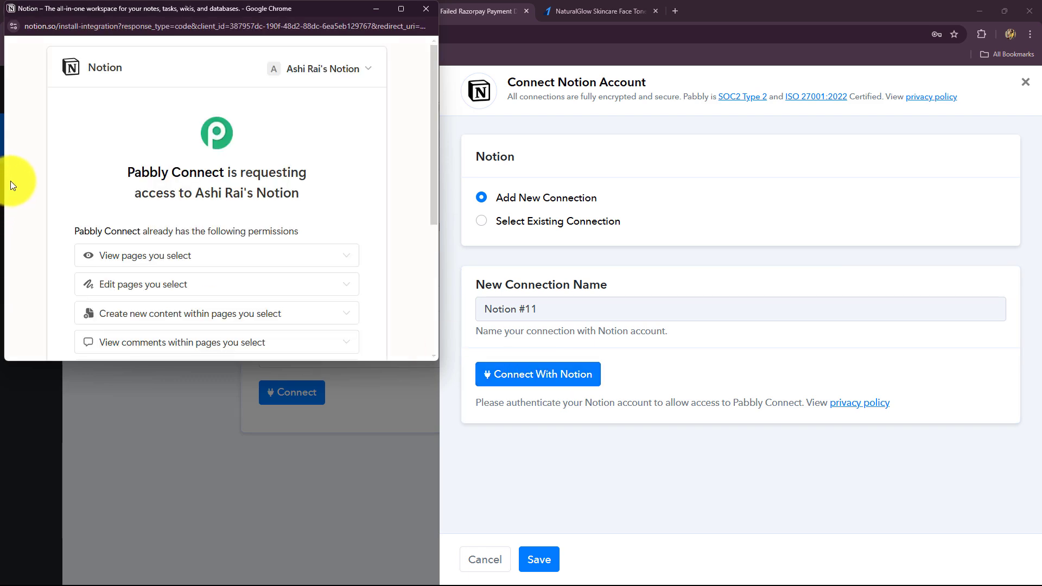
scroll(10, 181, "down", 4)
scroll(10, 181, "up", 3)
scroll(10, 181, "down", 3)
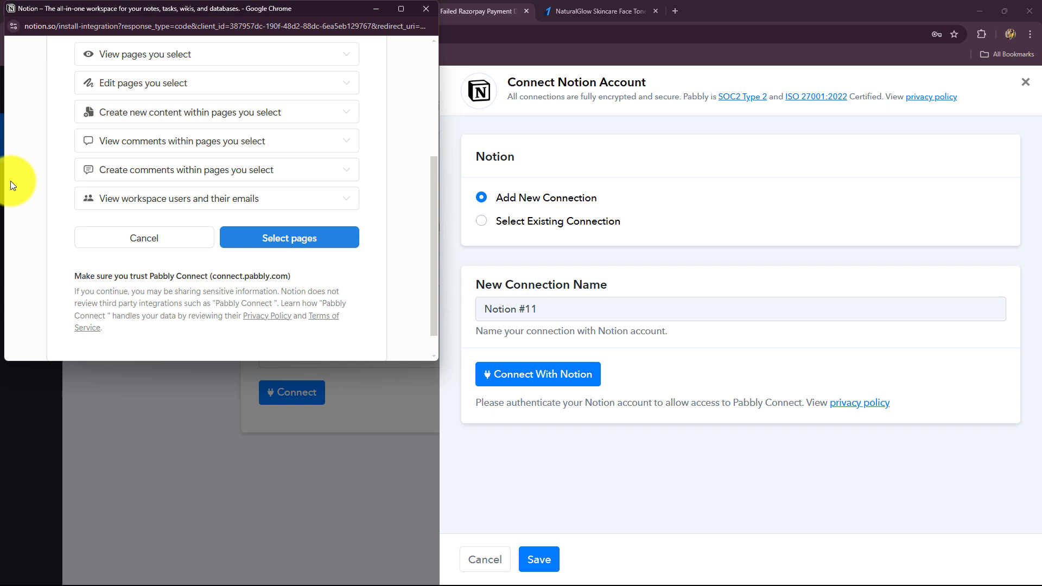
left_click(291, 222)
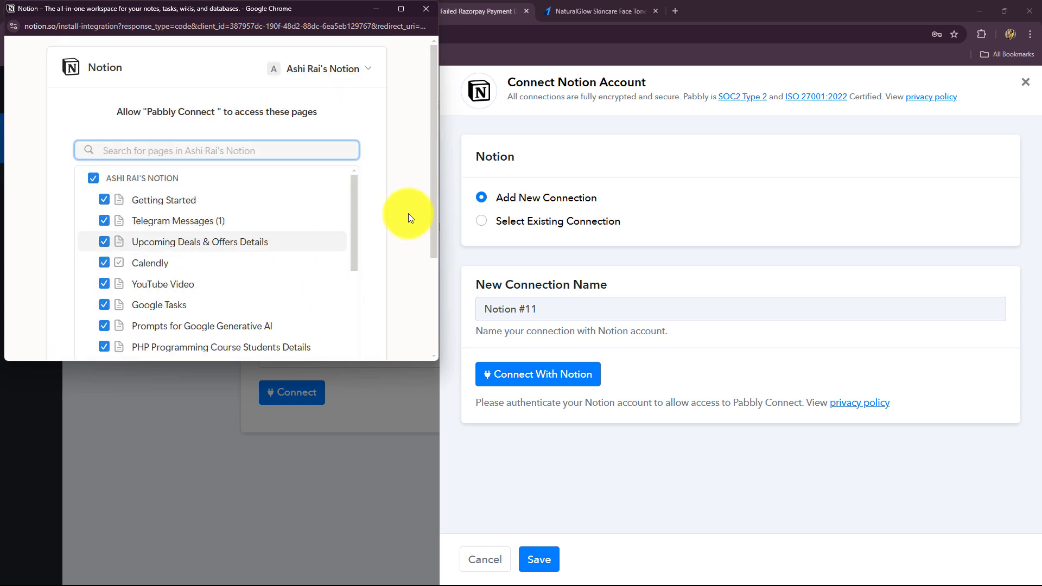
Review the selected Notion workspace pages, including Failed Payment Details, and allow Pabbly Connect to access them
scroll(385, 226, "down", 3)
scroll(385, 227, "up", 3)
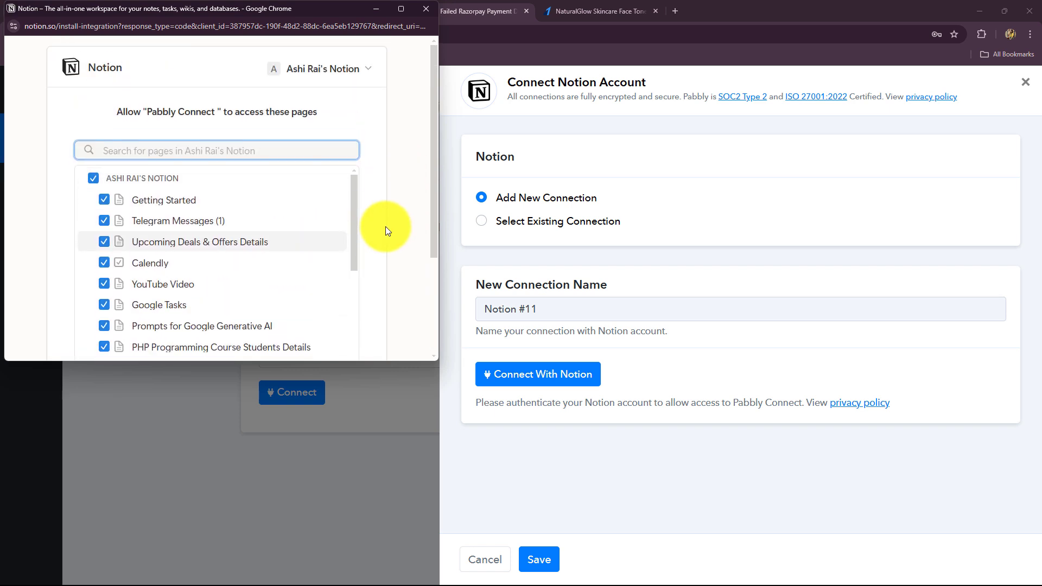
scroll(385, 226, "down", 3)
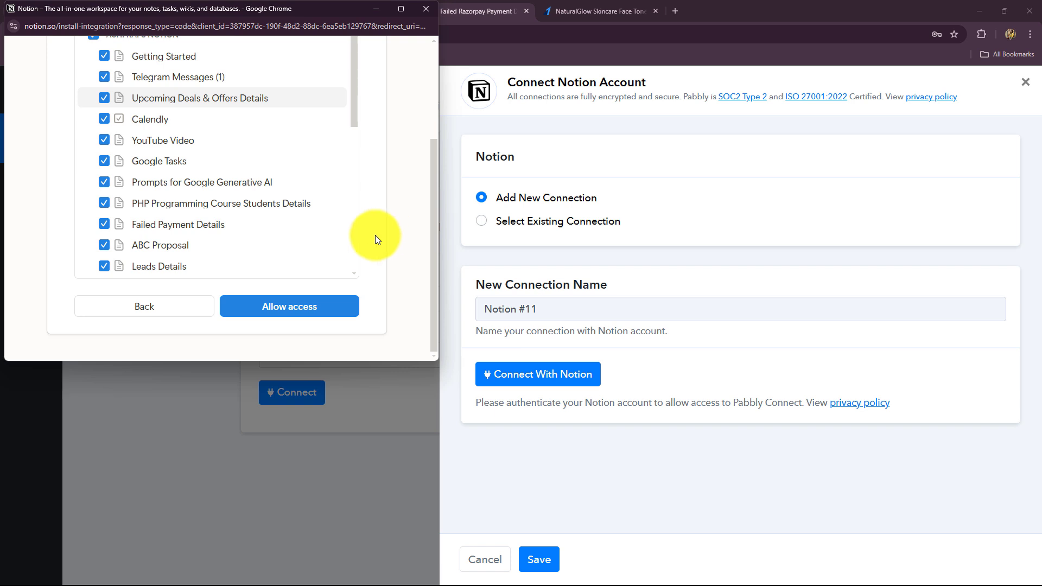
scroll(366, 239, "up", 3)
scroll(366, 239, "down", 3)
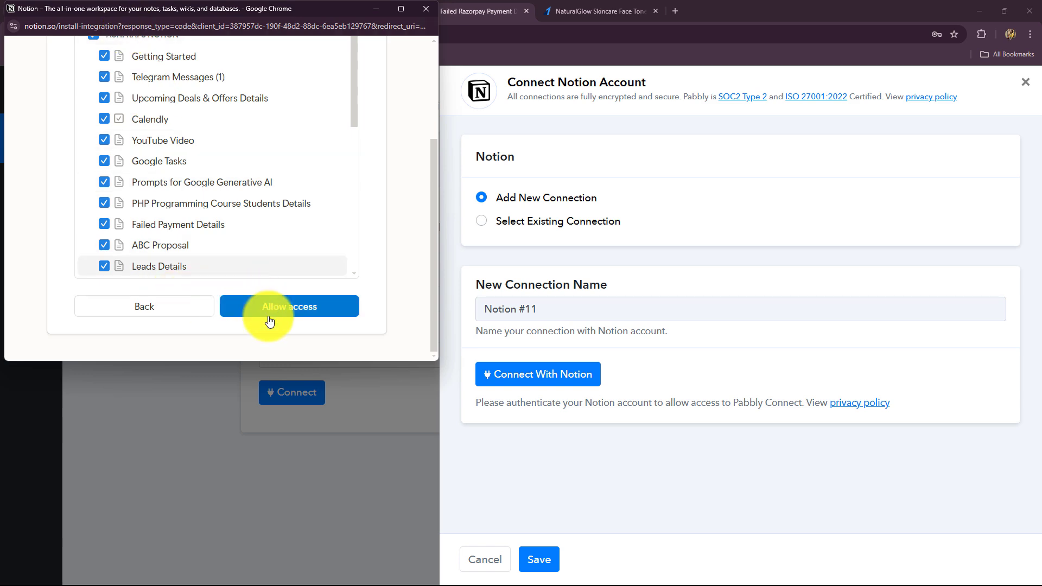
left_click(295, 302)
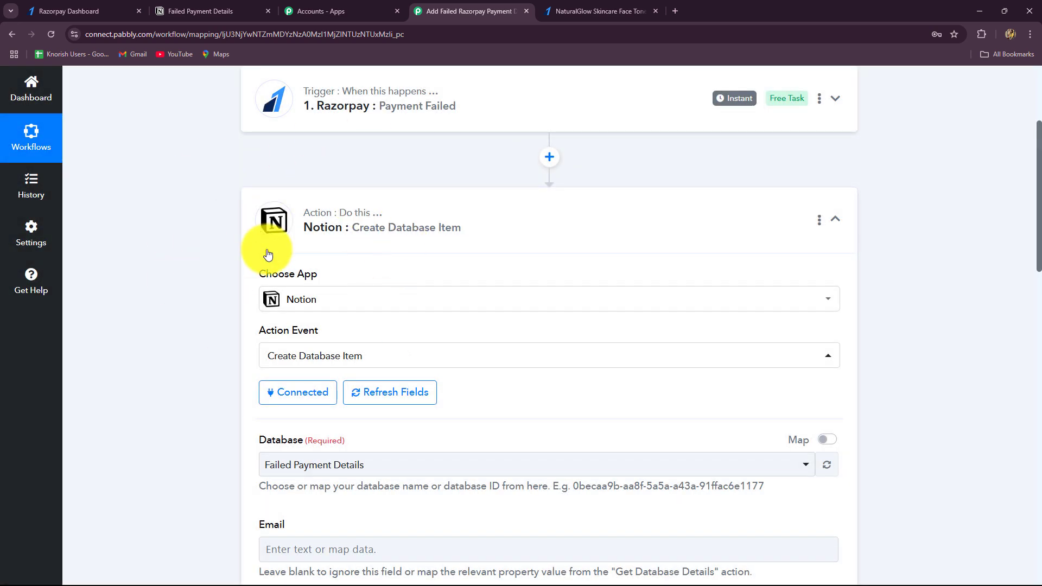
Choose Failed Payment Details as the action's database, checking the name against the table in Notion
scroll(187, 305, "down", 8)
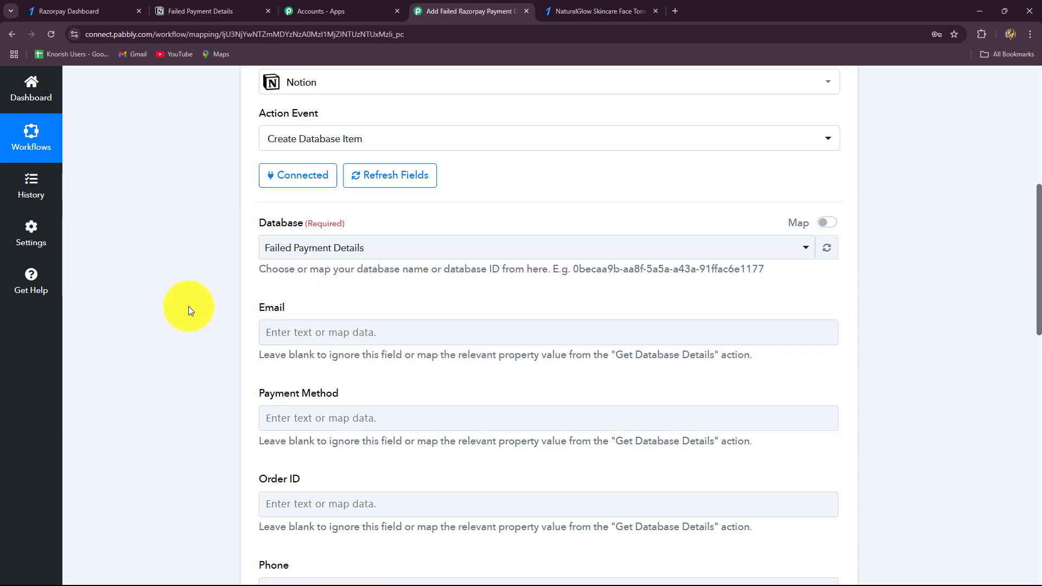
scroll(188, 311, "down", 3)
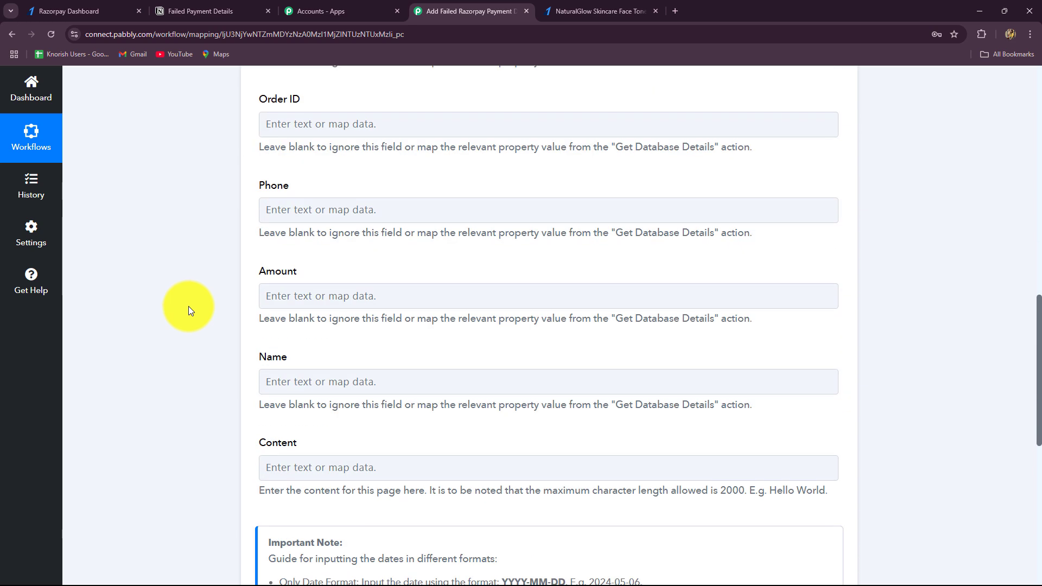
scroll(189, 311, "up", 6)
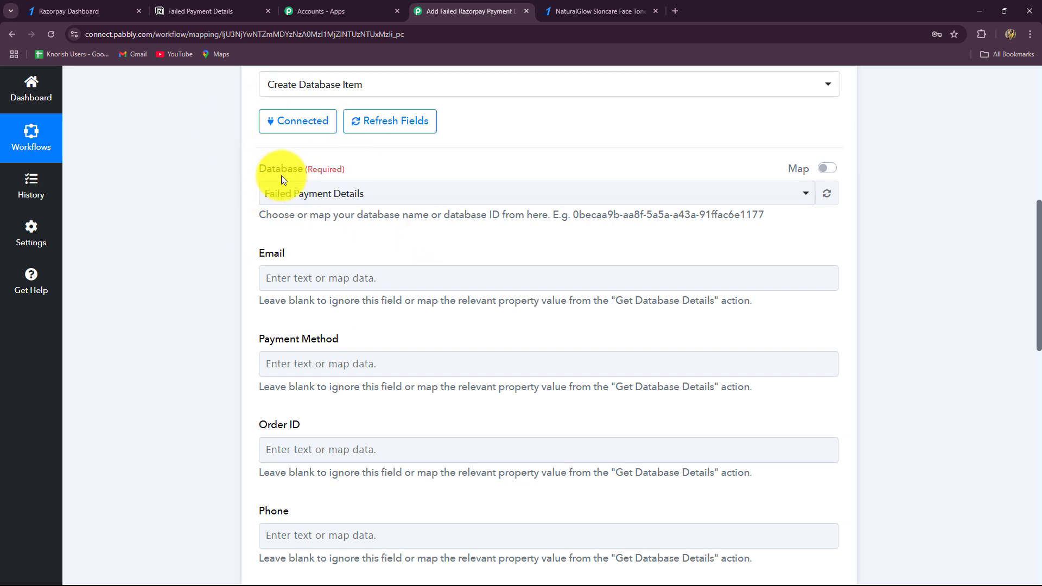
left_click(374, 196)
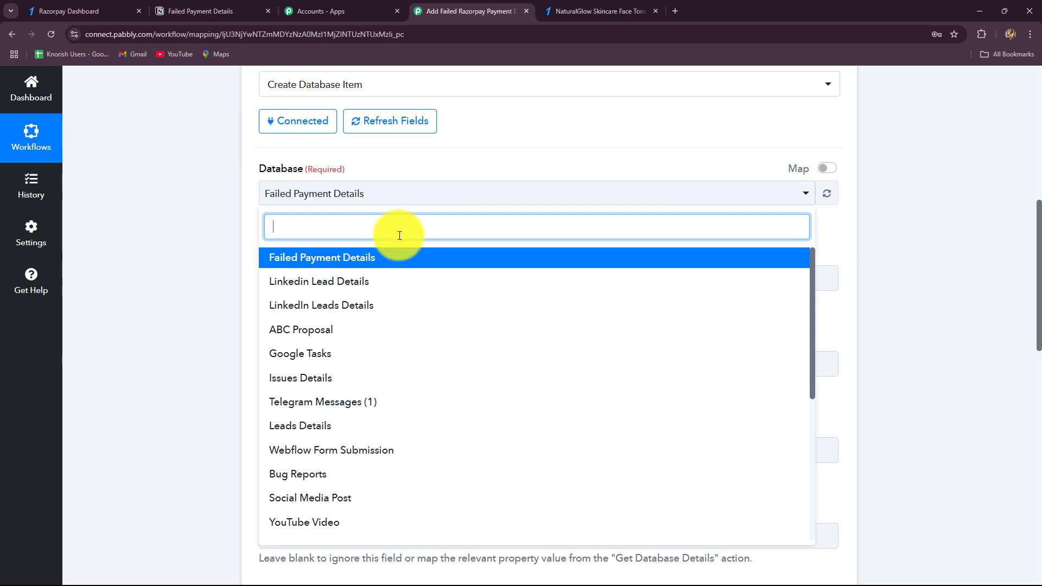
left_click(227, 11)
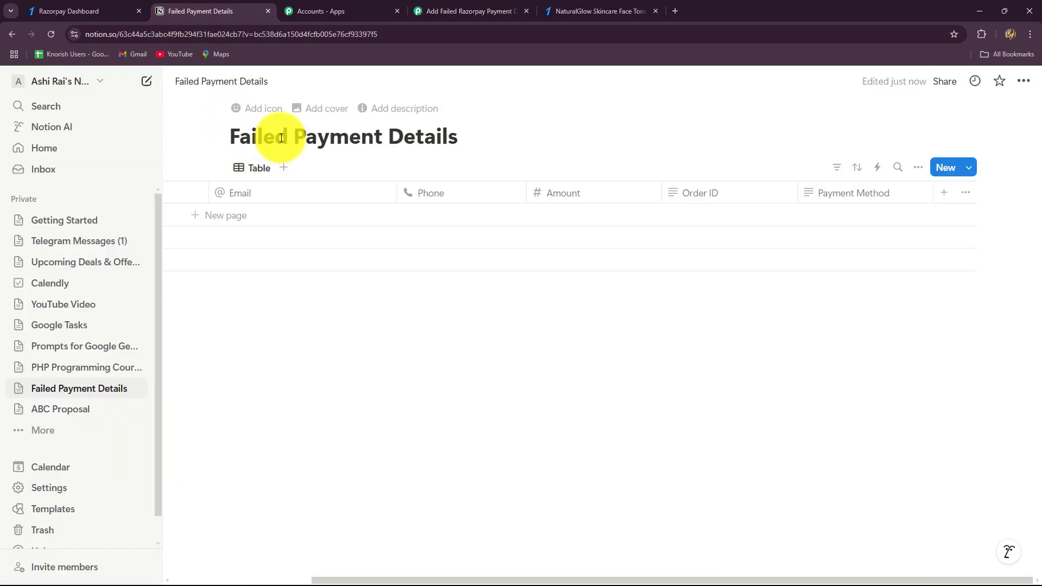
left_click(471, 11)
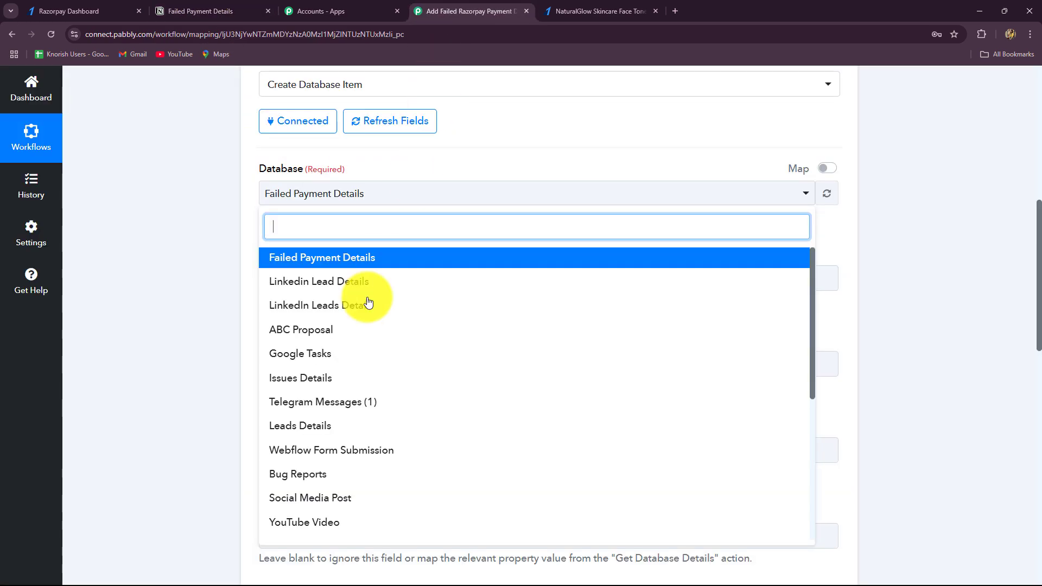
left_click(304, 260)
Compare the action's Email, Payment Method, Order ID, Phone, Amount and Name fields with the columns of the Notion table
scroll(195, 260, "down", 1)
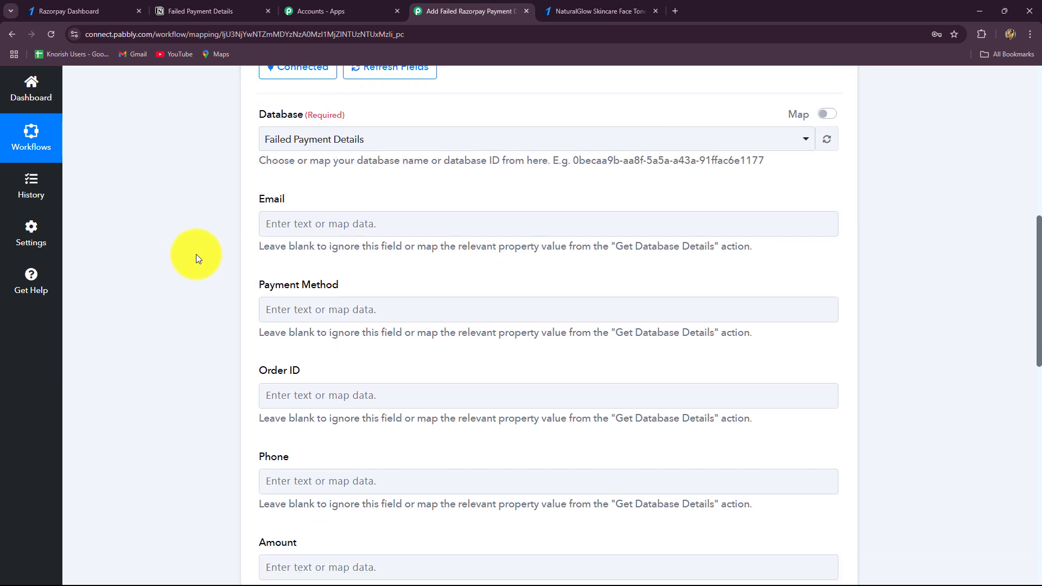
scroll(233, 247, "down", 1)
left_click(272, 257)
scroll(291, 245, "down", 1)
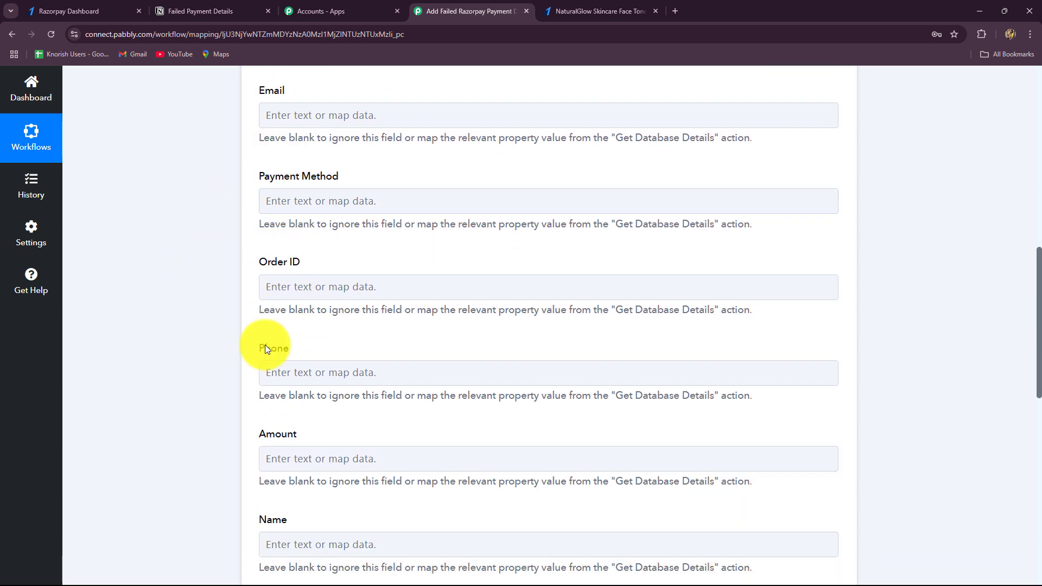
scroll(265, 344, "down", 2)
left_click(278, 360)
left_click(272, 438)
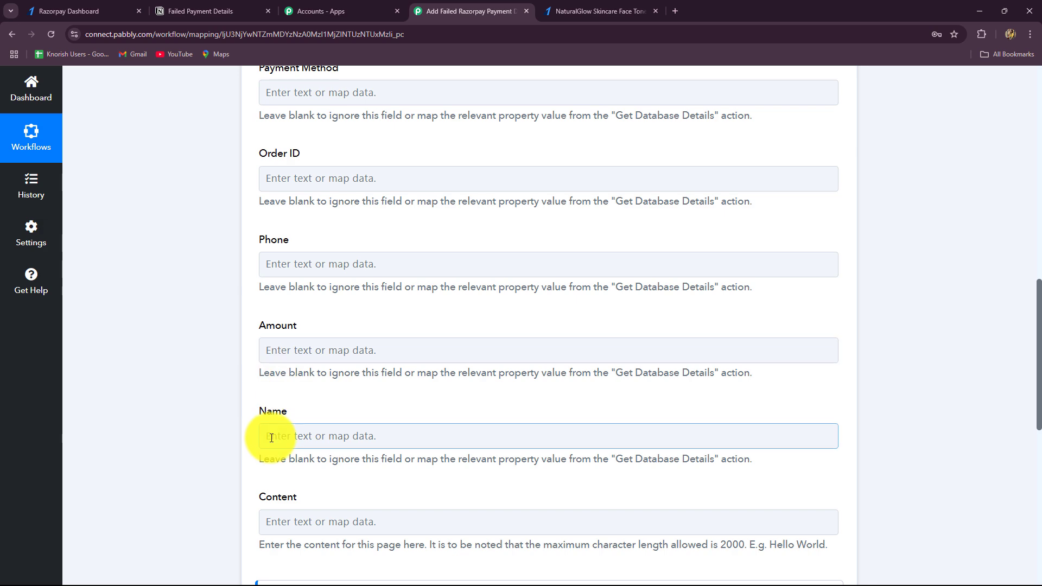
scroll(298, 271, "up", 3)
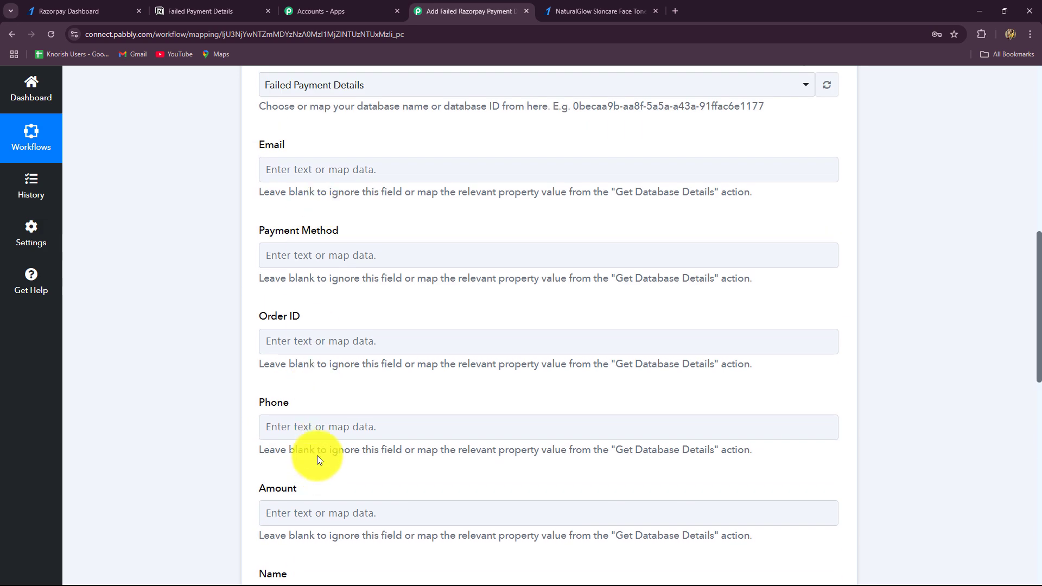
left_click(216, 13)
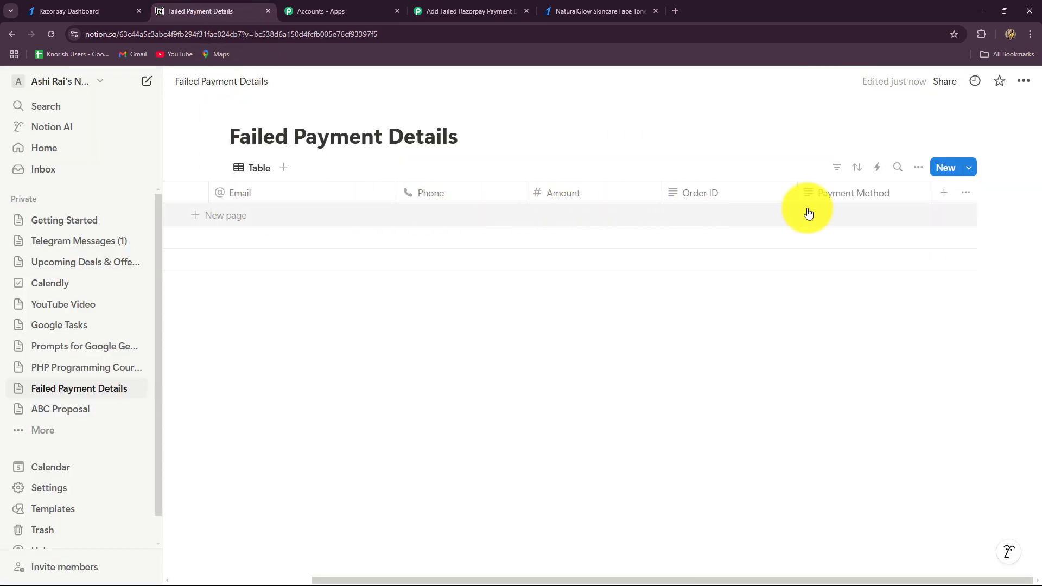
left_click(507, 8)
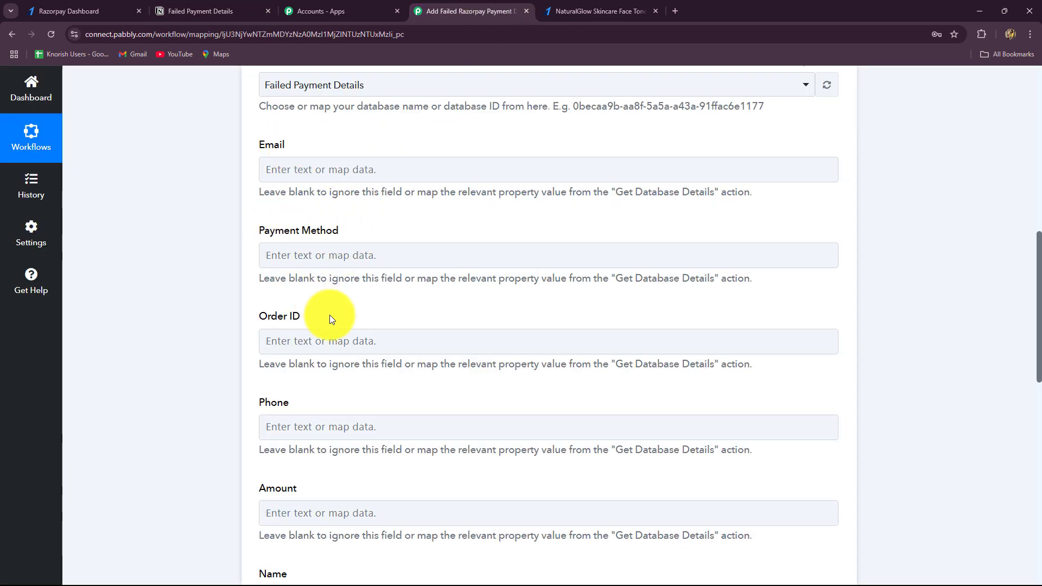
scroll(330, 319, "down", 1)
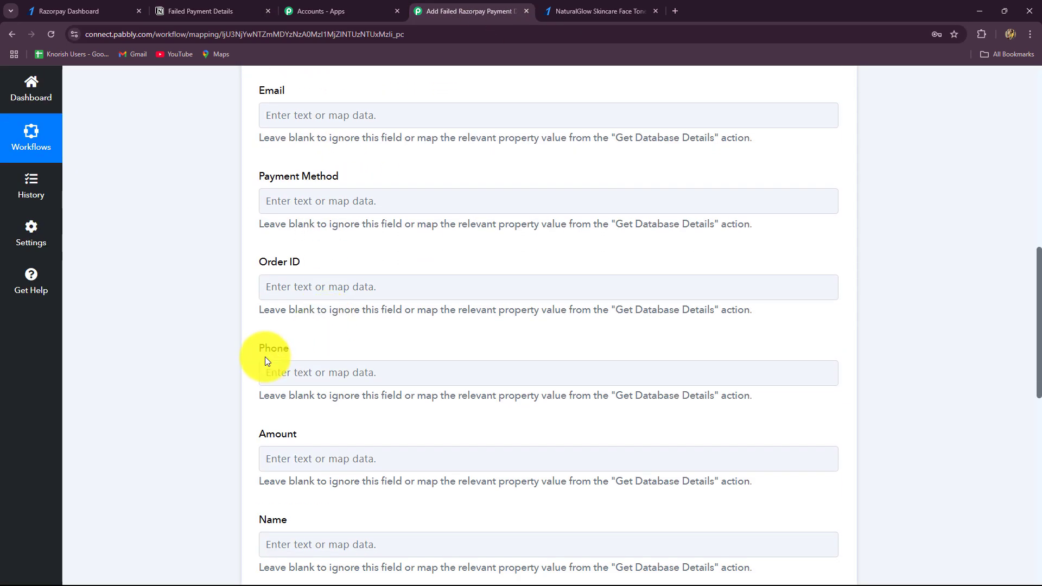
scroll(266, 359, "up", 2)
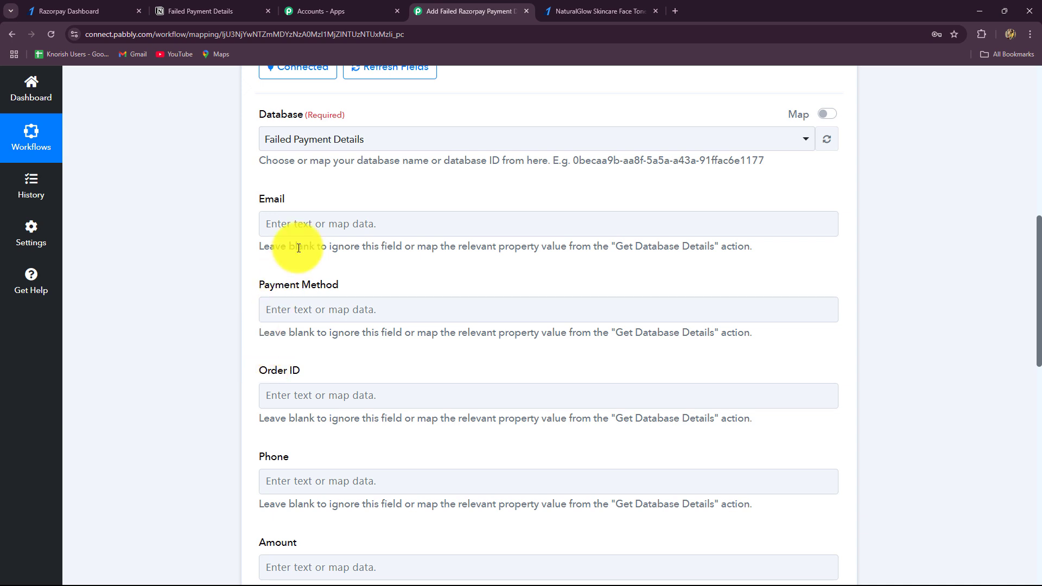
Map the Notion action's Email field to the Razorpay Payload Payment Entity Notes Email value
scroll(312, 202, "down", 1)
left_click(306, 174)
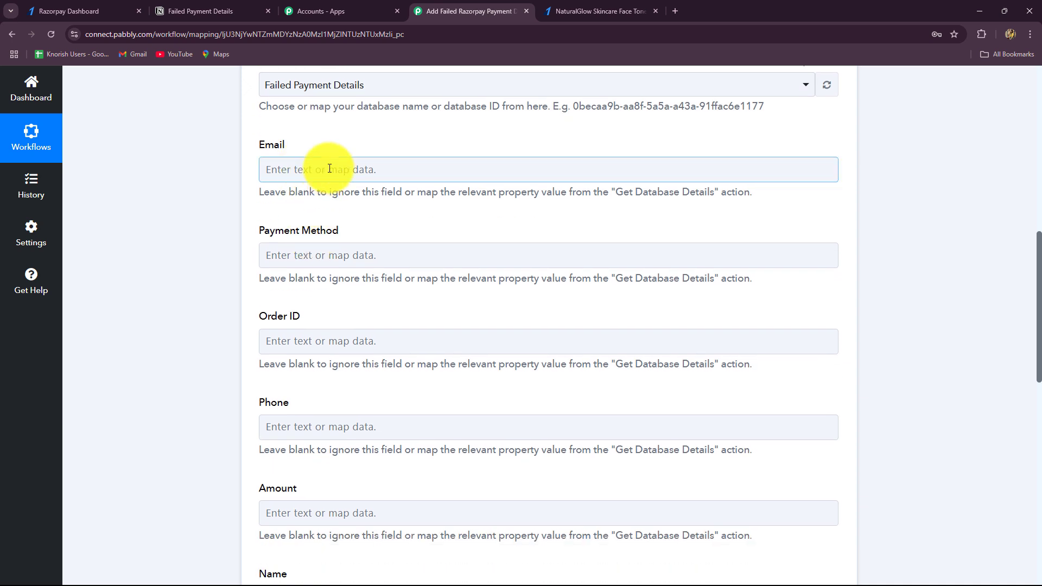
left_click(330, 169)
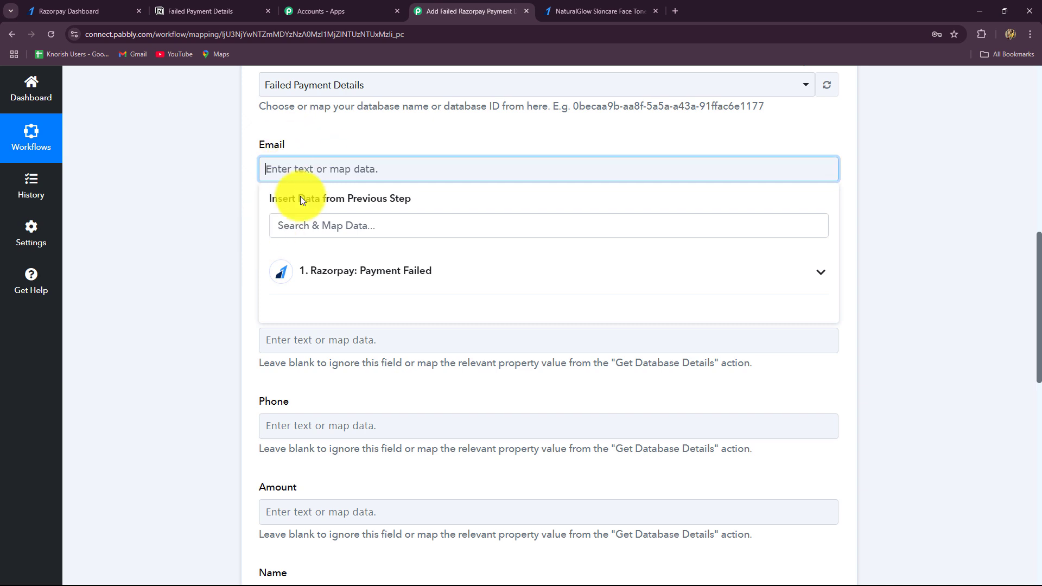
left_click(369, 278)
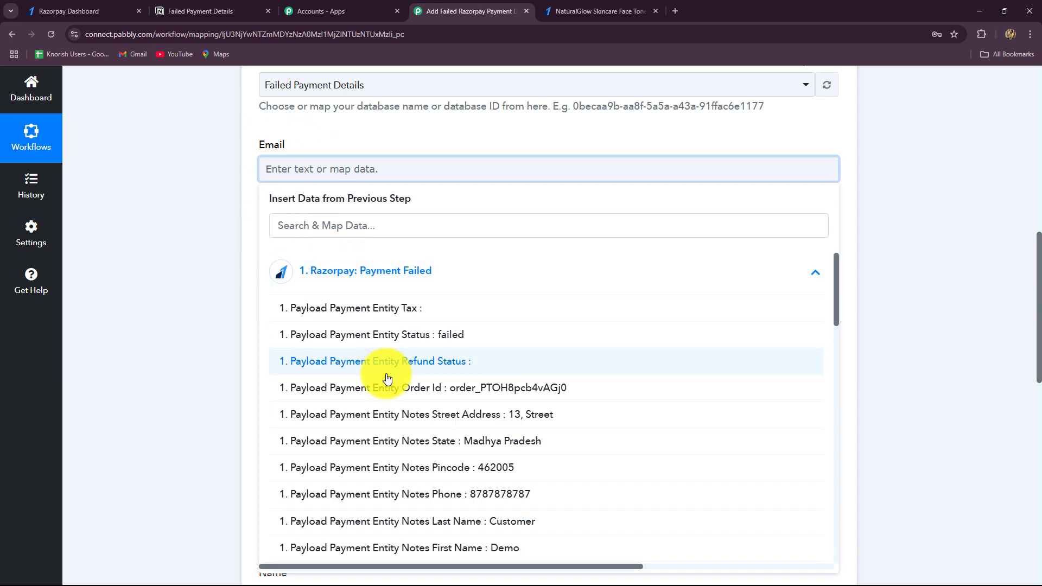
scroll(386, 382, "down", 5)
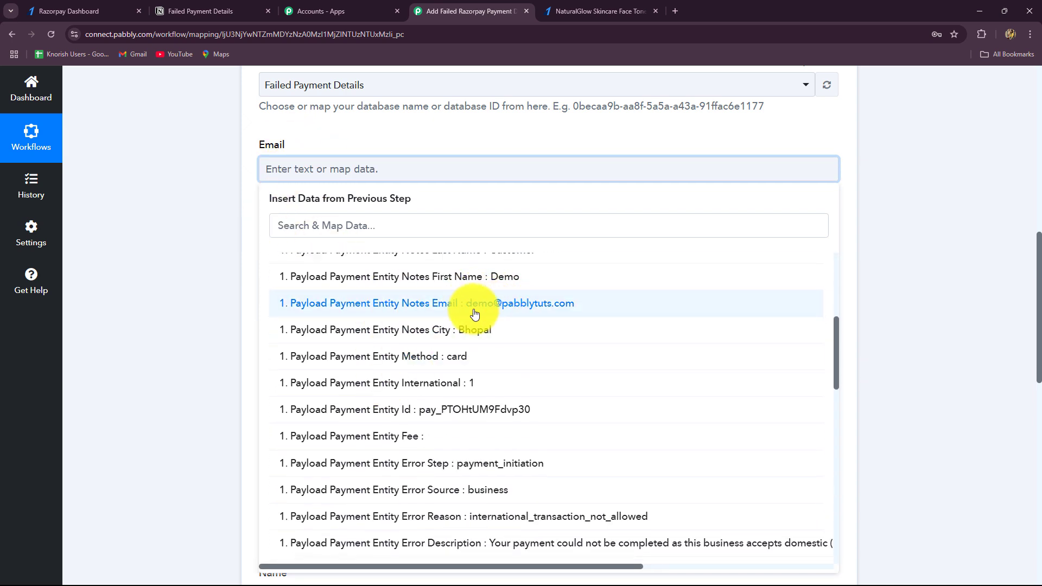
left_click(547, 304)
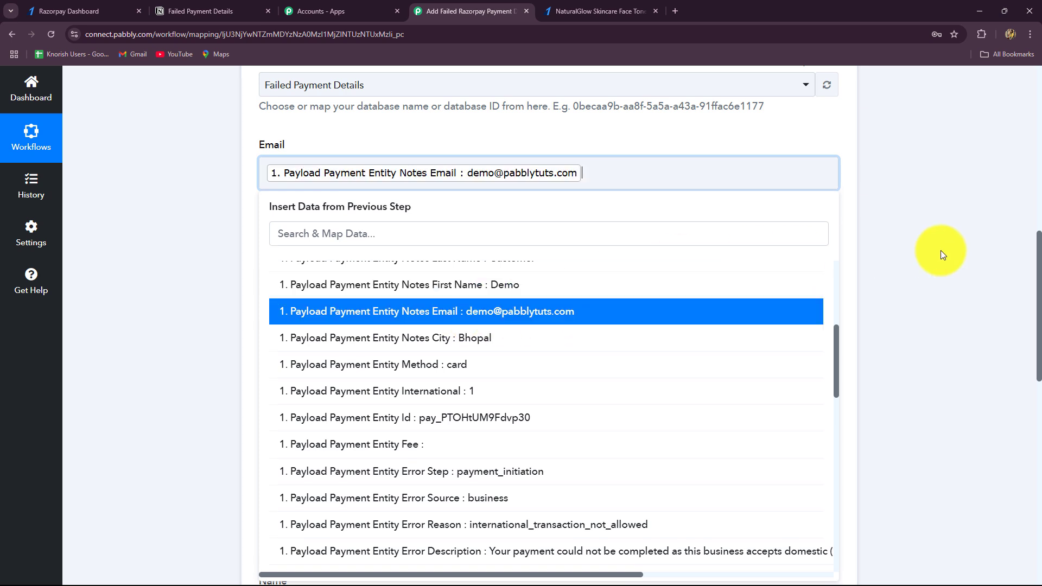
left_click(942, 251)
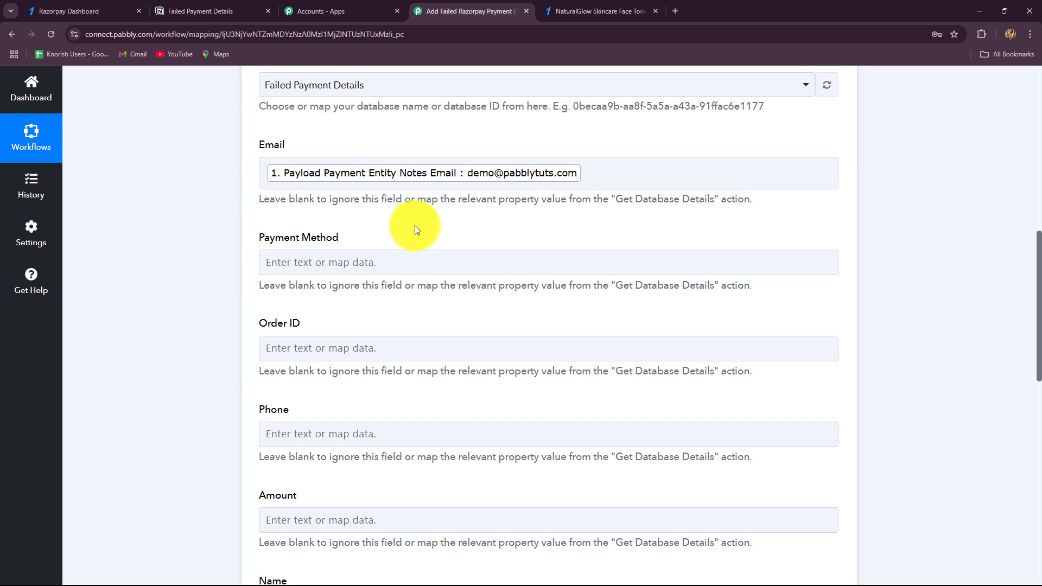
Map the Notion action's Payment Method field to the payment method from the Razorpay: Payment Failed data
scroll(414, 226, "down", 2)
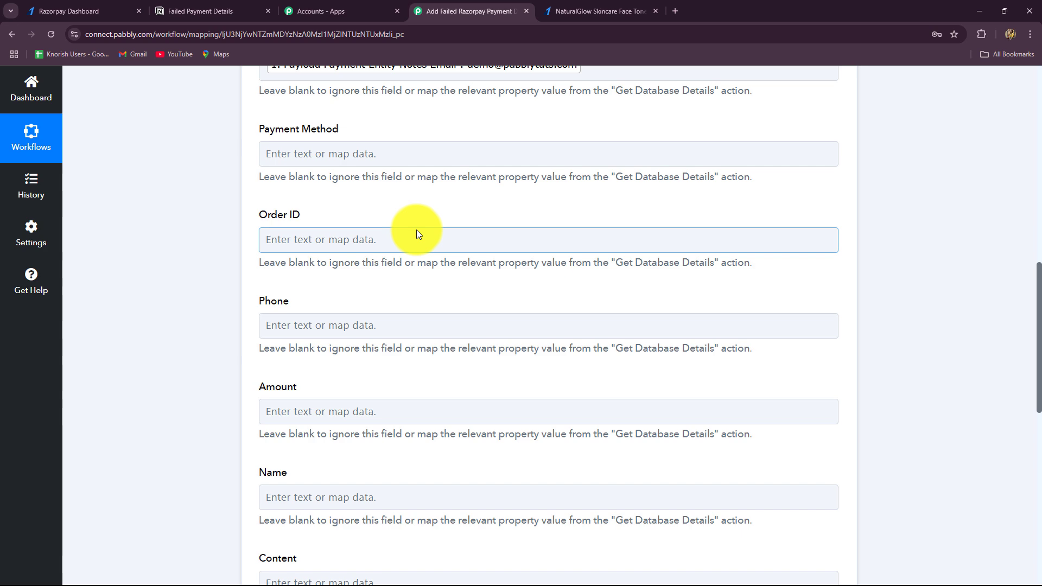
left_click(389, 155)
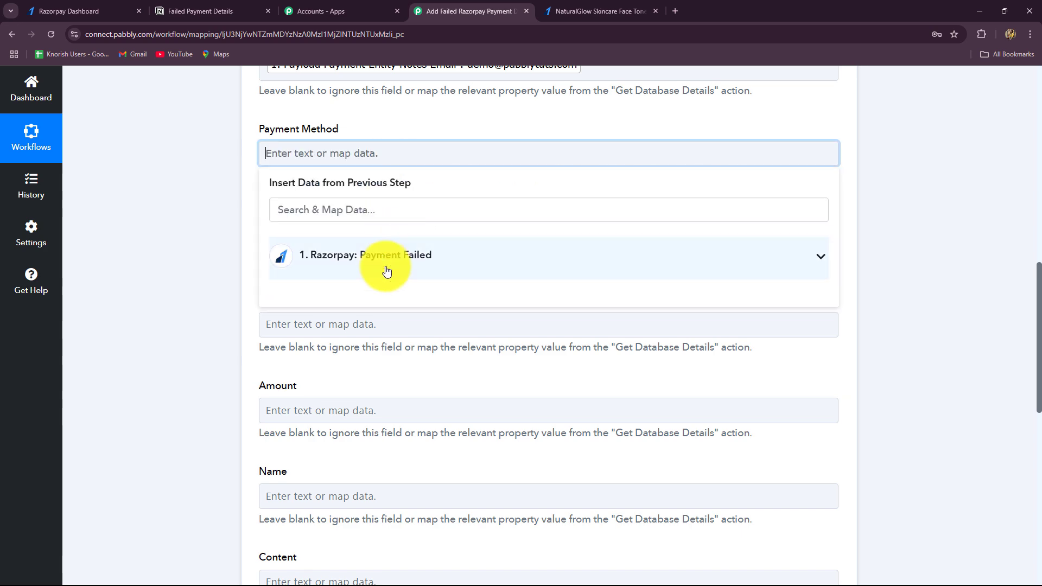
scroll(442, 353, "down", 10)
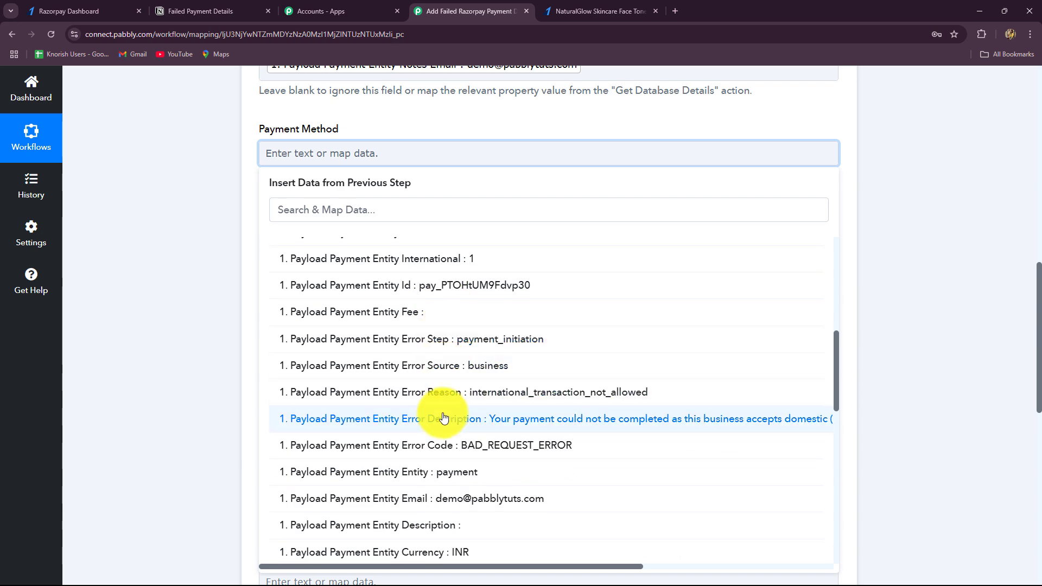
scroll(443, 417, "down", 2)
left_click(344, 400)
Map the Notion action's Order ID field to the Razorpay Payload Payment Entity Order Id value
scroll(337, 342, "down", 2)
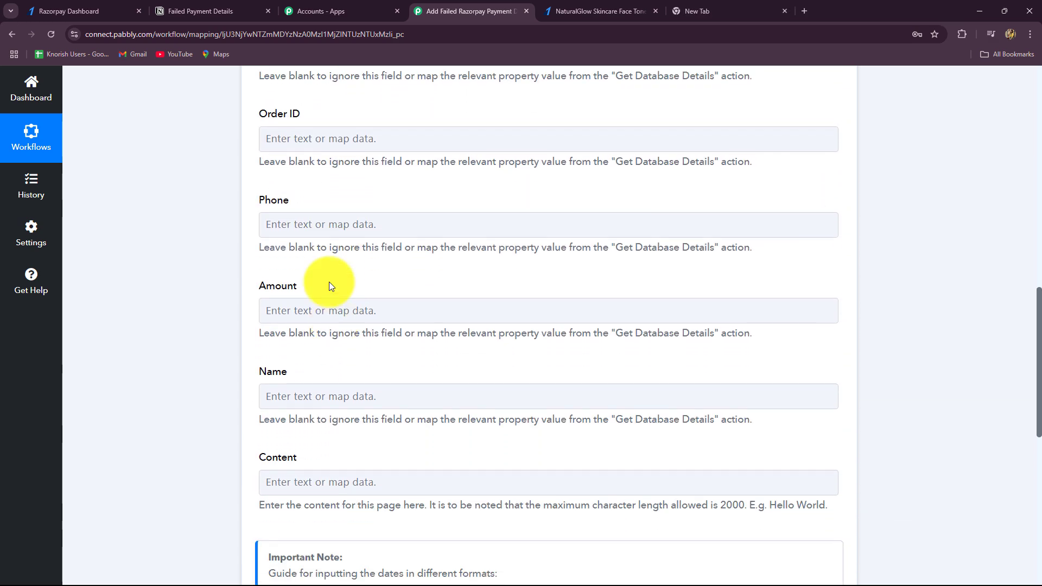
left_click(292, 136)
left_click(315, 240)
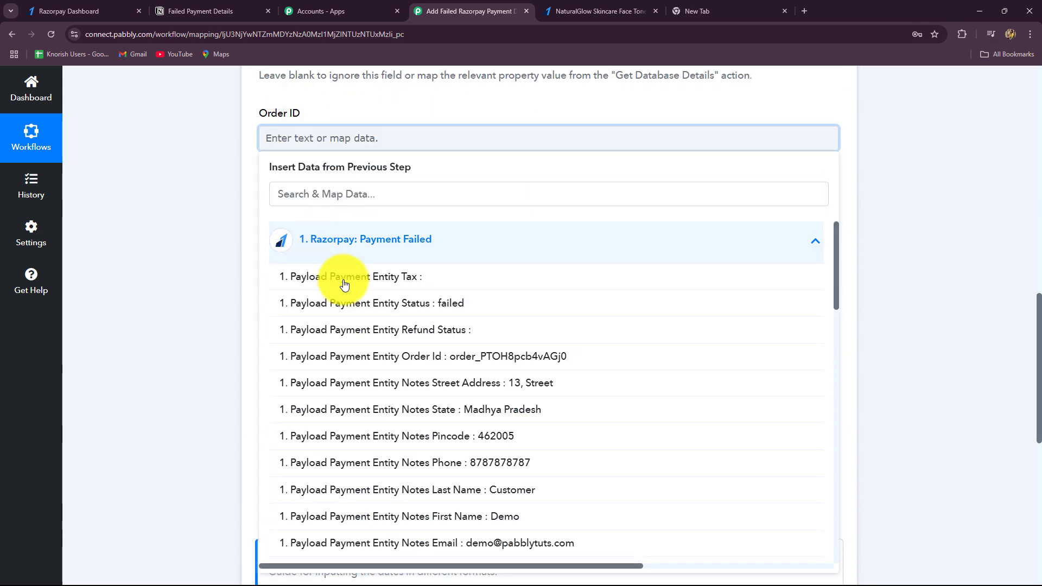
left_click(461, 362)
left_click(171, 288)
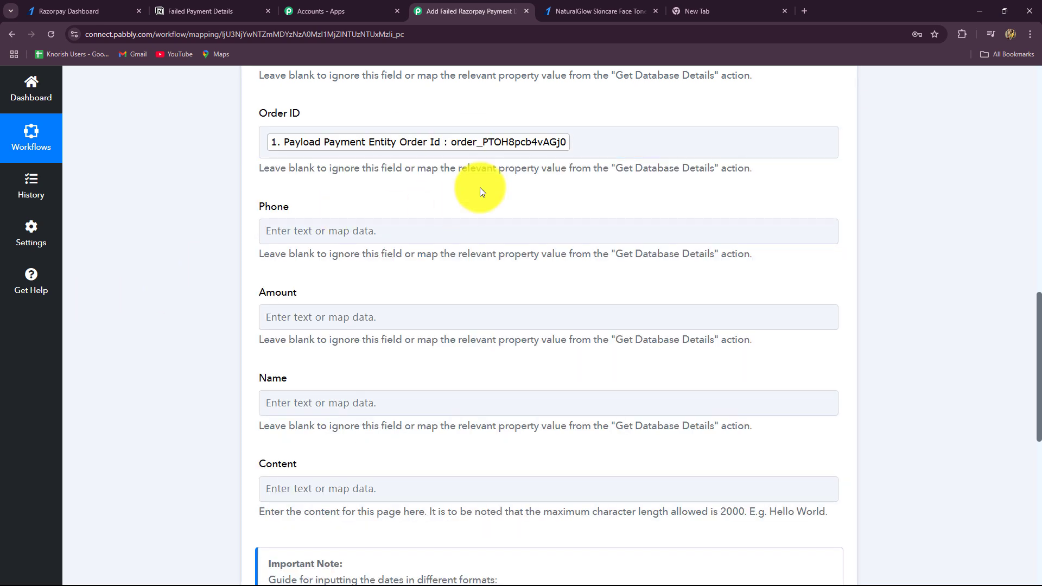
Map the Notion action's Phone field to the Razorpay Payload Payment Entity Notes Phone value
scroll(464, 216, "down", 1)
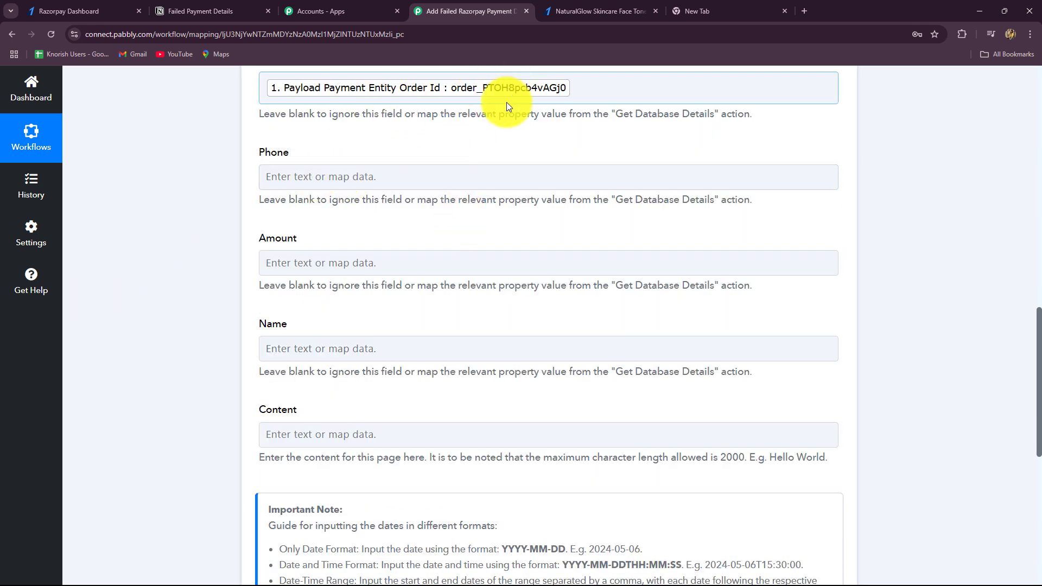
left_click(326, 177)
left_click(402, 277)
scroll(467, 412, "down", 3)
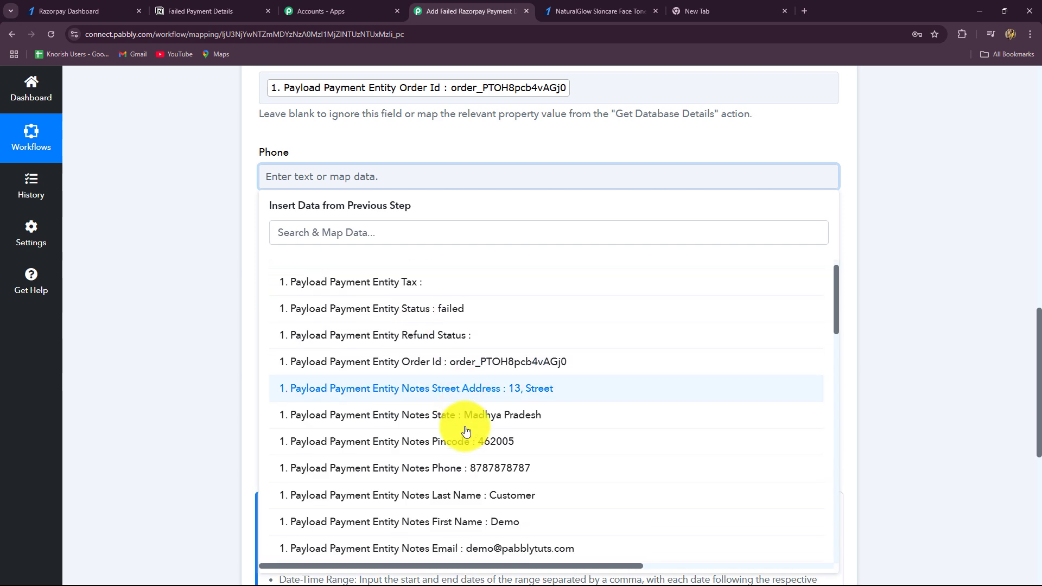
left_click(499, 397)
left_click(191, 326)
Compare the Payload Payment Entity Amount offered for the Amount field with the price on the Razorpay payment page, leaving the field unmapped
left_click(309, 274)
scroll(309, 274, "down", 2)
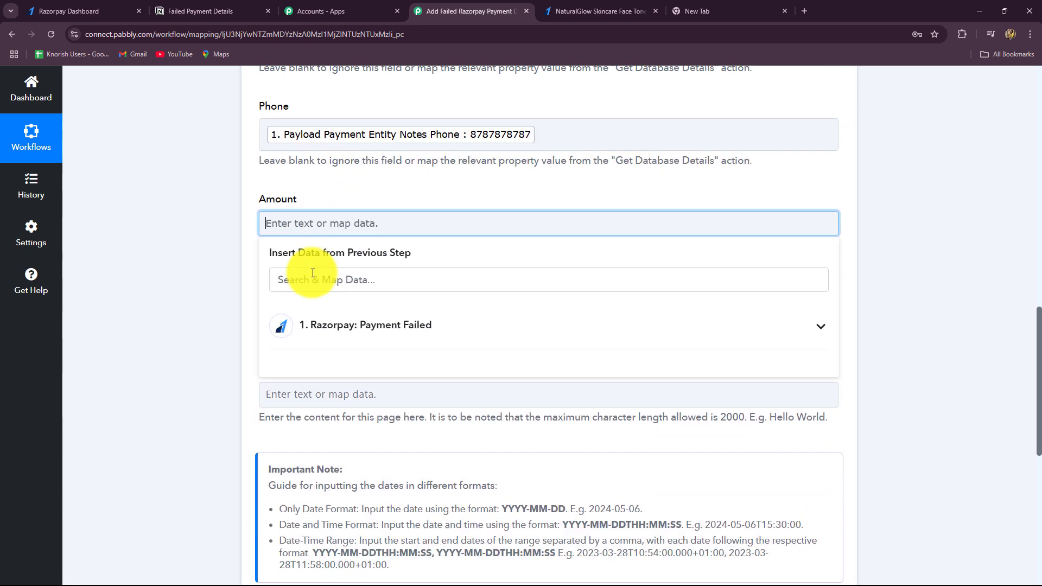
left_click(337, 278)
scroll(450, 402, "down", 5)
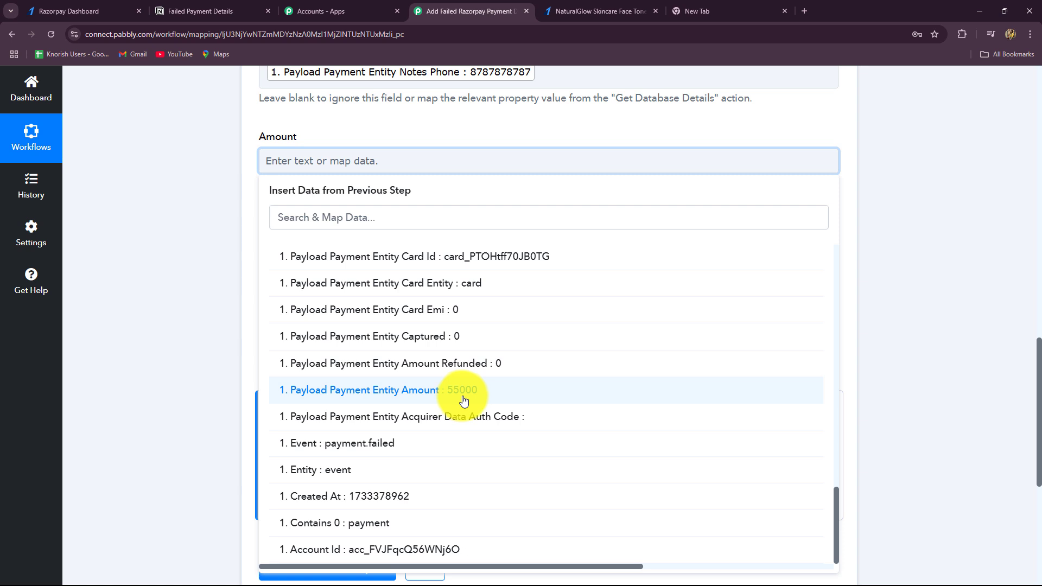
left_click(564, 10)
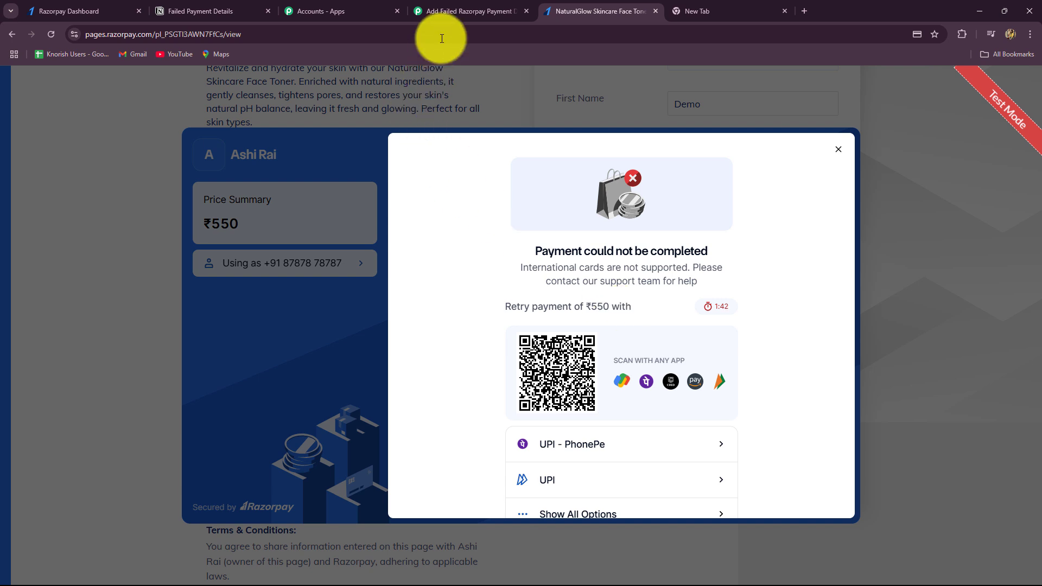
left_click(428, 12)
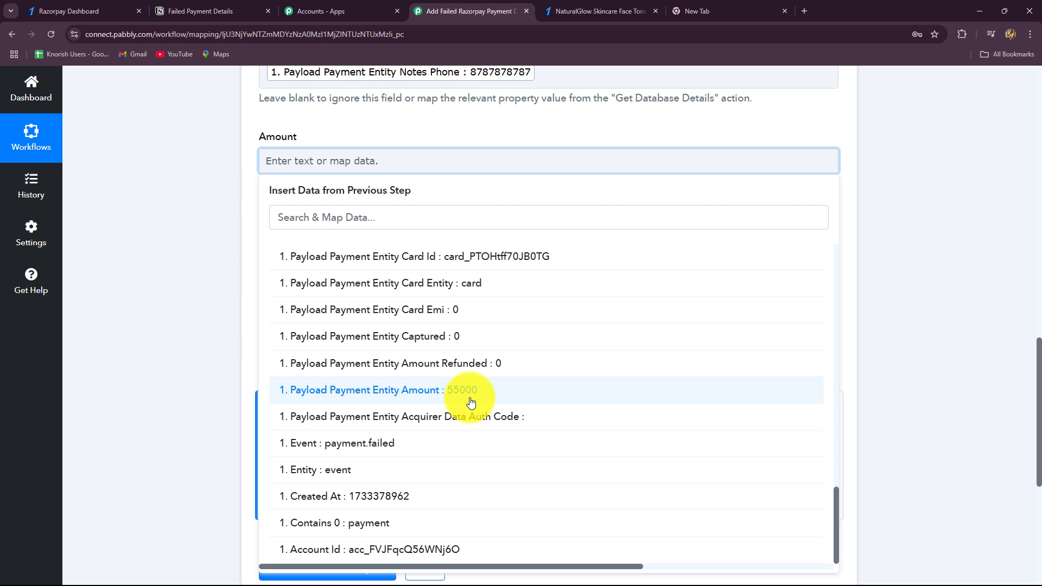
left_click(903, 350)
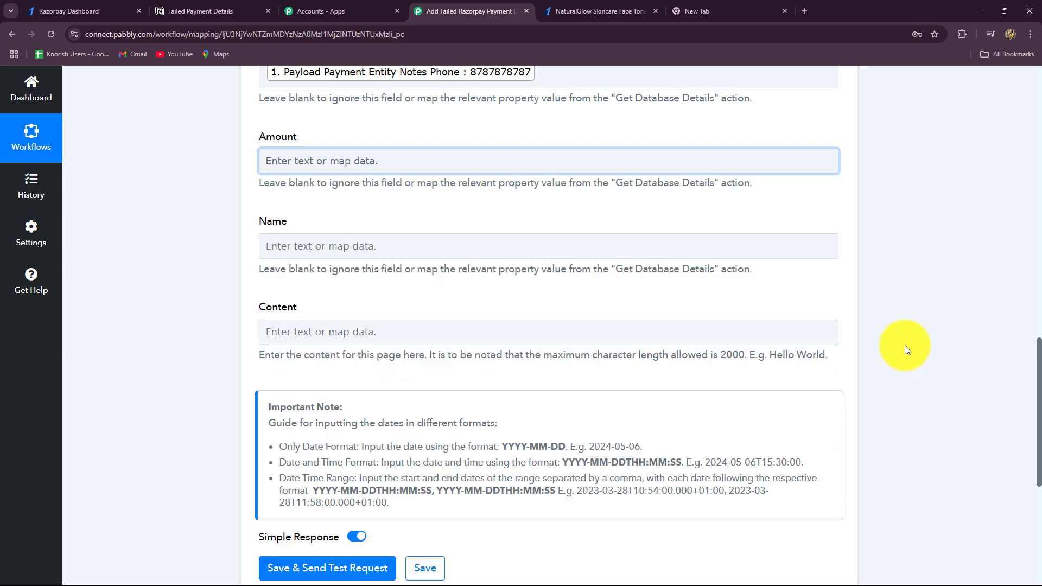
Insert a Number Formatter (Pabbly) action between the Razorpay trigger and the Notion action
scroll(903, 348, "up", 15)
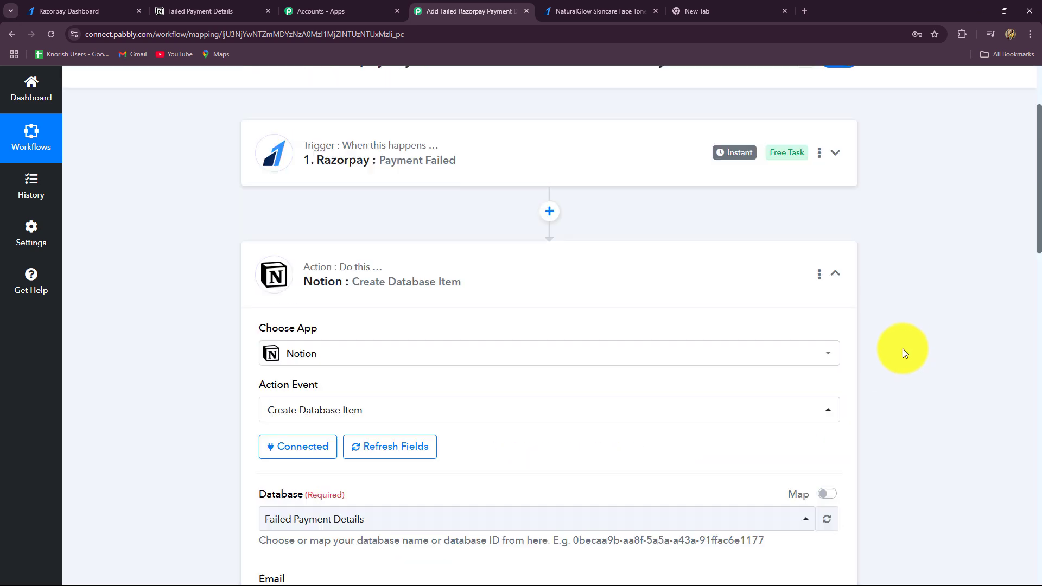
left_click(547, 213)
scroll(212, 264, "down", 1)
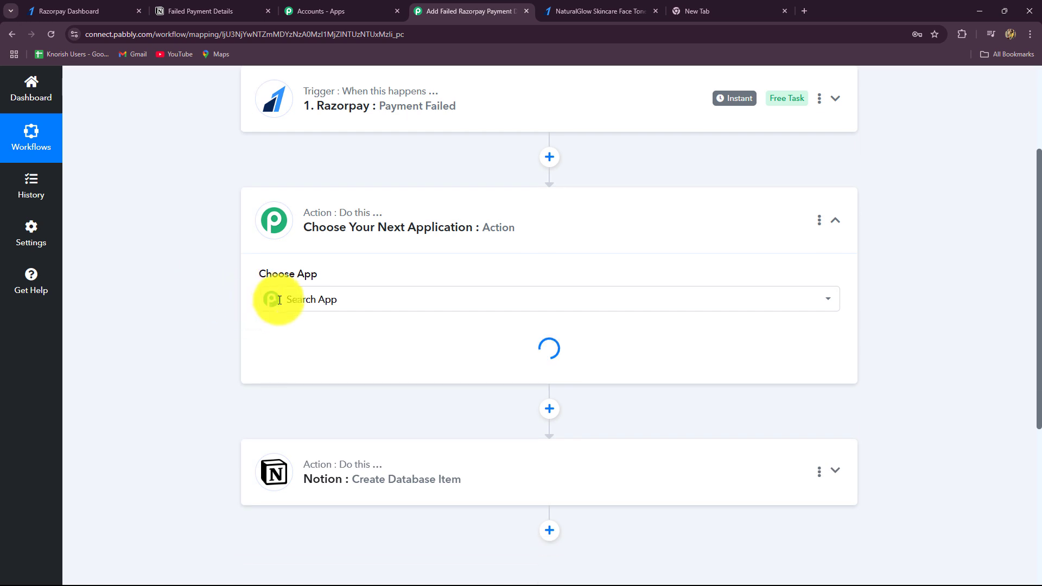
left_click(282, 299)
type("num")
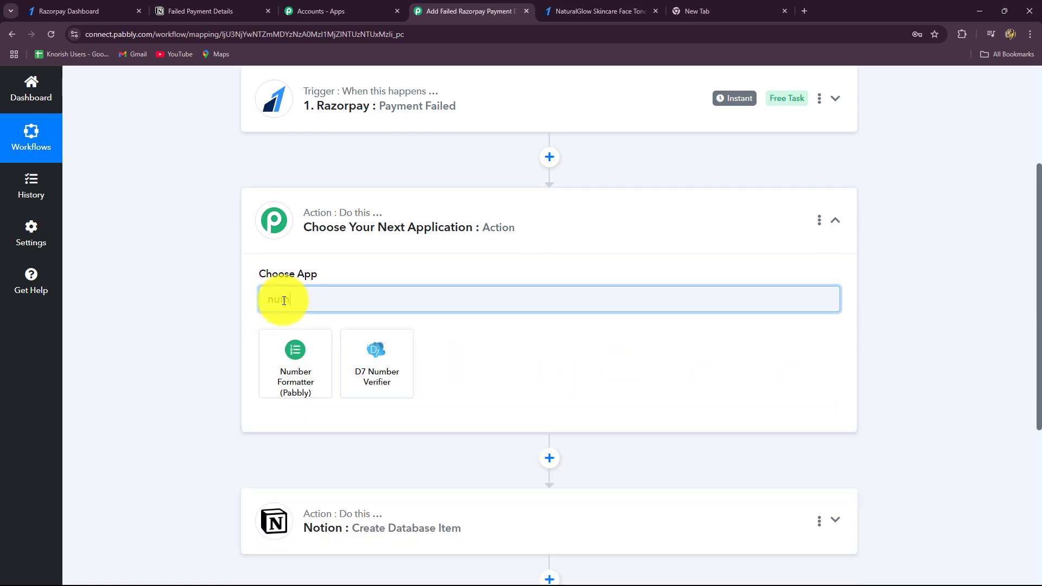
left_click(277, 380)
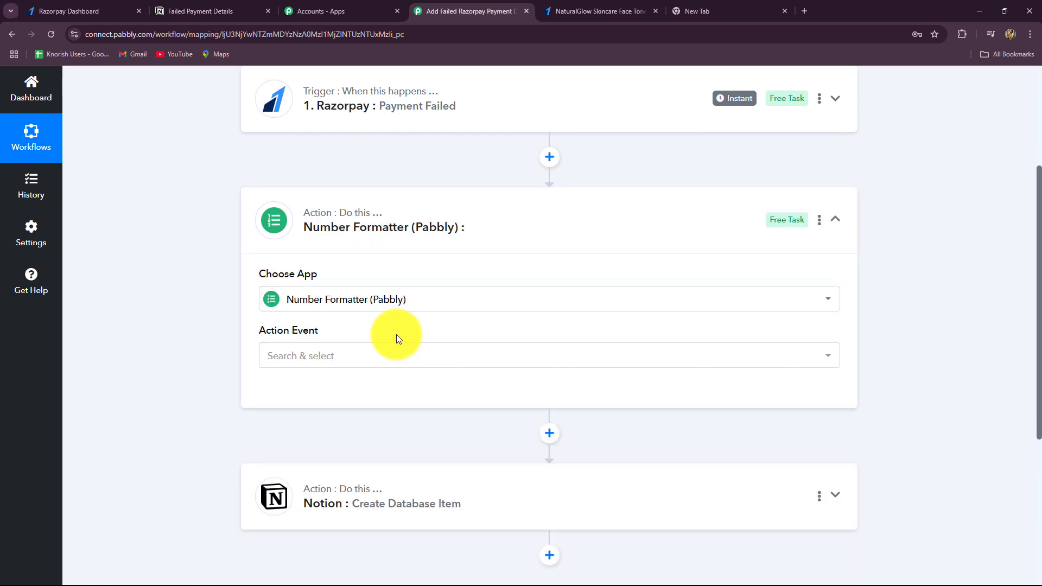
Set the Number Formatter's action event to Perform Math Operation and connect it
scroll(397, 338, "down", 2)
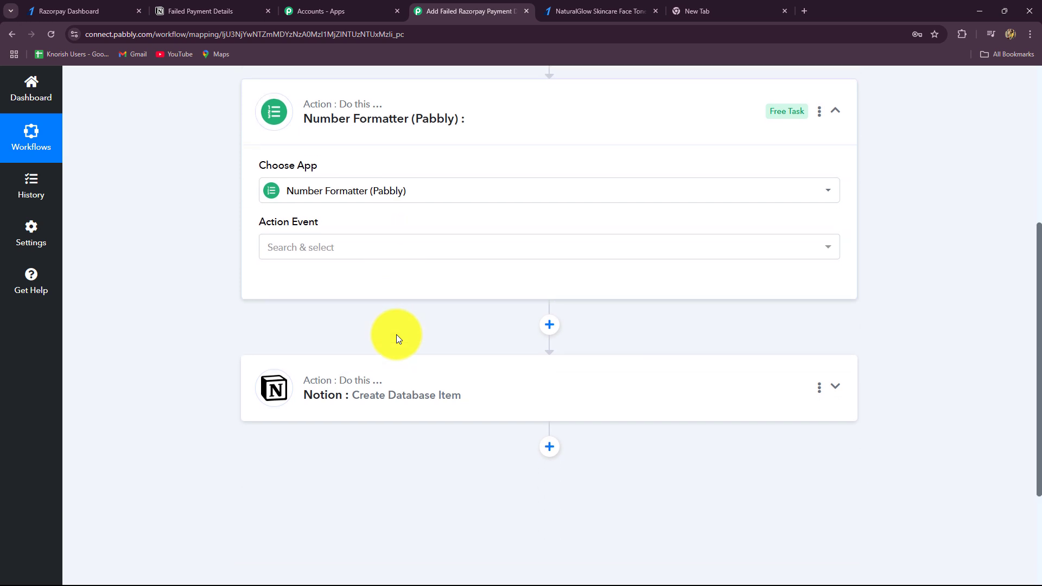
left_click(341, 253)
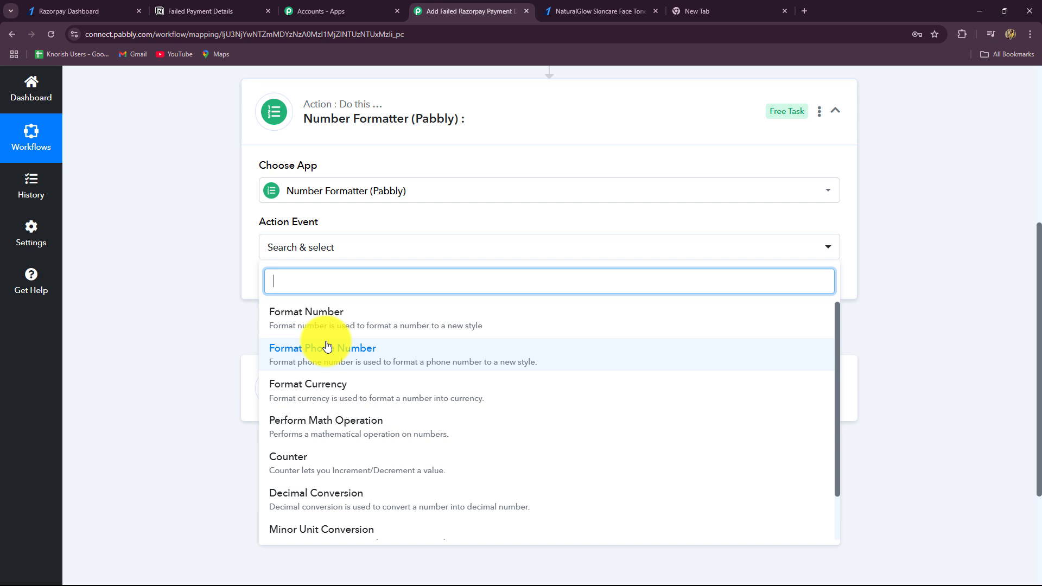
left_click(315, 430)
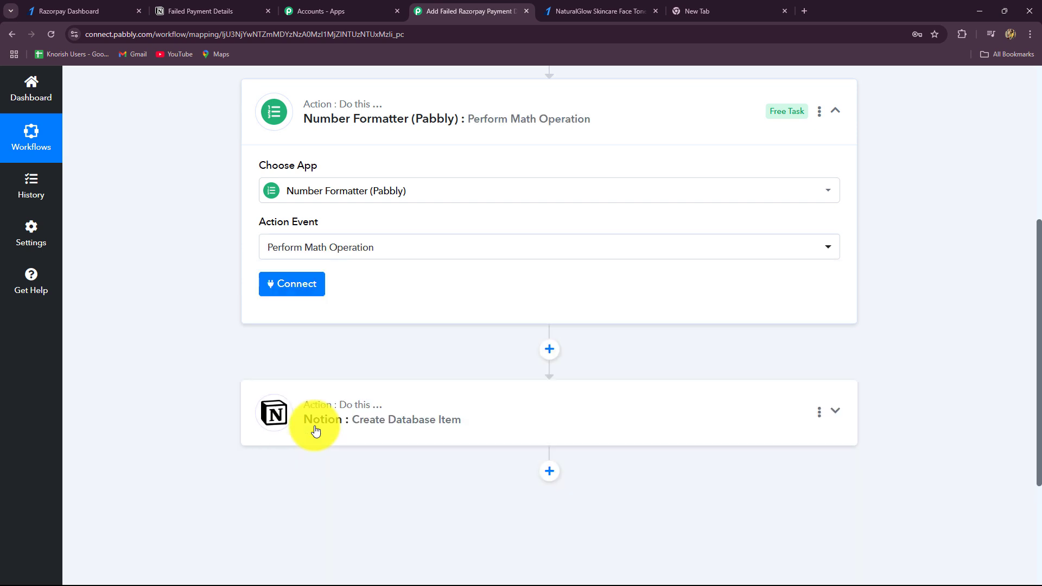
left_click(288, 283)
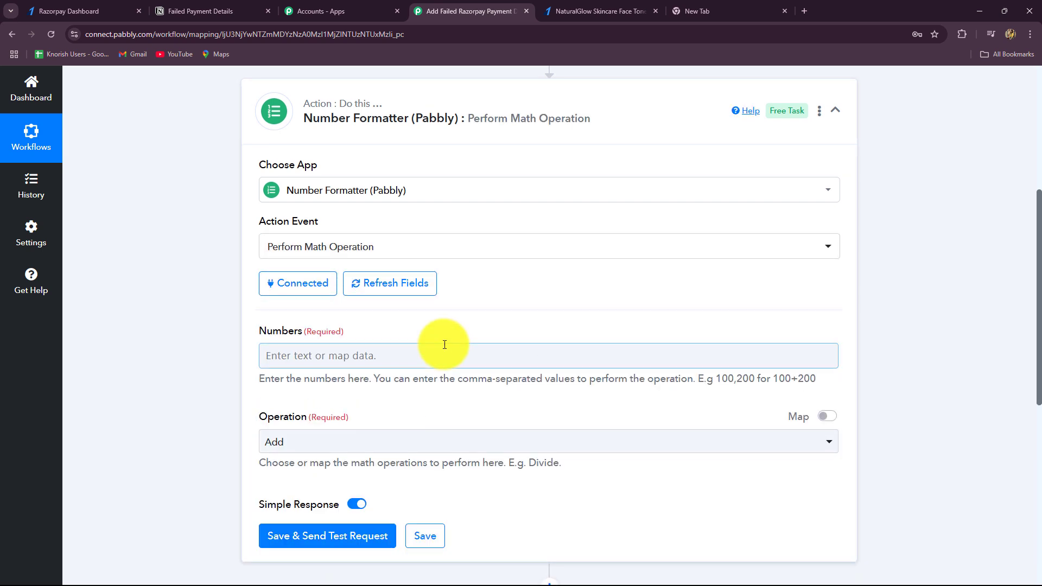
Set the Number Formatter's Numbers field to the Razorpay Payload Payment Entity Amount followed by ",100"
scroll(380, 320, "down", 2)
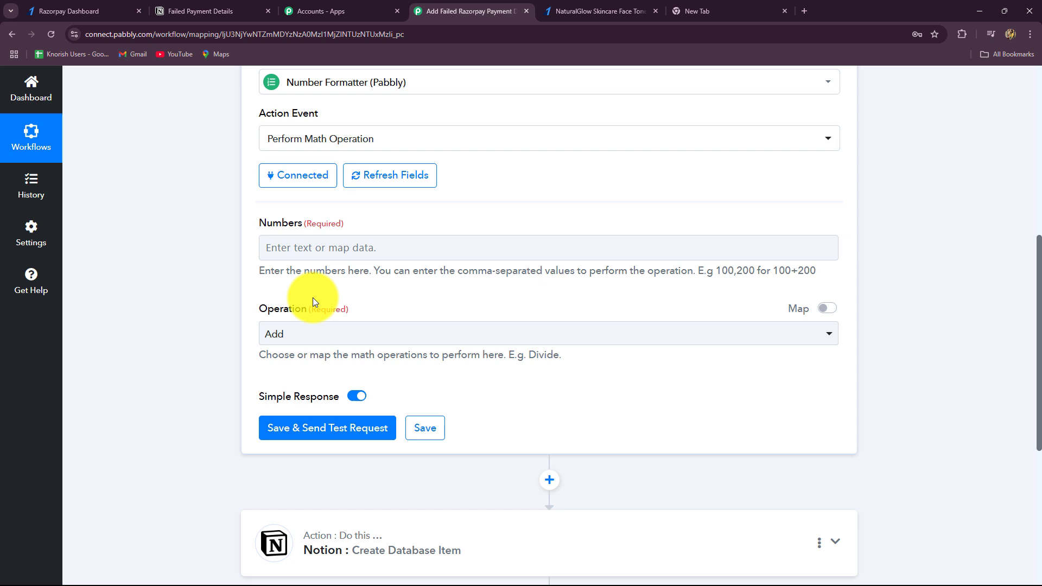
left_click(282, 251)
left_click(218, 274)
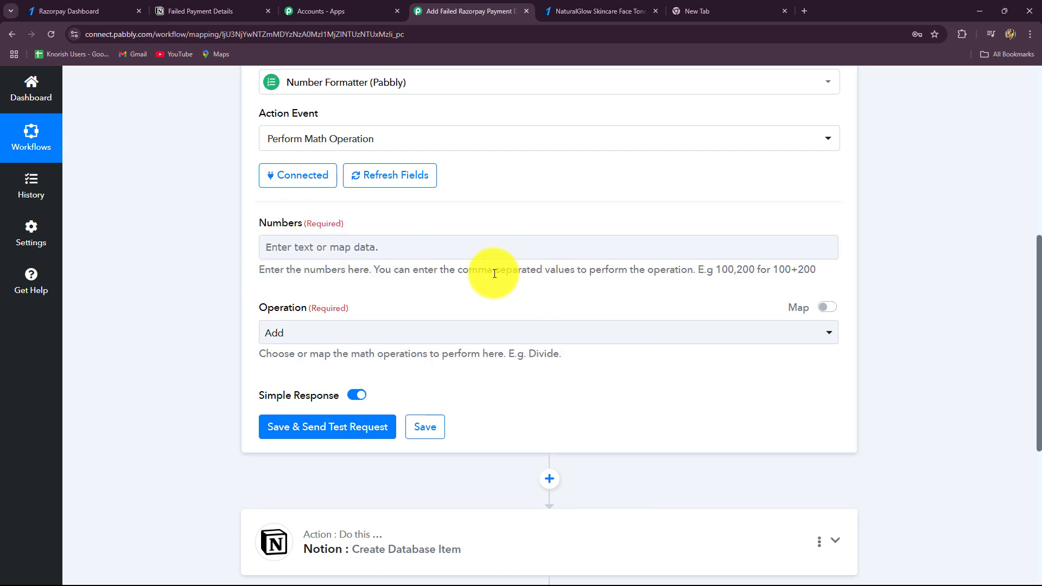
left_click_drag(385, 269, 805, 270)
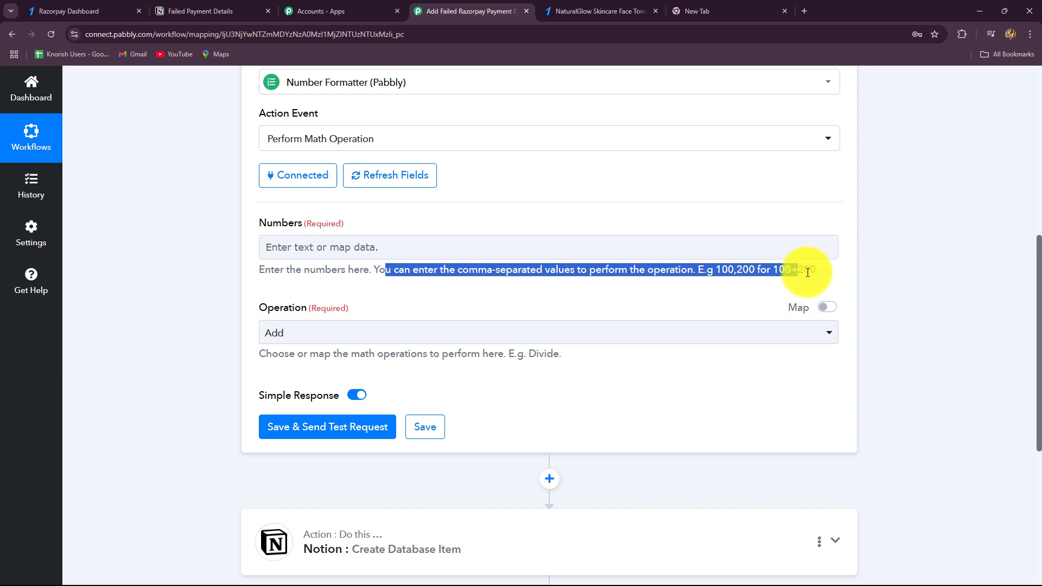
left_click(630, 301)
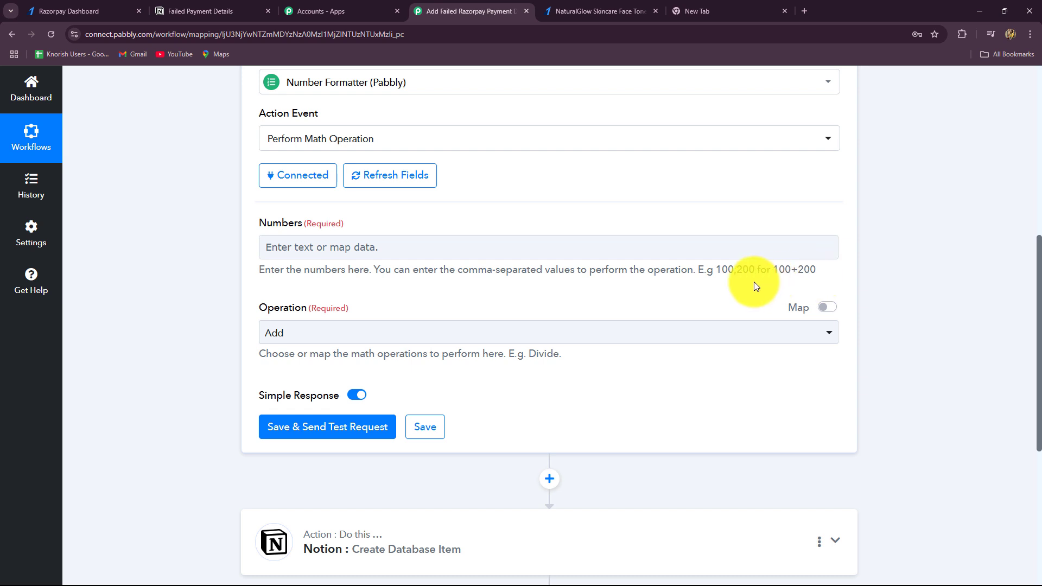
left_click(337, 253)
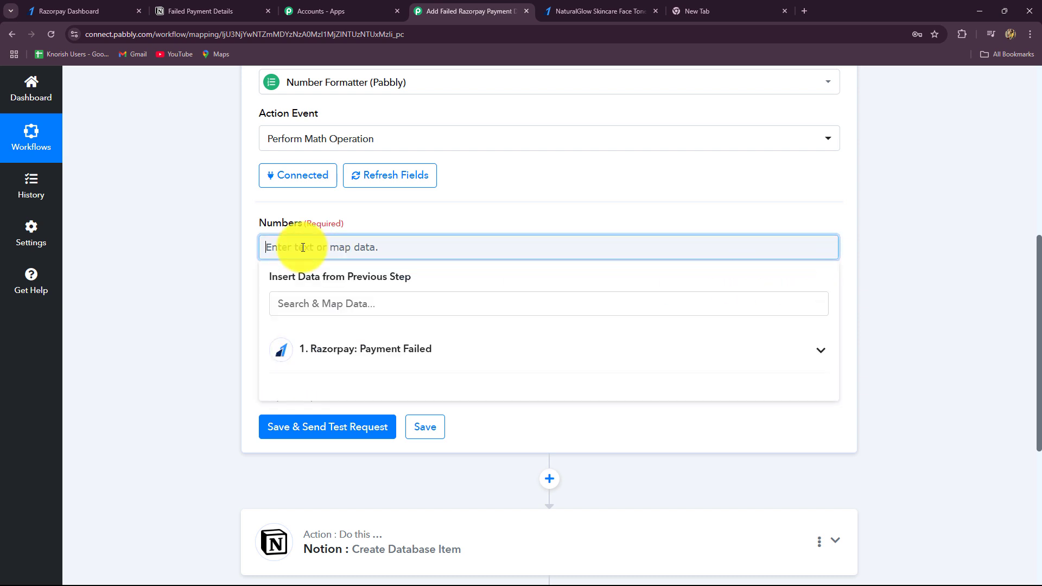
left_click(328, 349)
left_click(331, 305)
type("amou")
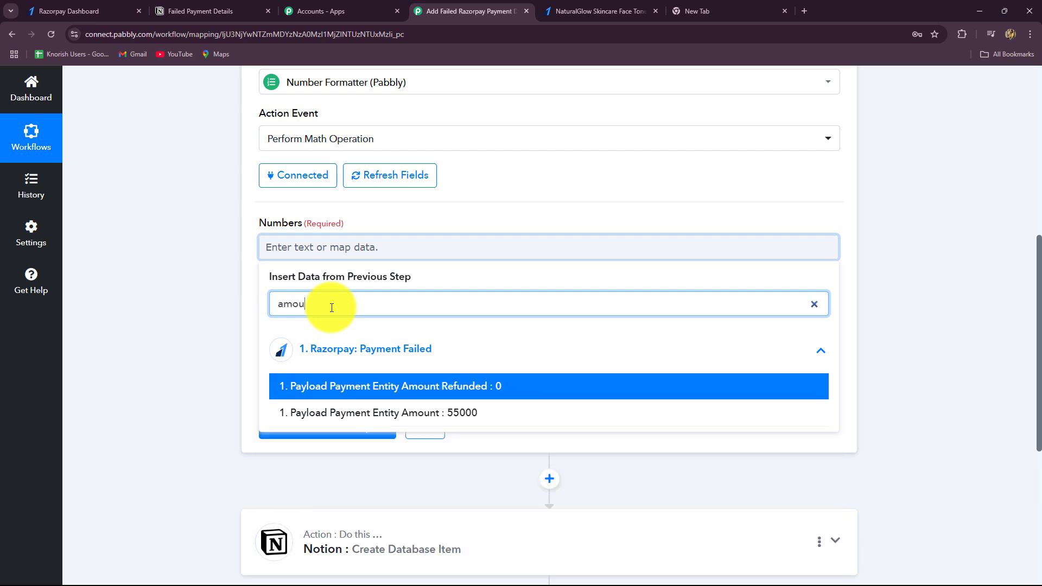
left_click(449, 415)
left_click(126, 280)
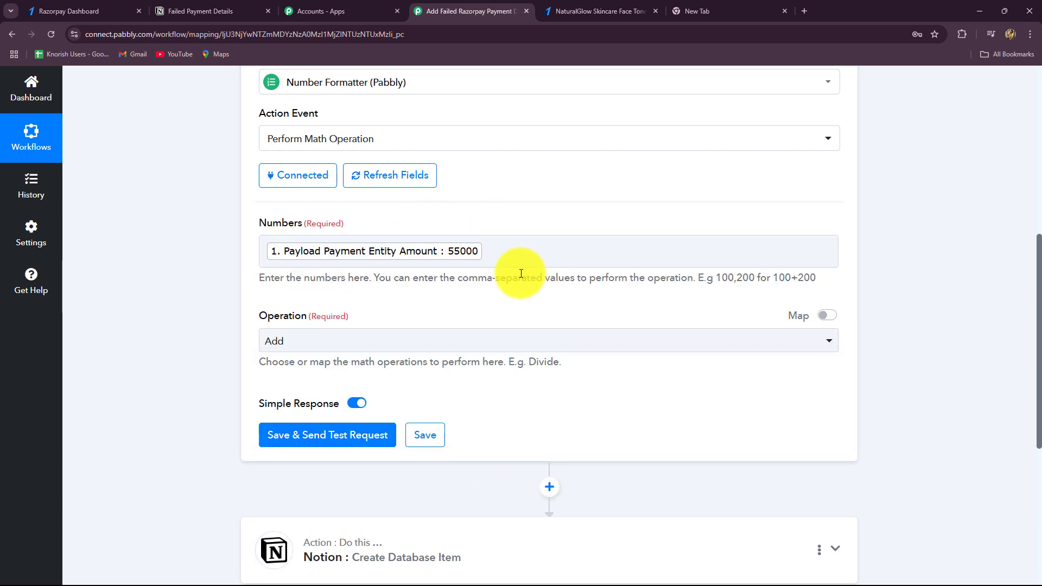
left_click(491, 250)
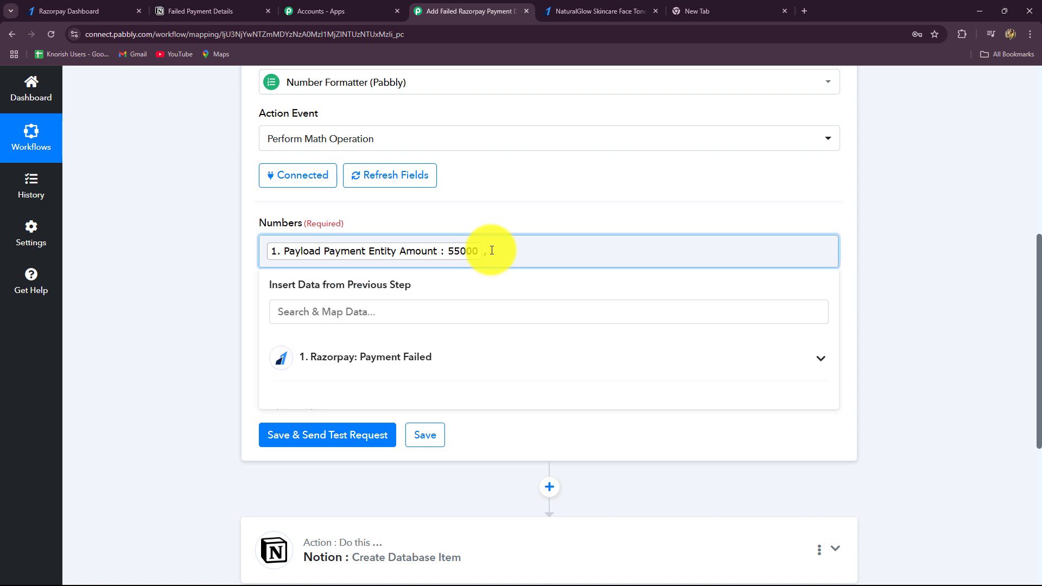
left_click(223, 298)
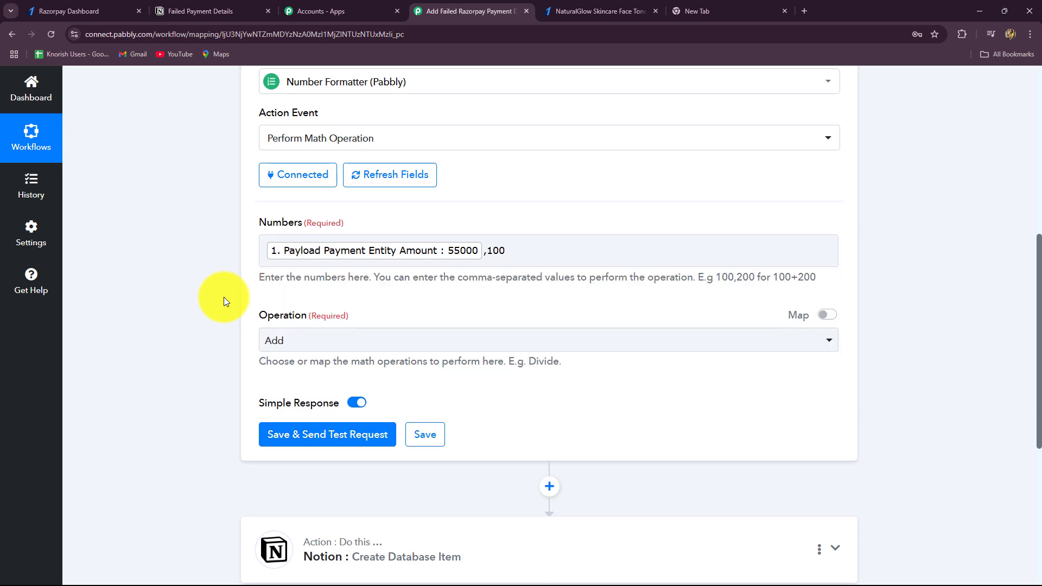
Set the math operation to Divide, save and send a test request, and check the returned result
scroll(283, 254, "down", 2)
left_click(302, 238)
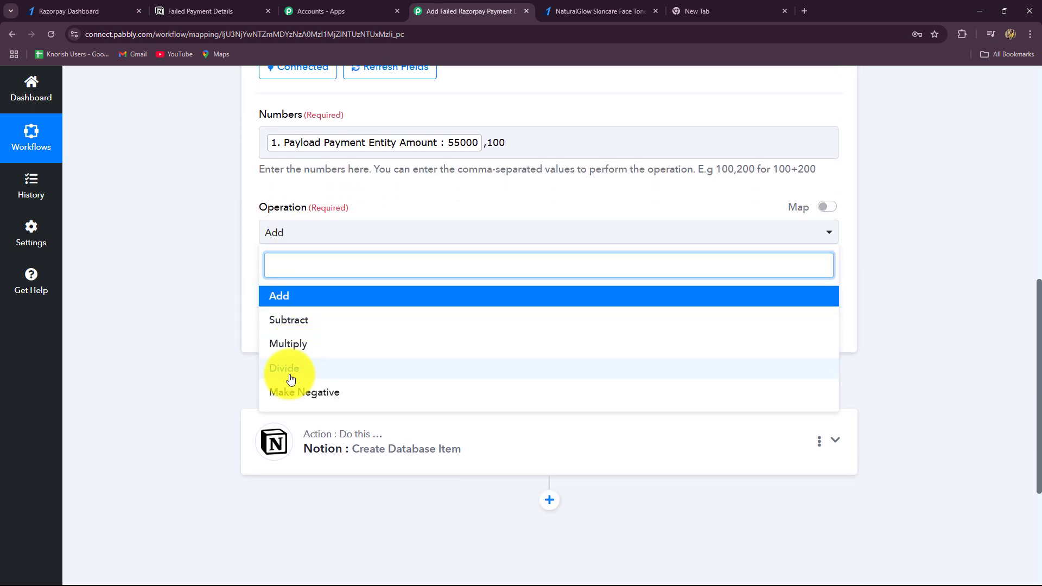
left_click(285, 365)
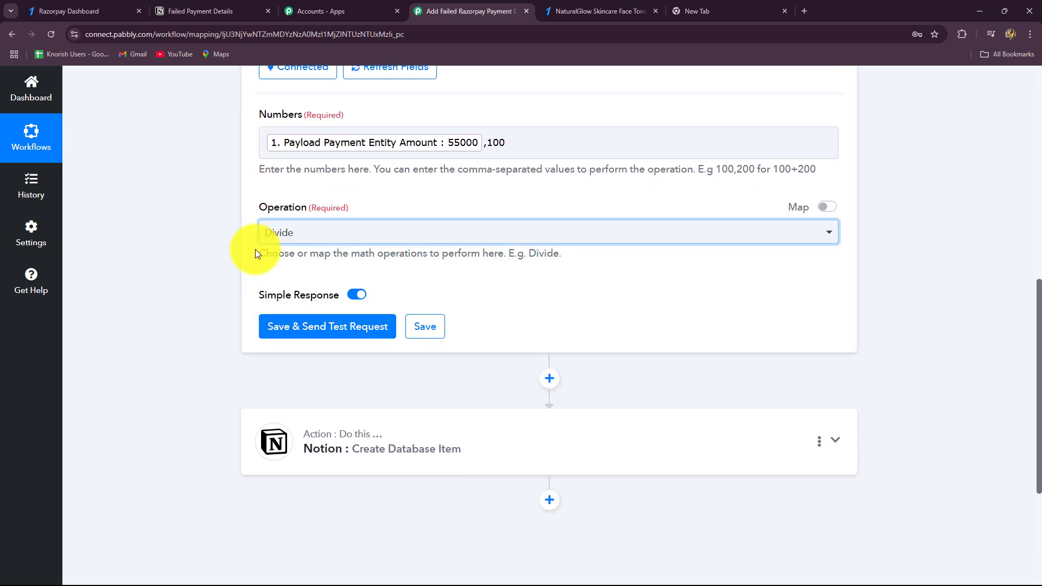
left_click(302, 329)
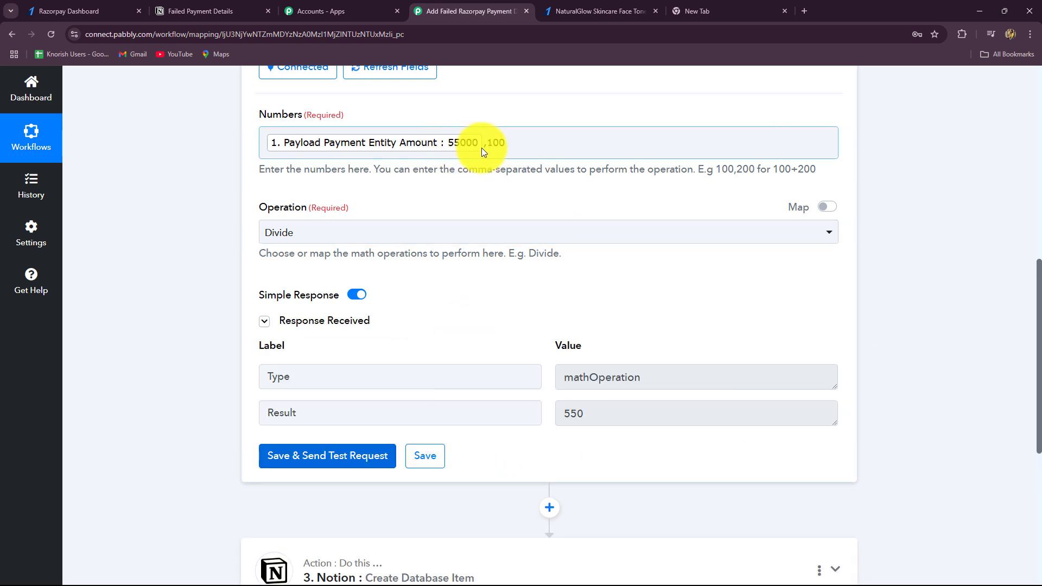
left_click_drag(603, 418, 537, 416)
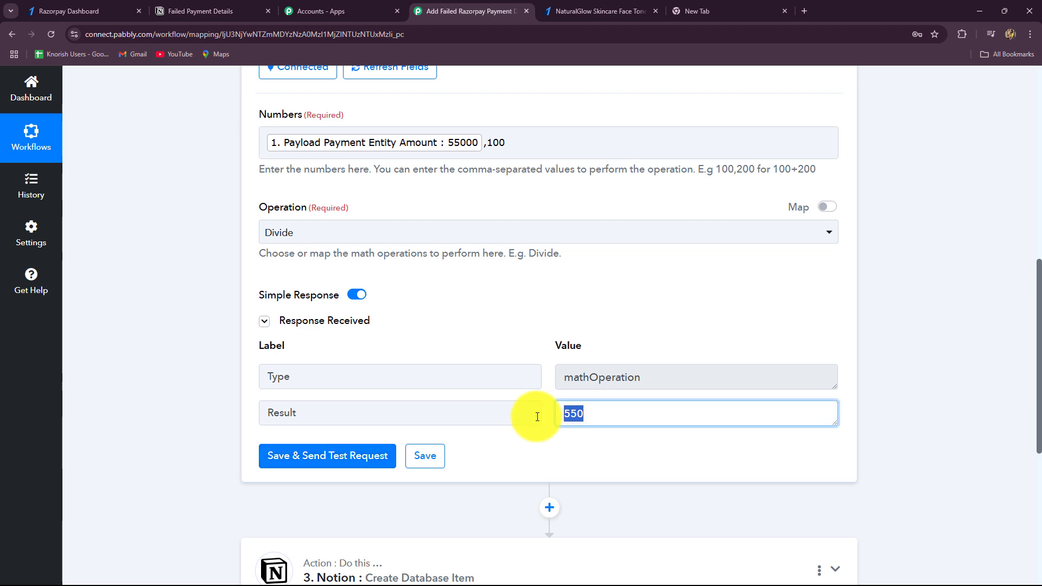
scroll(903, 439, "down", 1)
scroll(903, 439, "up", 2)
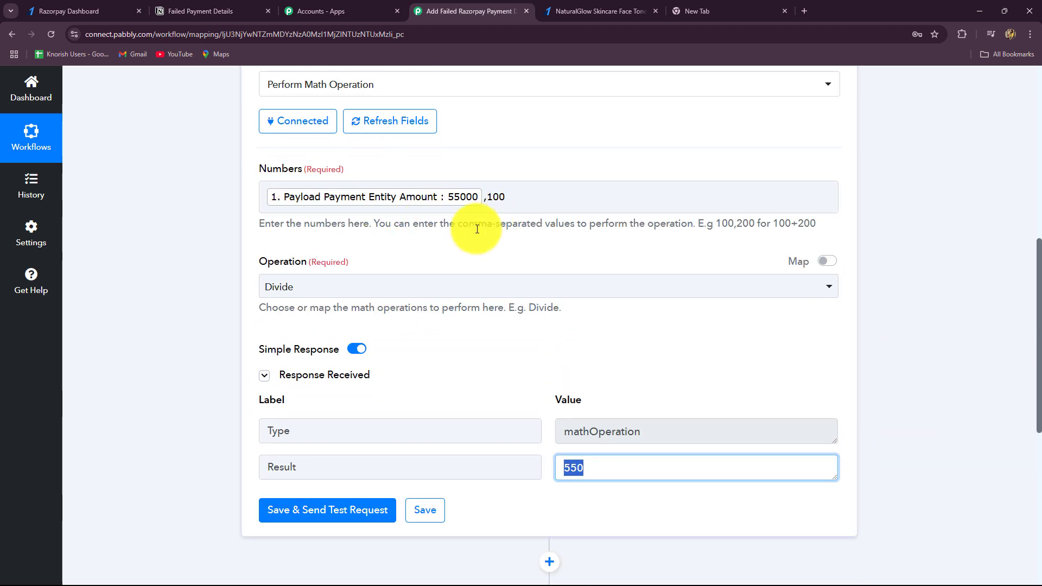
Expand the Notion action and map its Amount field to the Number Formatter step's Result
scroll(476, 228, "down", 7)
left_click(465, 275)
scroll(180, 373, "down", 8)
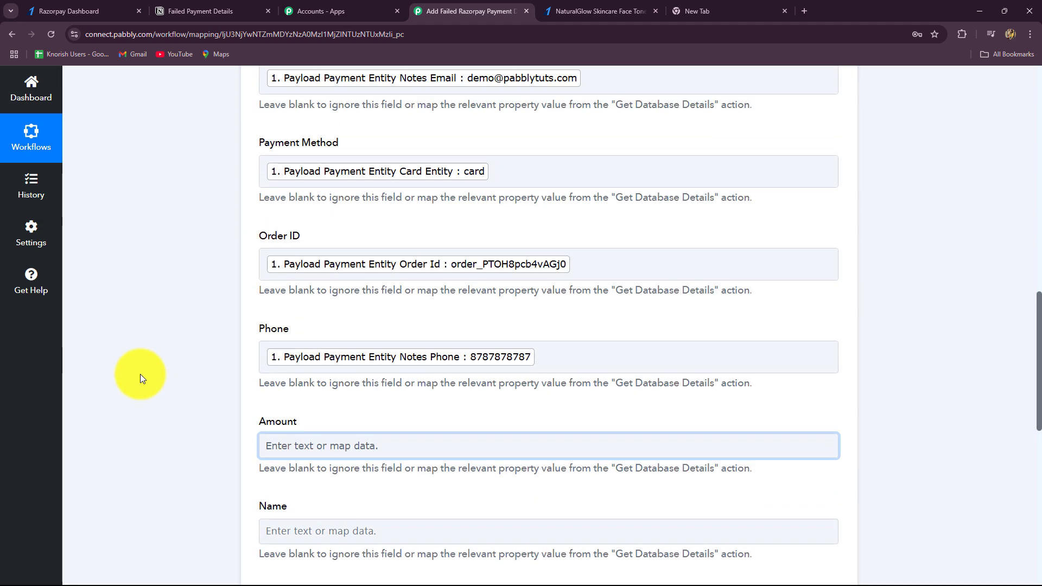
scroll(140, 379, "up", 8)
scroll(140, 380, "down", 11)
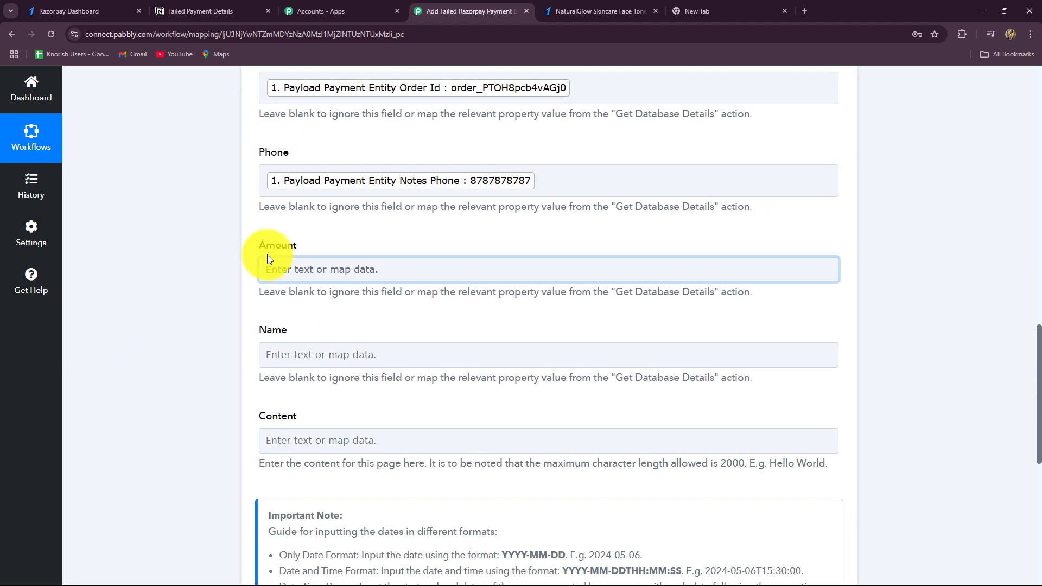
left_click(273, 261)
left_click(385, 359)
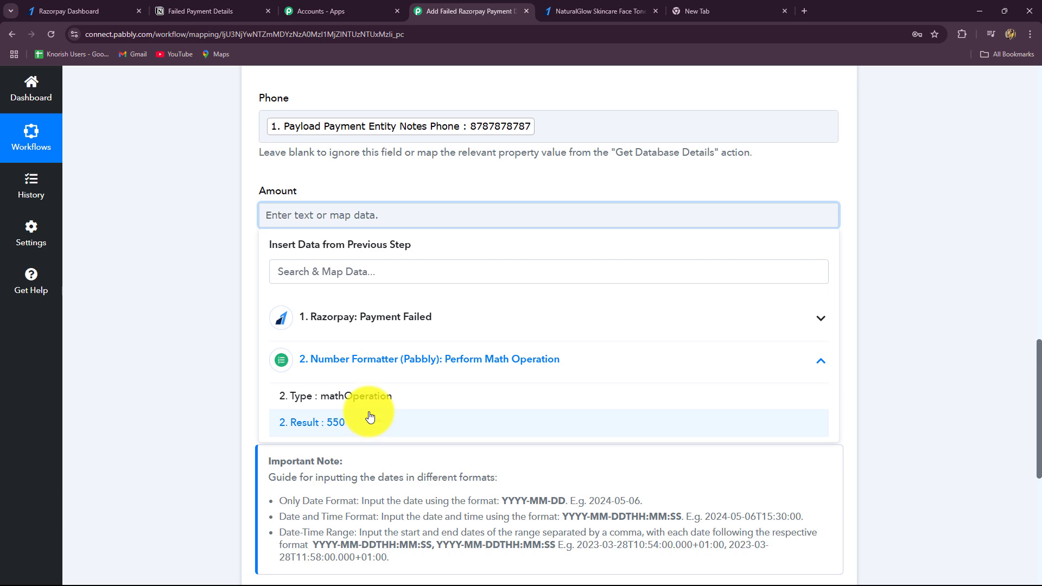
left_click(370, 422)
Map the Notion action's Name field to the Razorpay Payload Payment Entity Notes First Name and Notes Last Name values
scroll(179, 379, "down", 3)
left_click(304, 145)
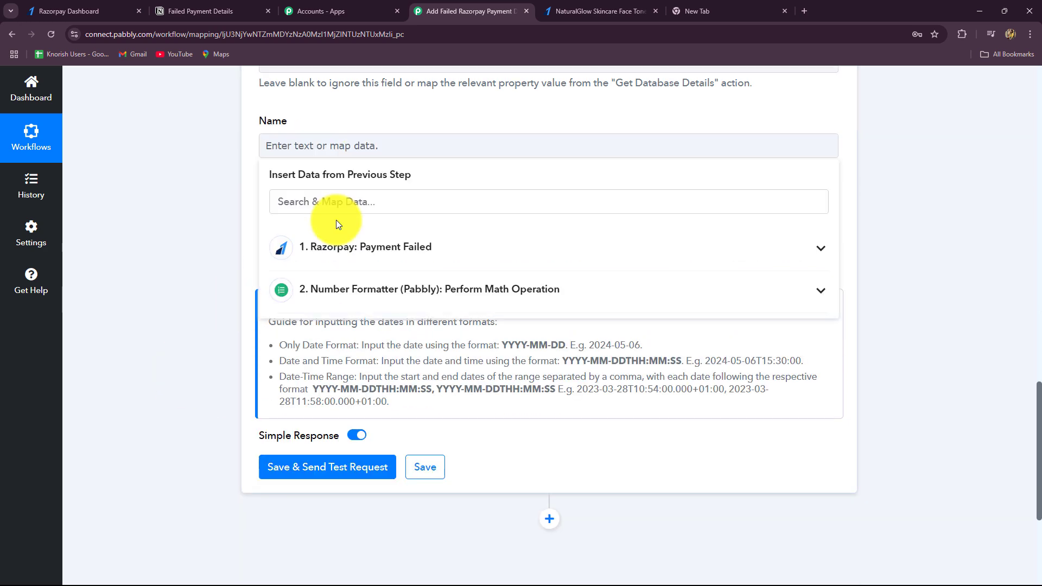
left_click(346, 266)
scroll(380, 442, "down", 5)
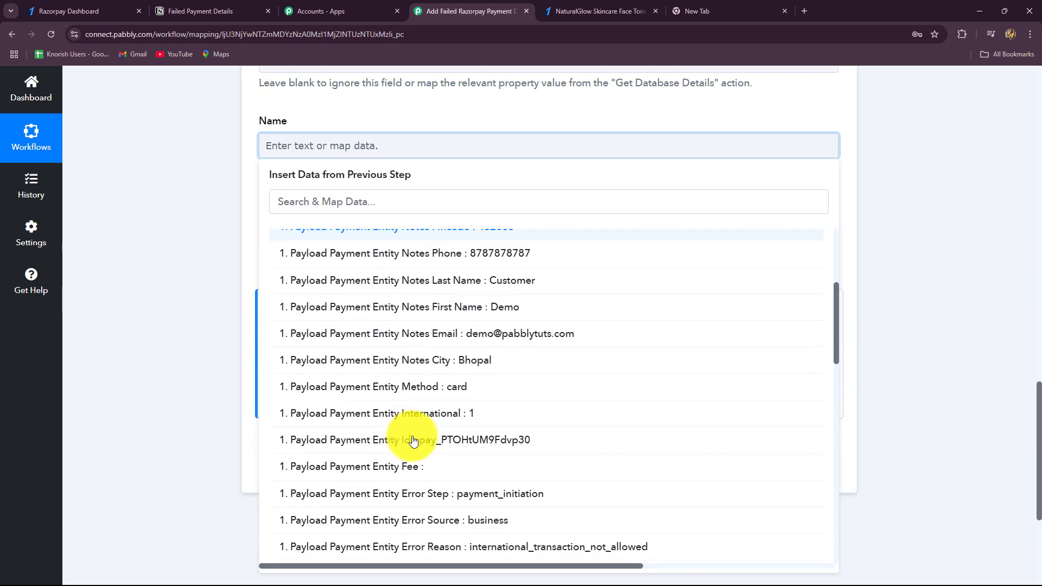
left_click(502, 313)
left_click(498, 288)
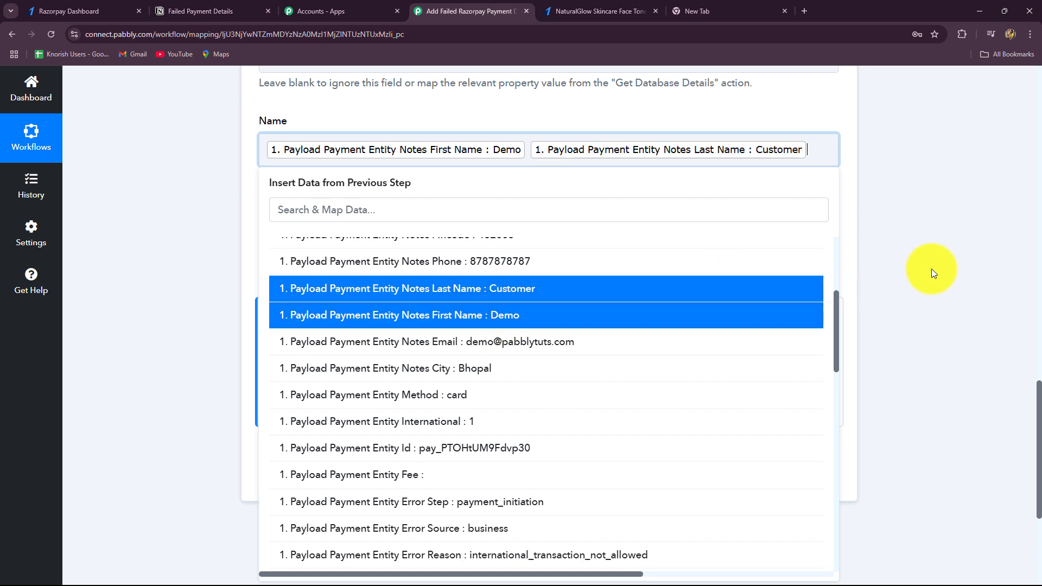
left_click(932, 273)
Save and test the Notion action, and check the new entry in Notion's Failed Payment Details table
left_click(334, 475)
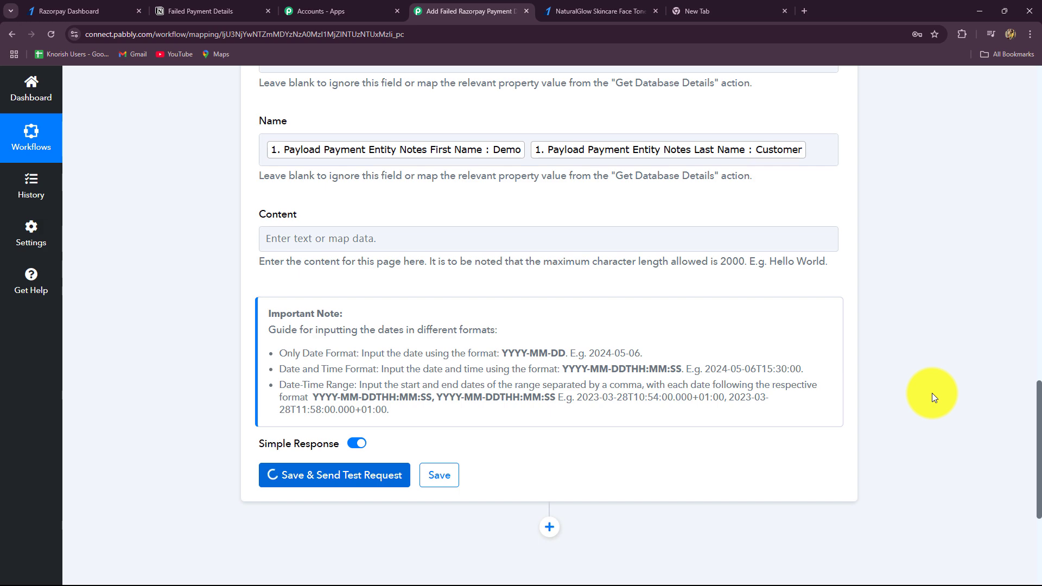
scroll(570, 481, "down", 3)
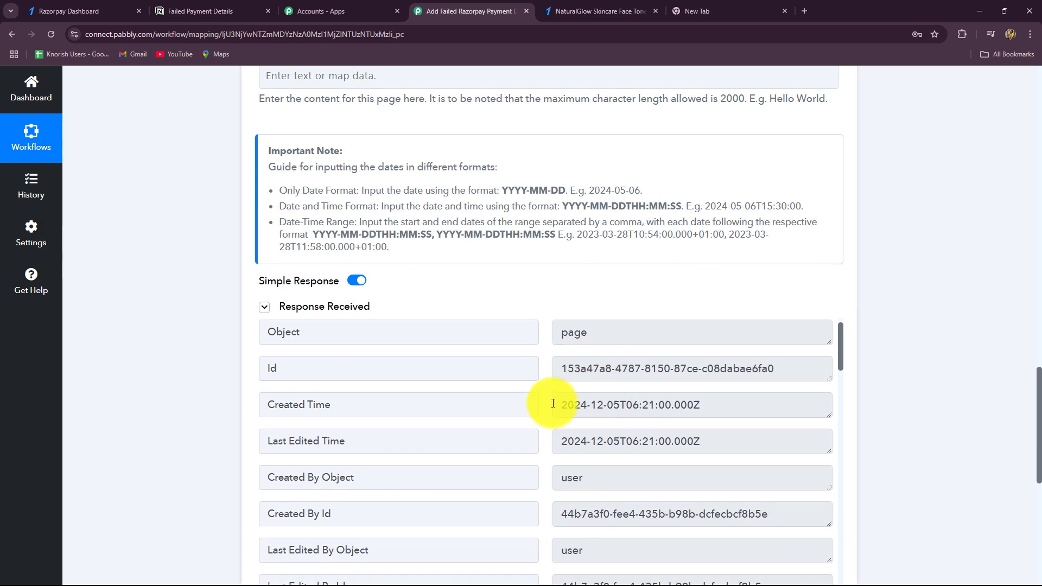
scroll(552, 403, "down", 3)
scroll(1024, 372, "down", 3)
scroll(674, 365, "up", 3)
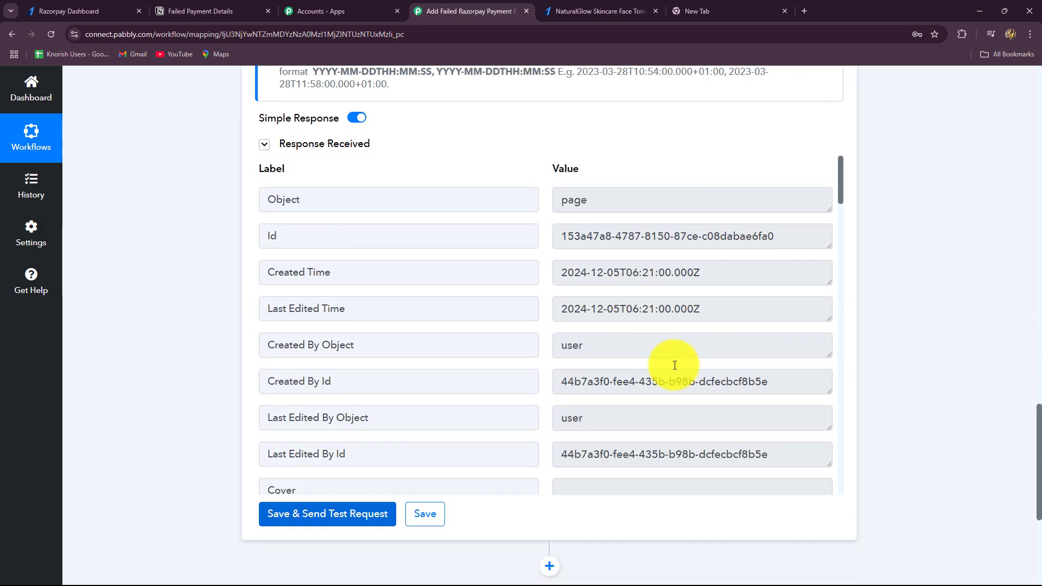
left_click(199, 10)
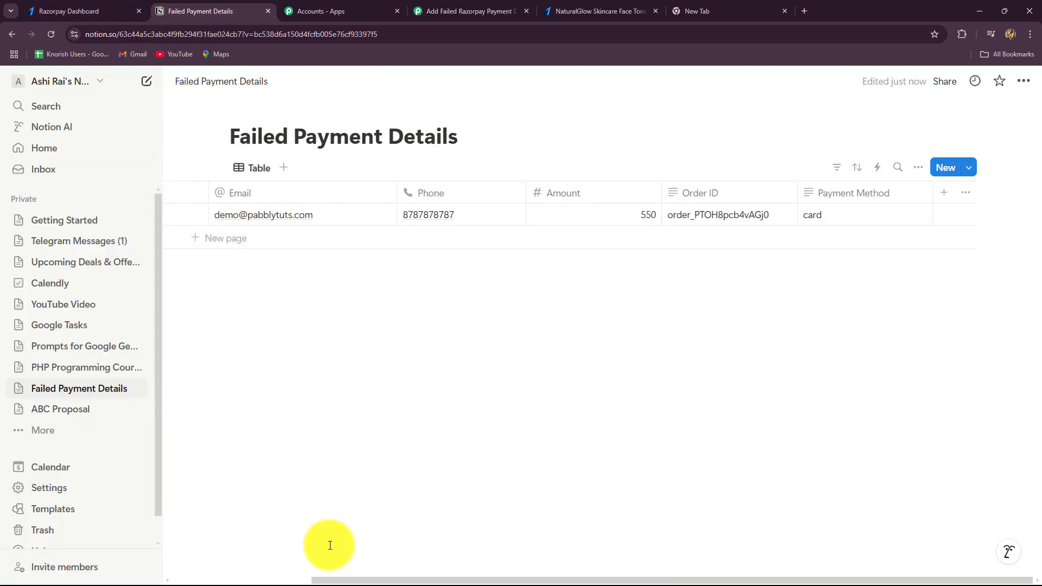
left_click_drag(329, 581, 214, 571)
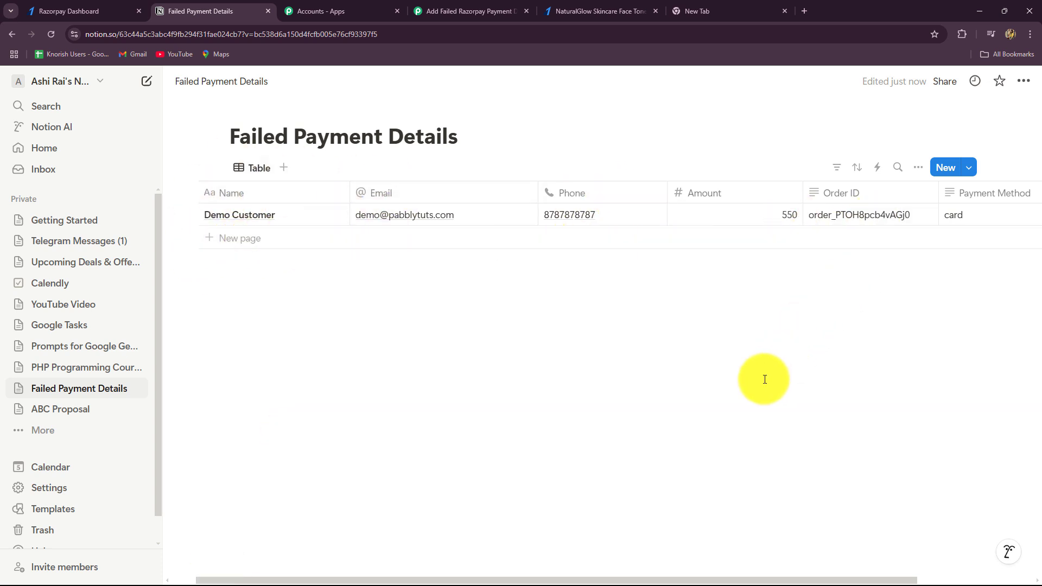
Return to the Pabbly Connect workflow, review the Notion field mappings and collapse the Notion action
left_click(471, 11)
scroll(942, 336, "down", 10)
scroll(942, 336, "up", 5)
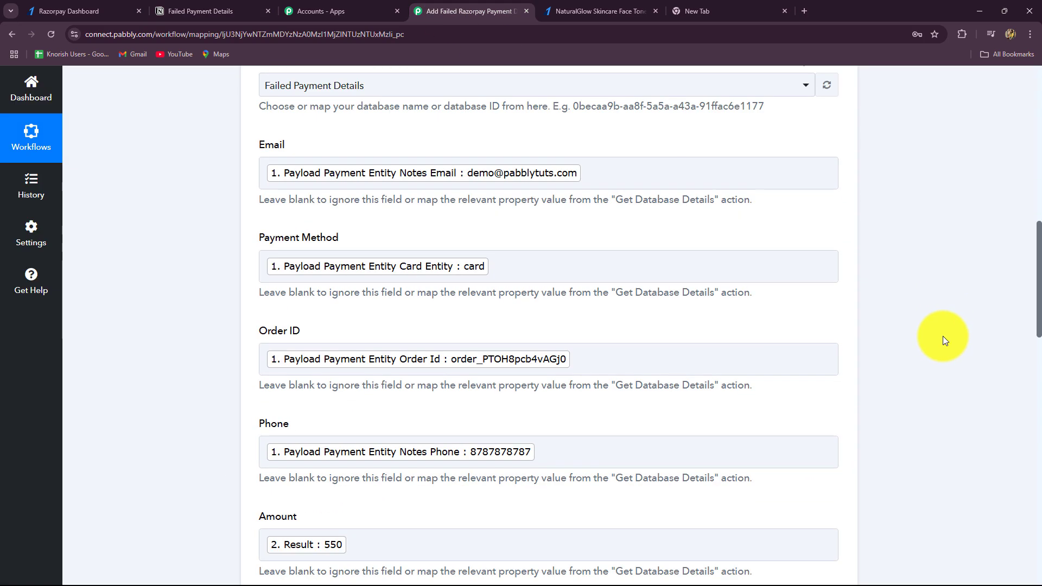
scroll(943, 337, "up", 12)
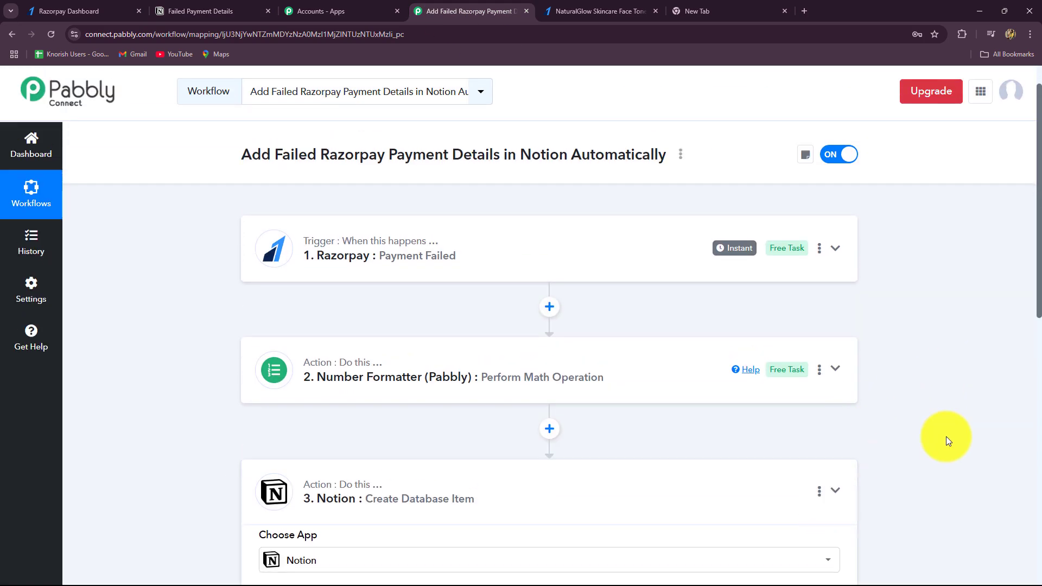
left_click(835, 490)
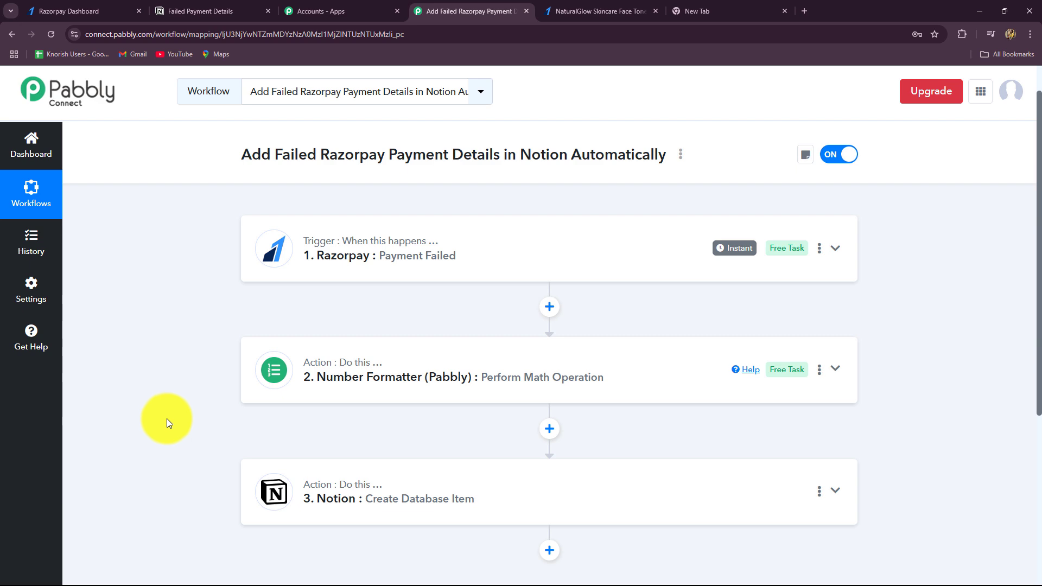
From the Razorpay dashboard's payment pages, open the Organic Glow Serum page URL in a new browser tab and close the empty tab
left_click(76, 7)
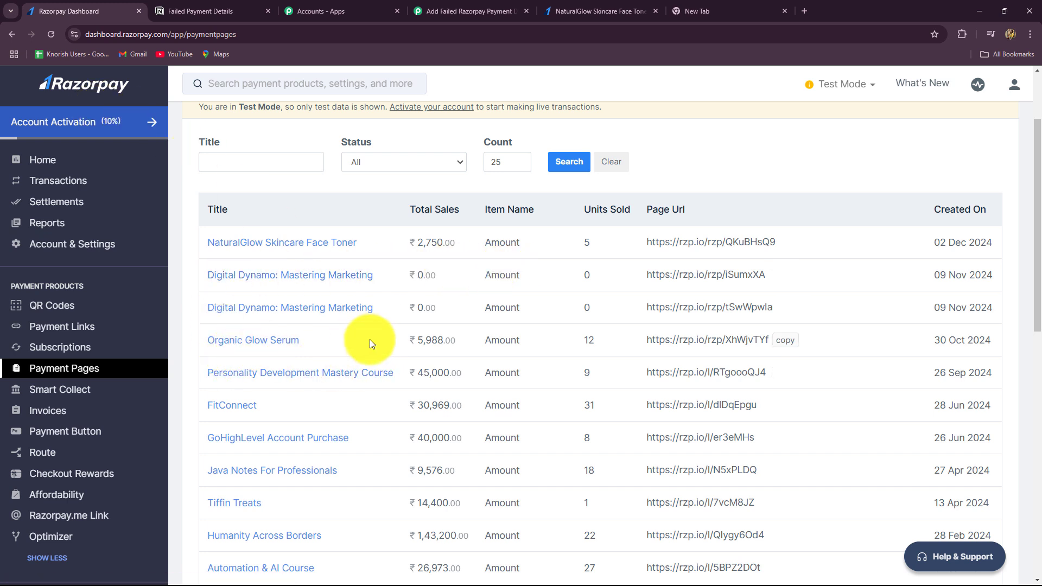
left_click(806, 11)
type("https://rzp.io/rzp/XhWjvTYf")
key("Return")
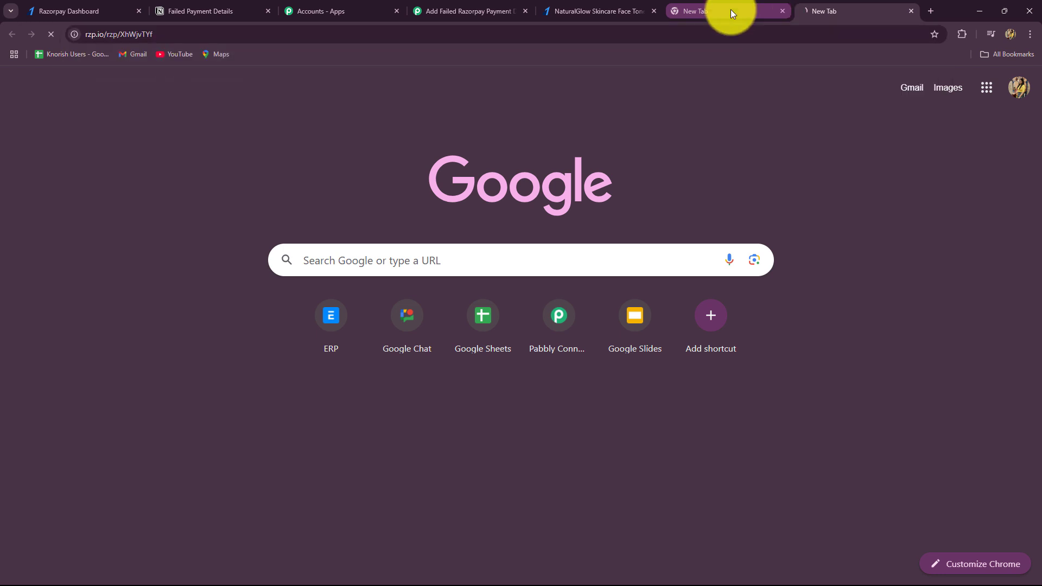
left_click(781, 10)
Fill in the customer's name, email and phone number on the Organic Glow Serum payment page and proceed to pay
left_click(683, 322)
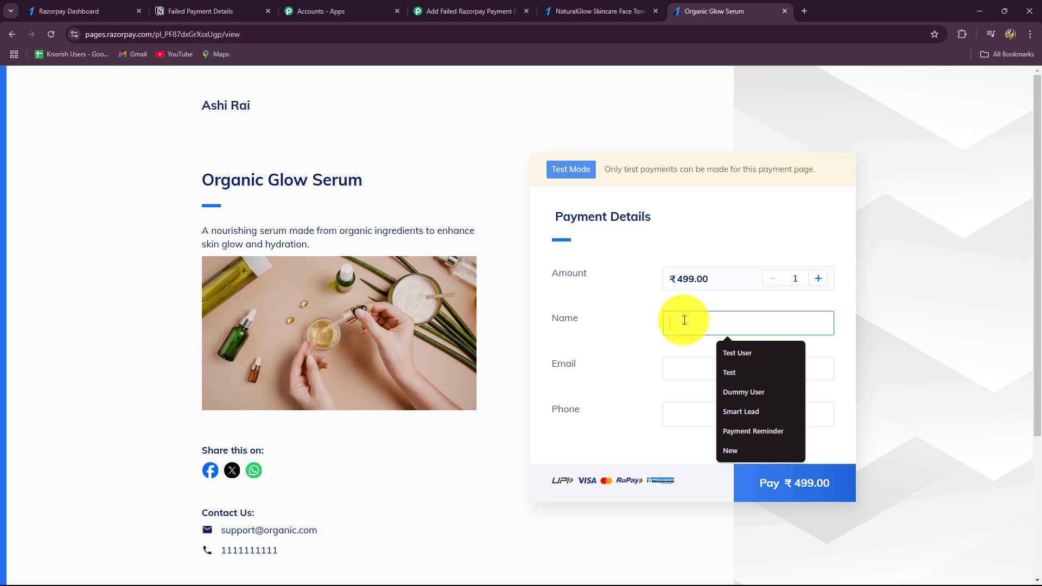
type("S")
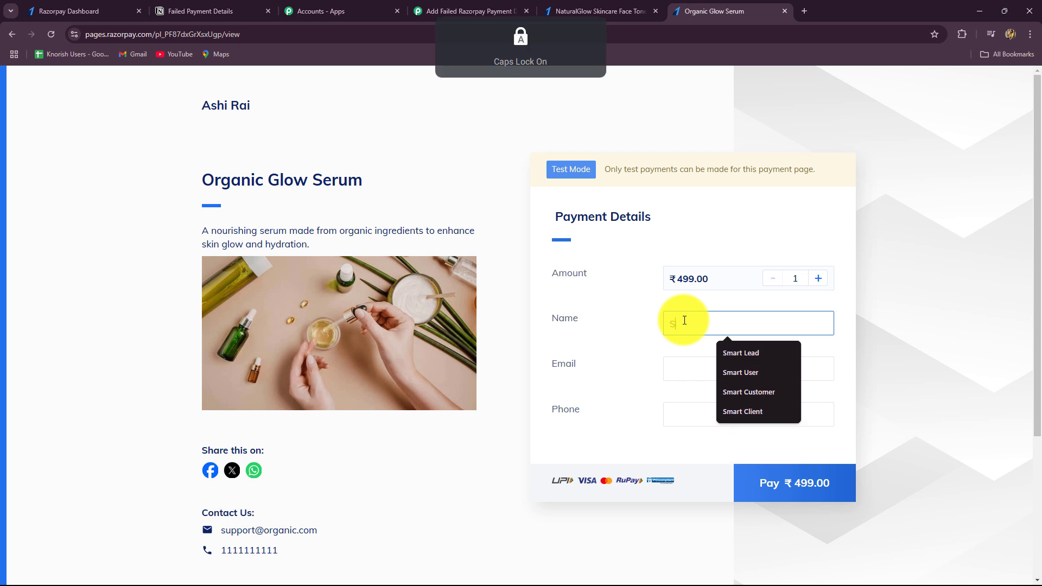
type("mart Customer")
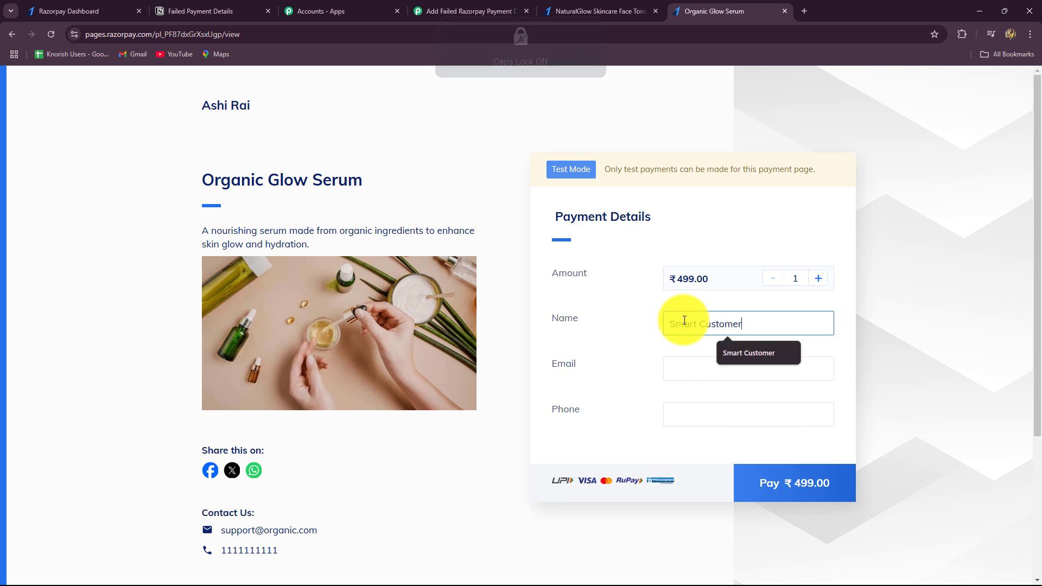
left_click(698, 363)
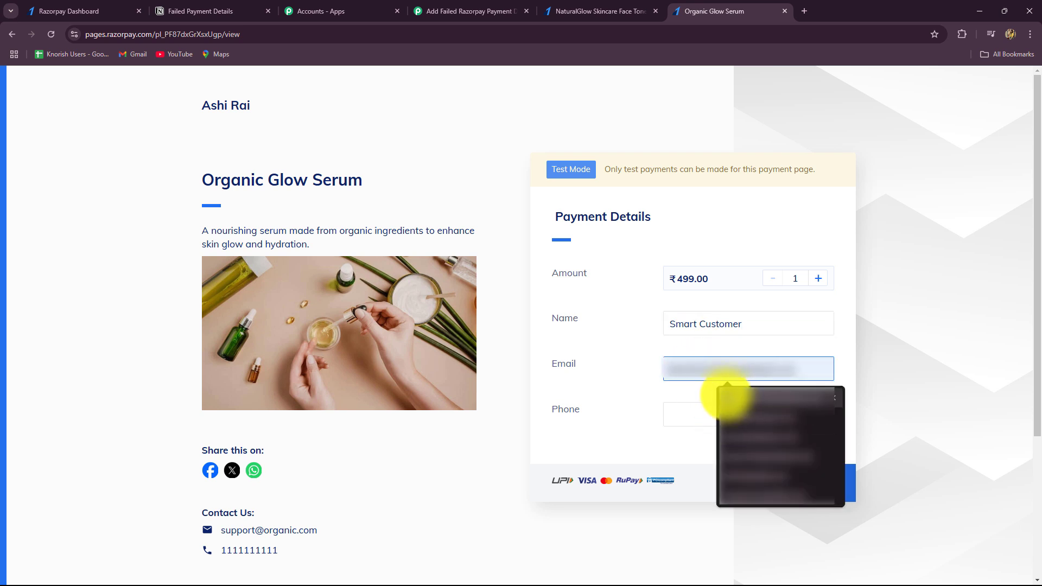
left_click(727, 396)
left_click(714, 413)
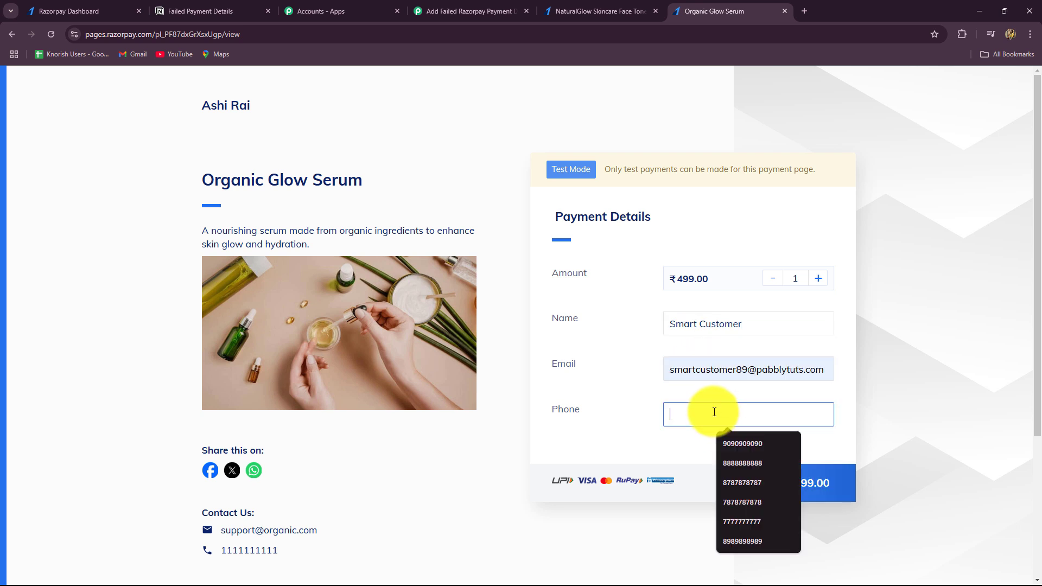
left_click(735, 442)
left_click(771, 489)
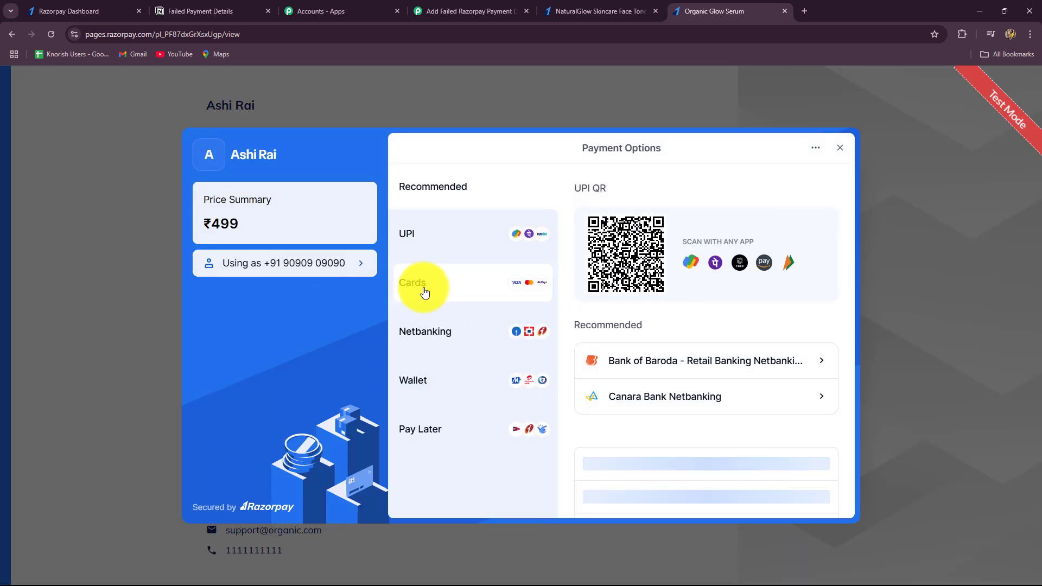
Choose card payment, enter the test card's number, expiry date, CVV and cardholder name, and submit the payment
left_click(424, 293)
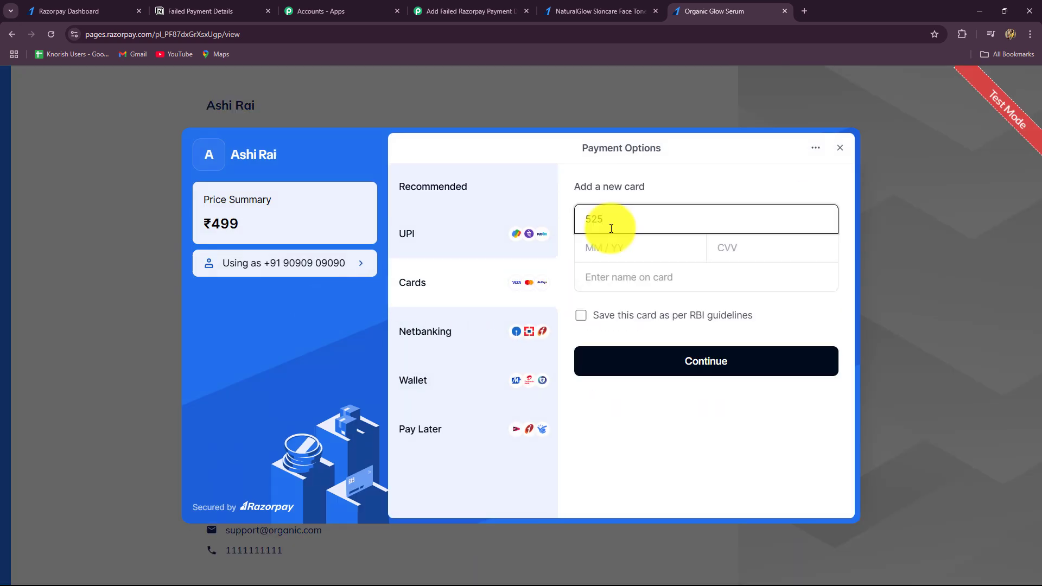
type("42424242424242420256")
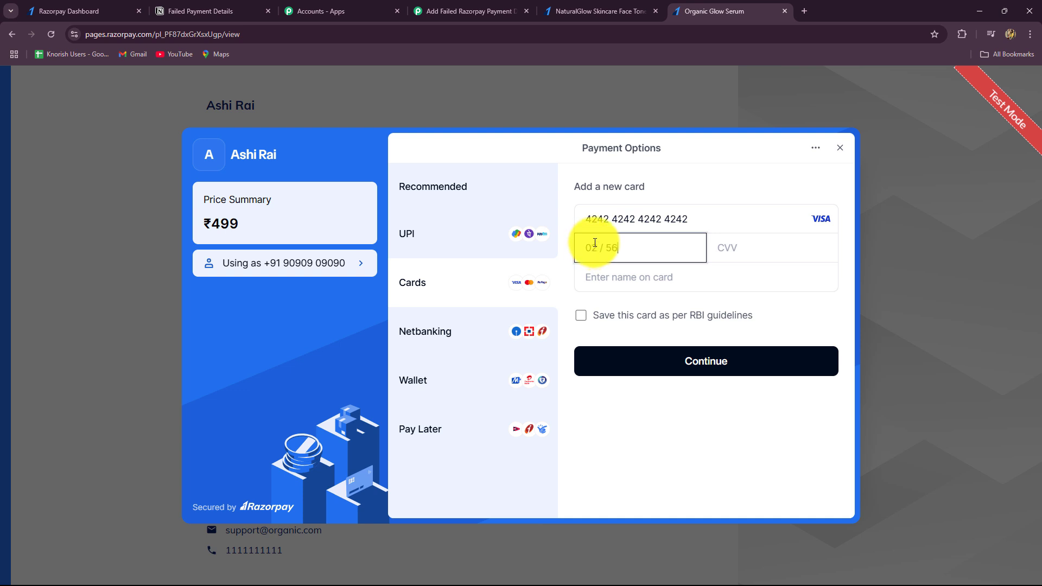
left_click(740, 255)
type("123")
left_click(663, 275)
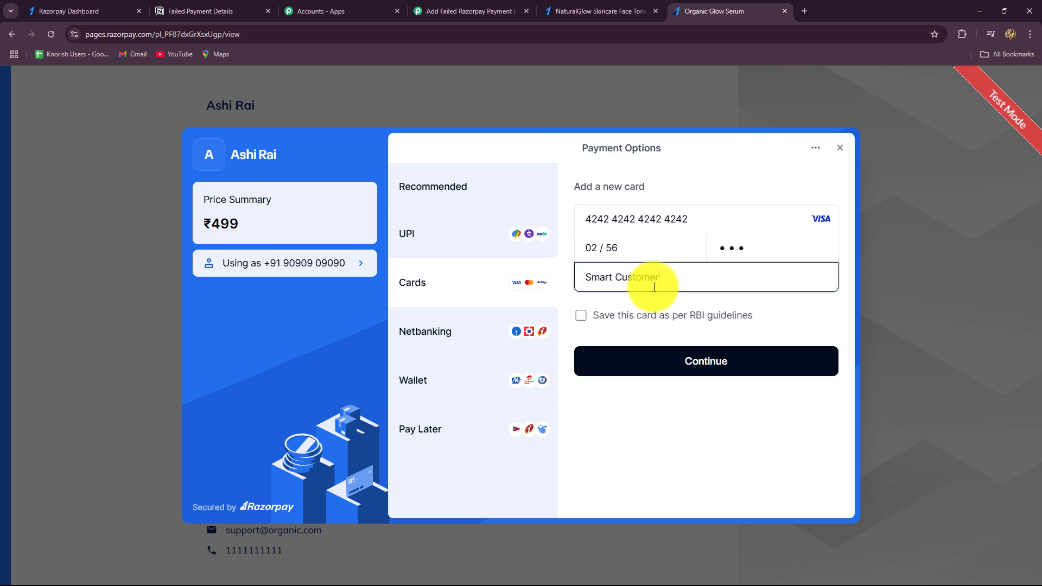
left_click(632, 369)
left_click(611, 471)
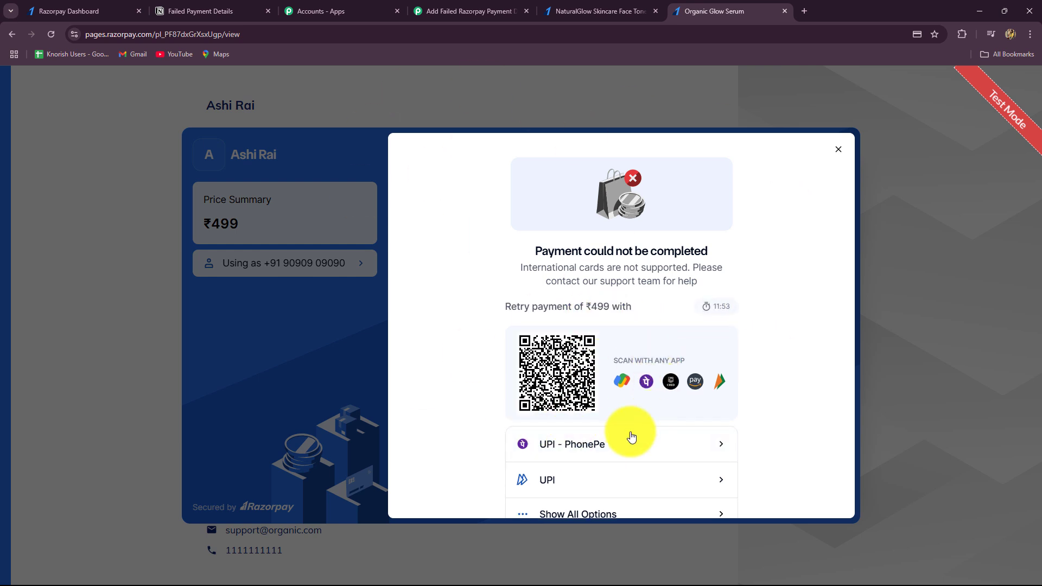
Check Notion's Failed Payment Details table for the new payment entry, and return to the Pabbly Connect workflow
left_click(220, 20)
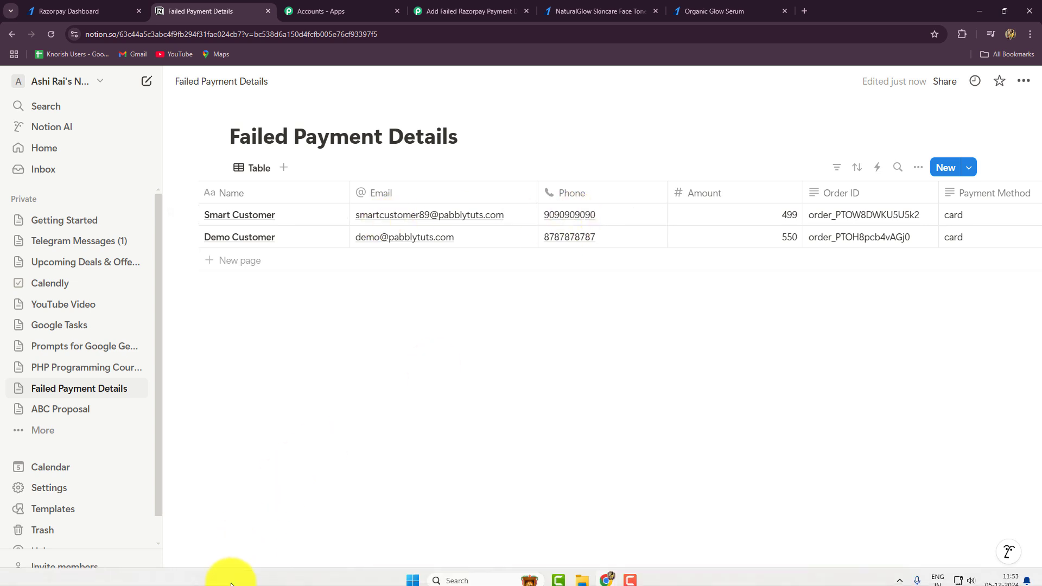
left_click_drag(223, 579, 171, 576)
left_click(466, 11)
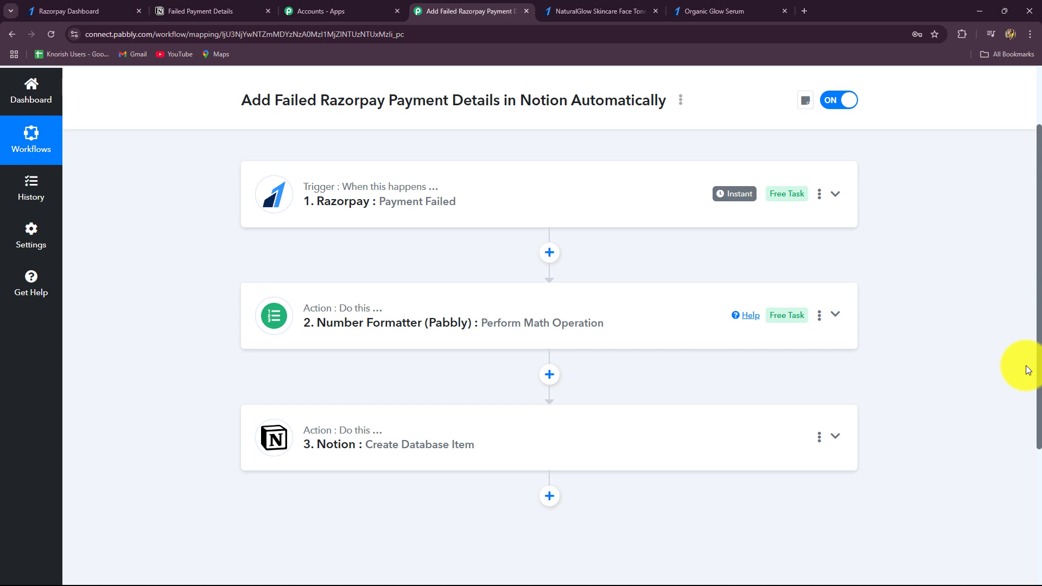